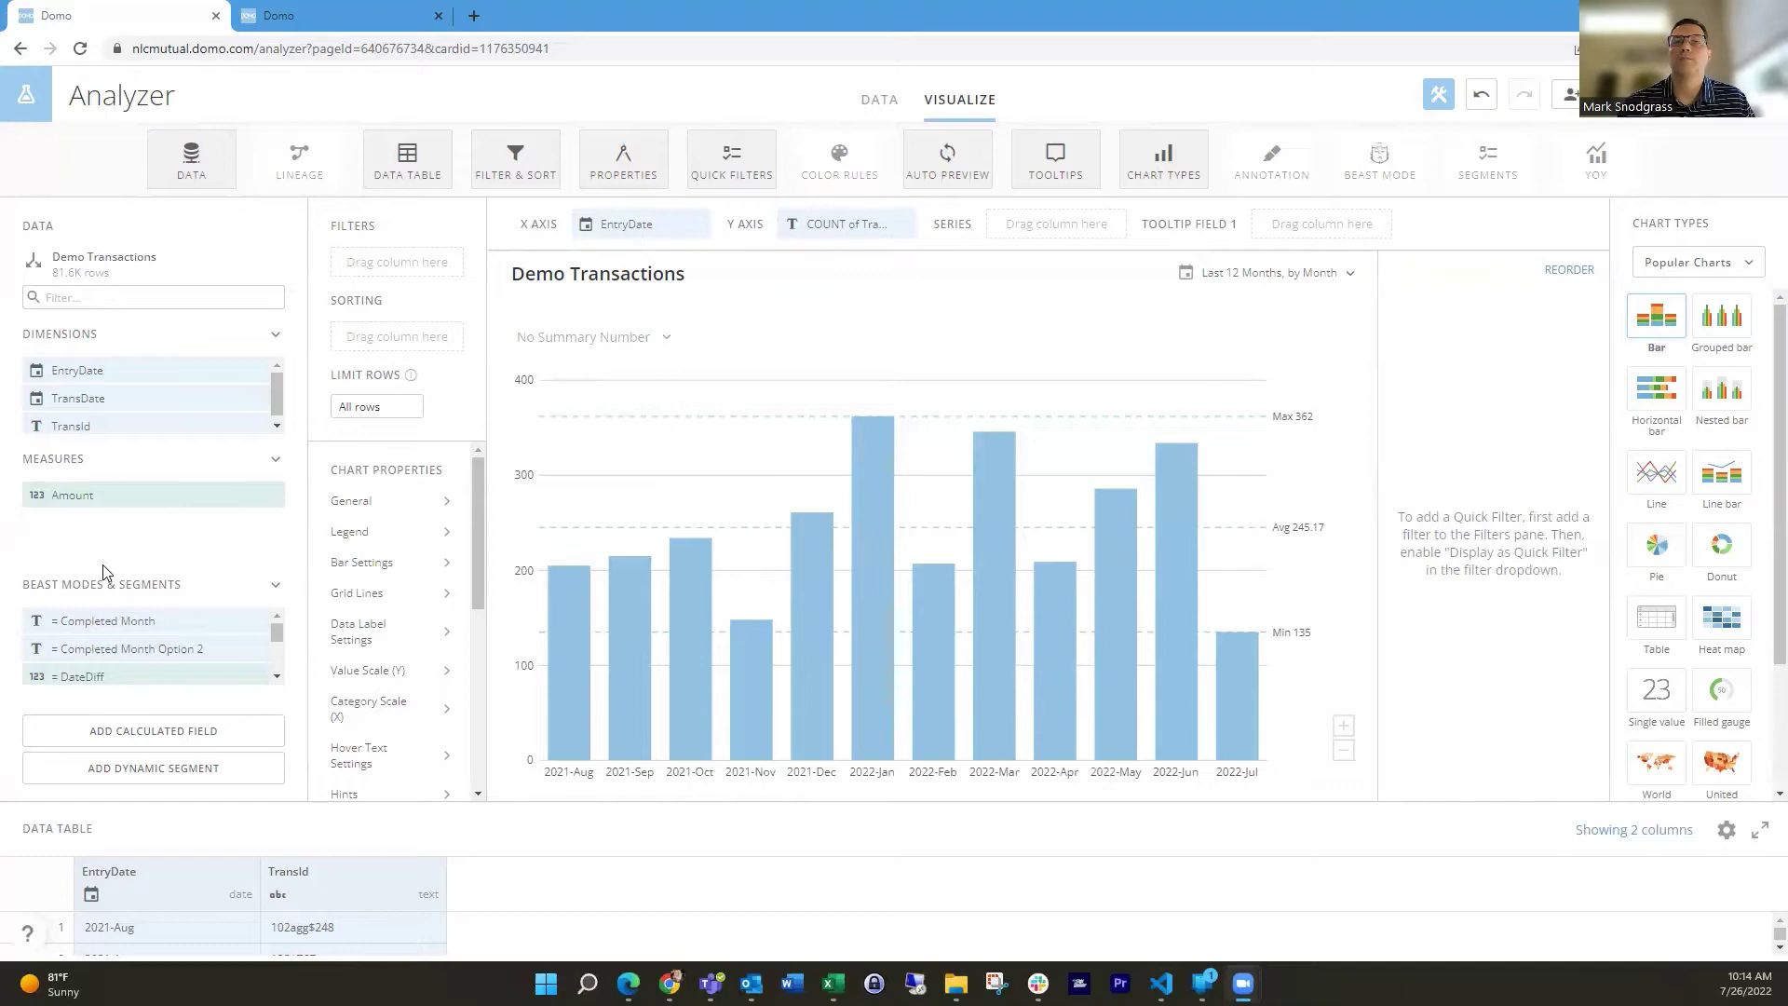
Step: Open the Completed Month Beast Mode formula, review it, and close it unchanged
left_click(36, 625)
left_click(36, 622)
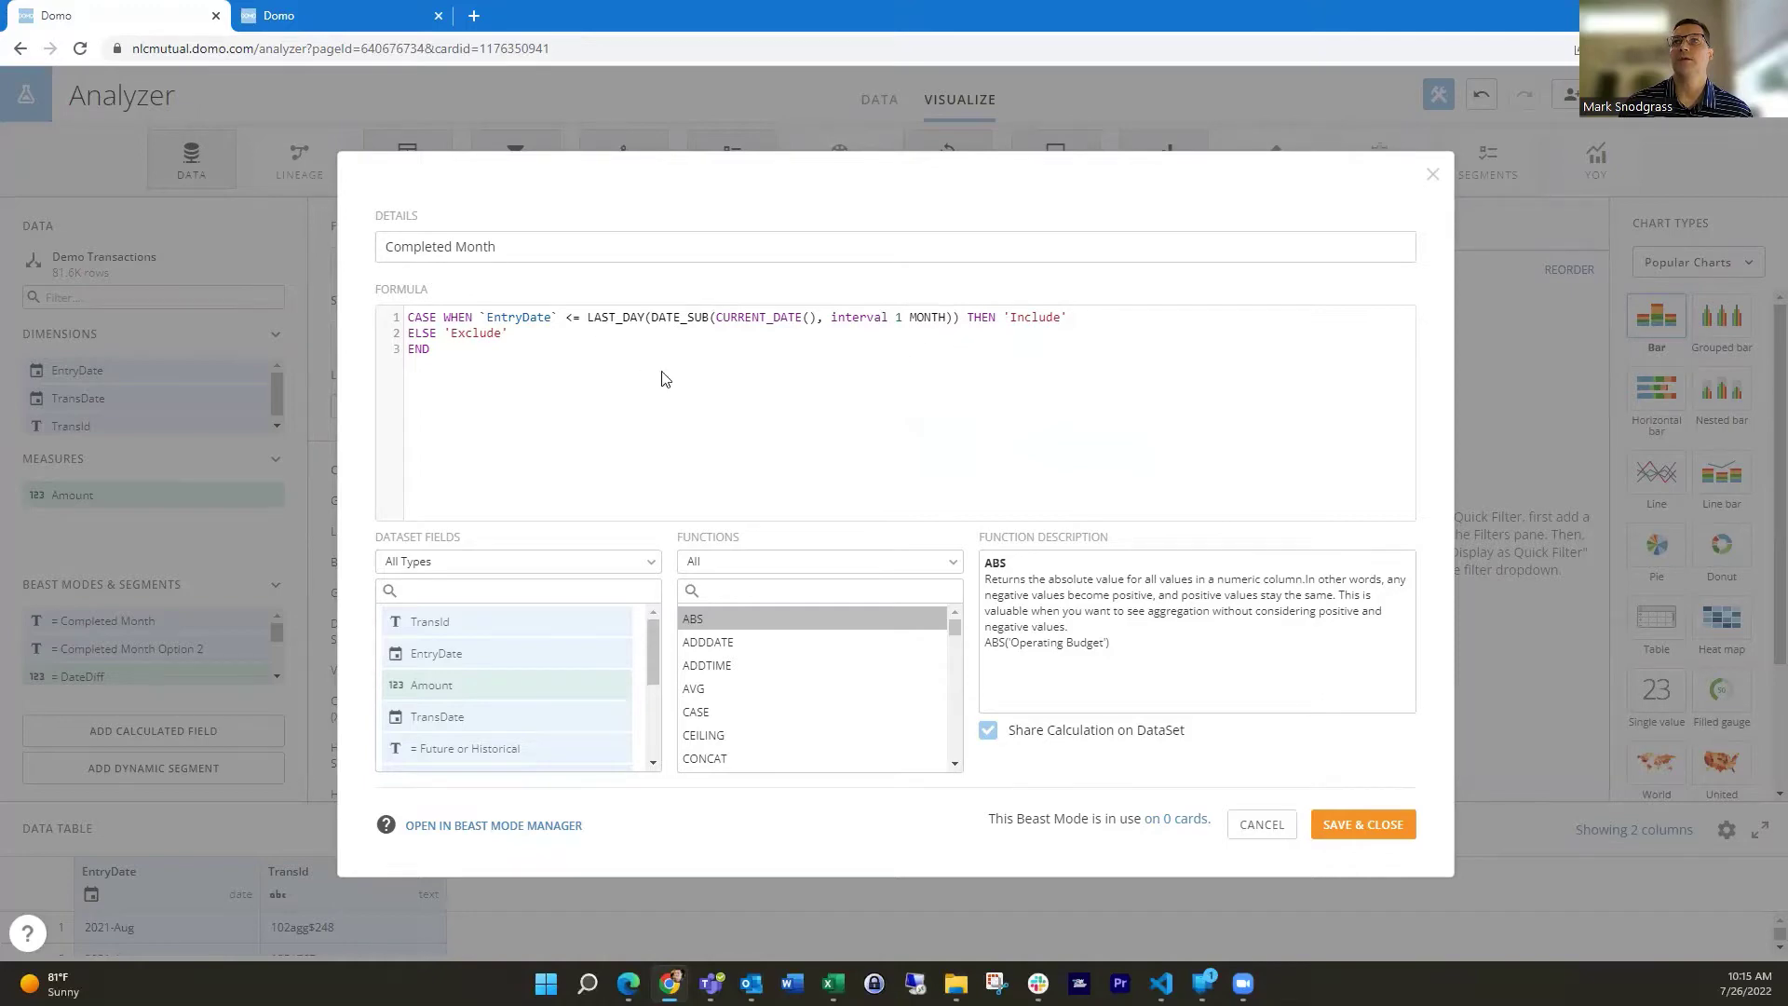
left_click(1264, 828)
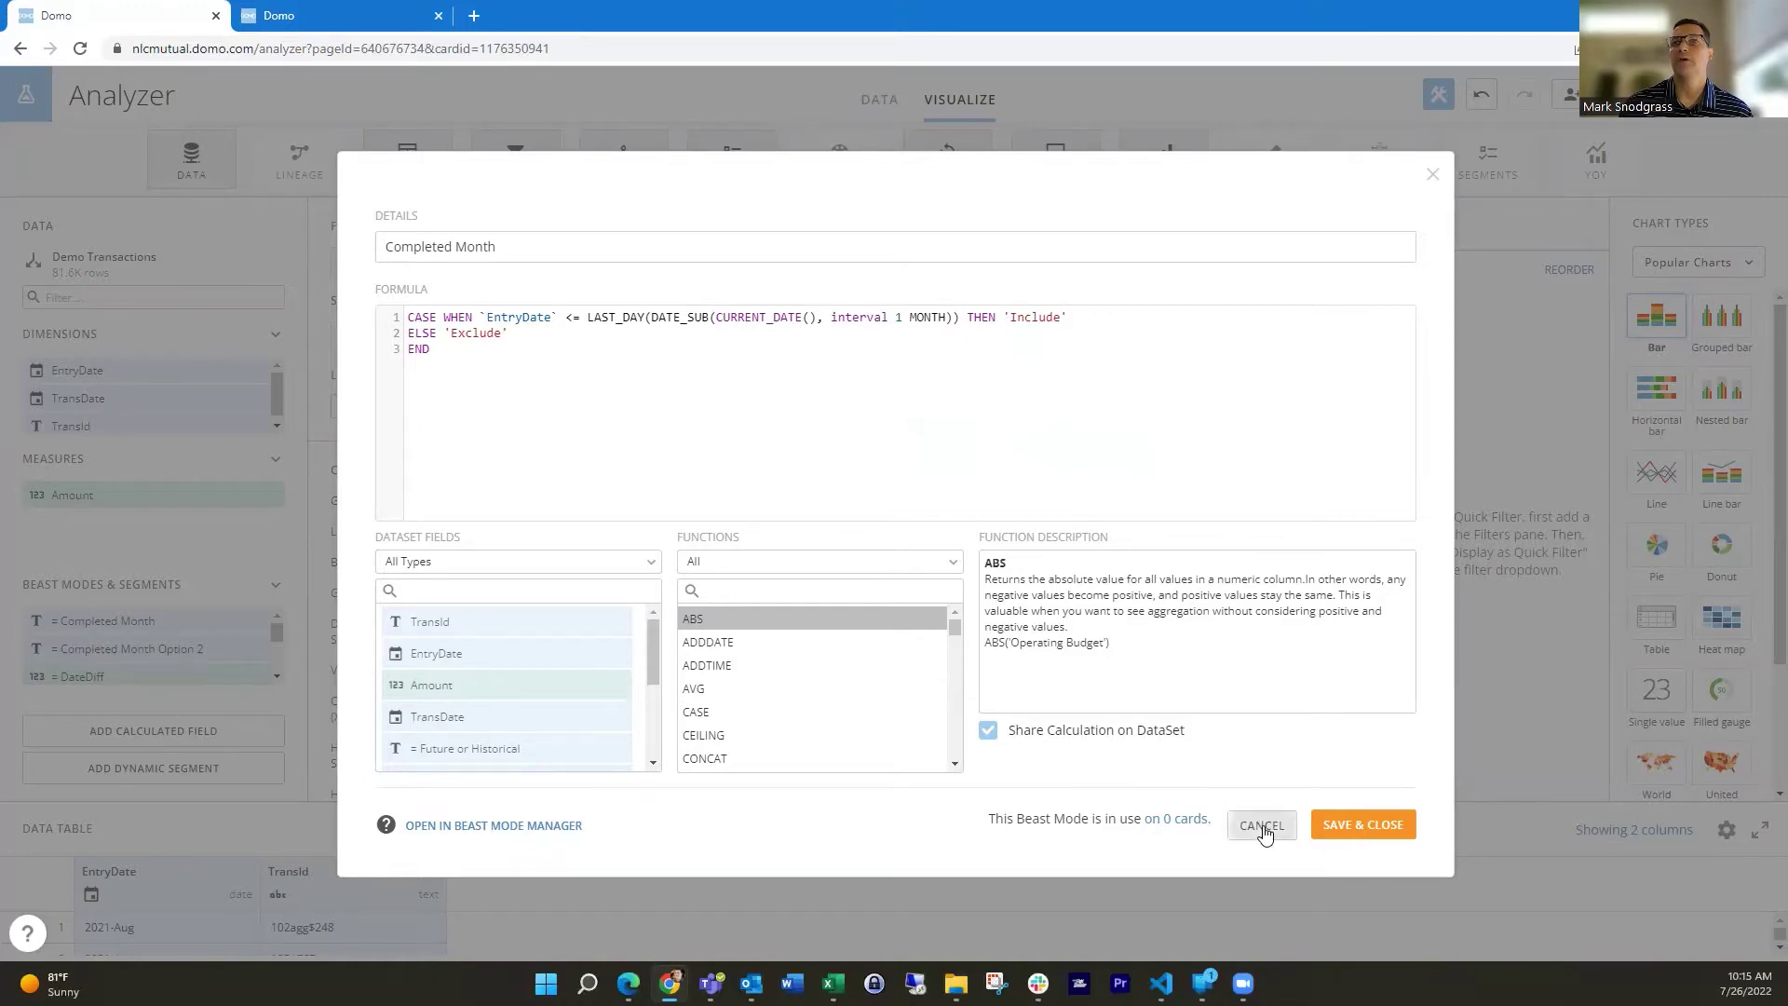
Step: Filter the Demo Transactions chart to Completed Month = Include, dropping the partial 2022-Jul bar
mouse_move(109, 621)
left_click_drag(110, 621, 385, 262)
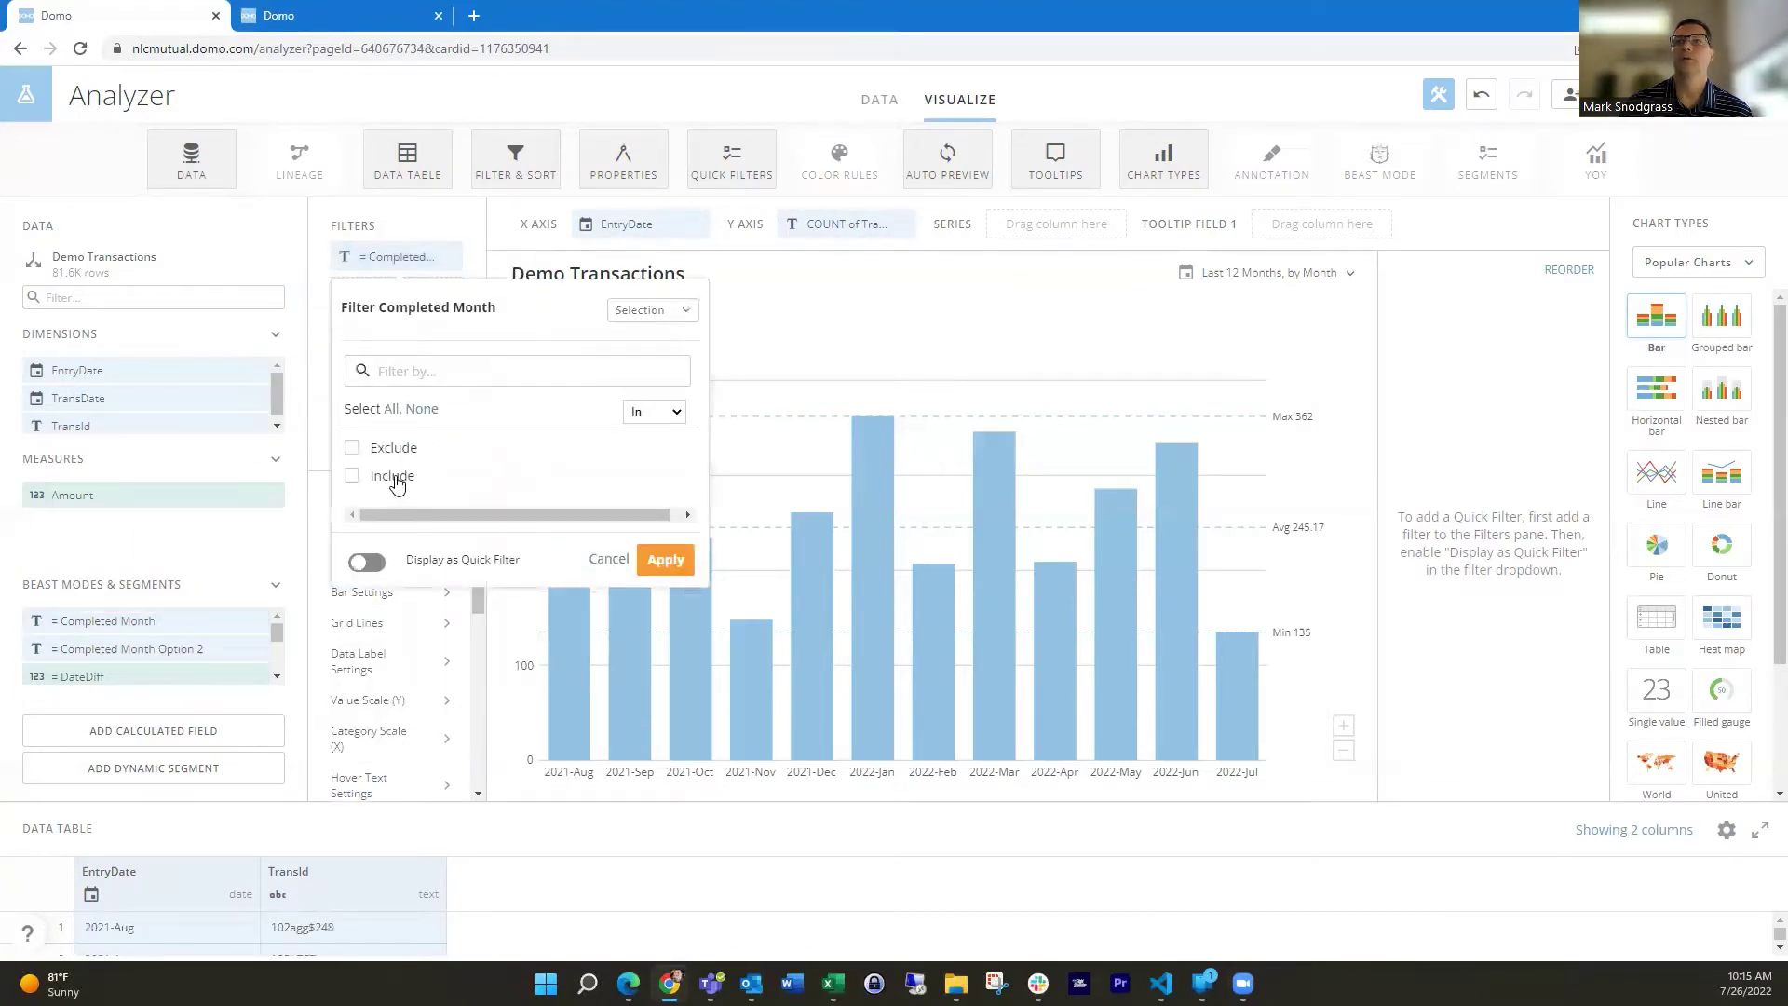
left_click(396, 477)
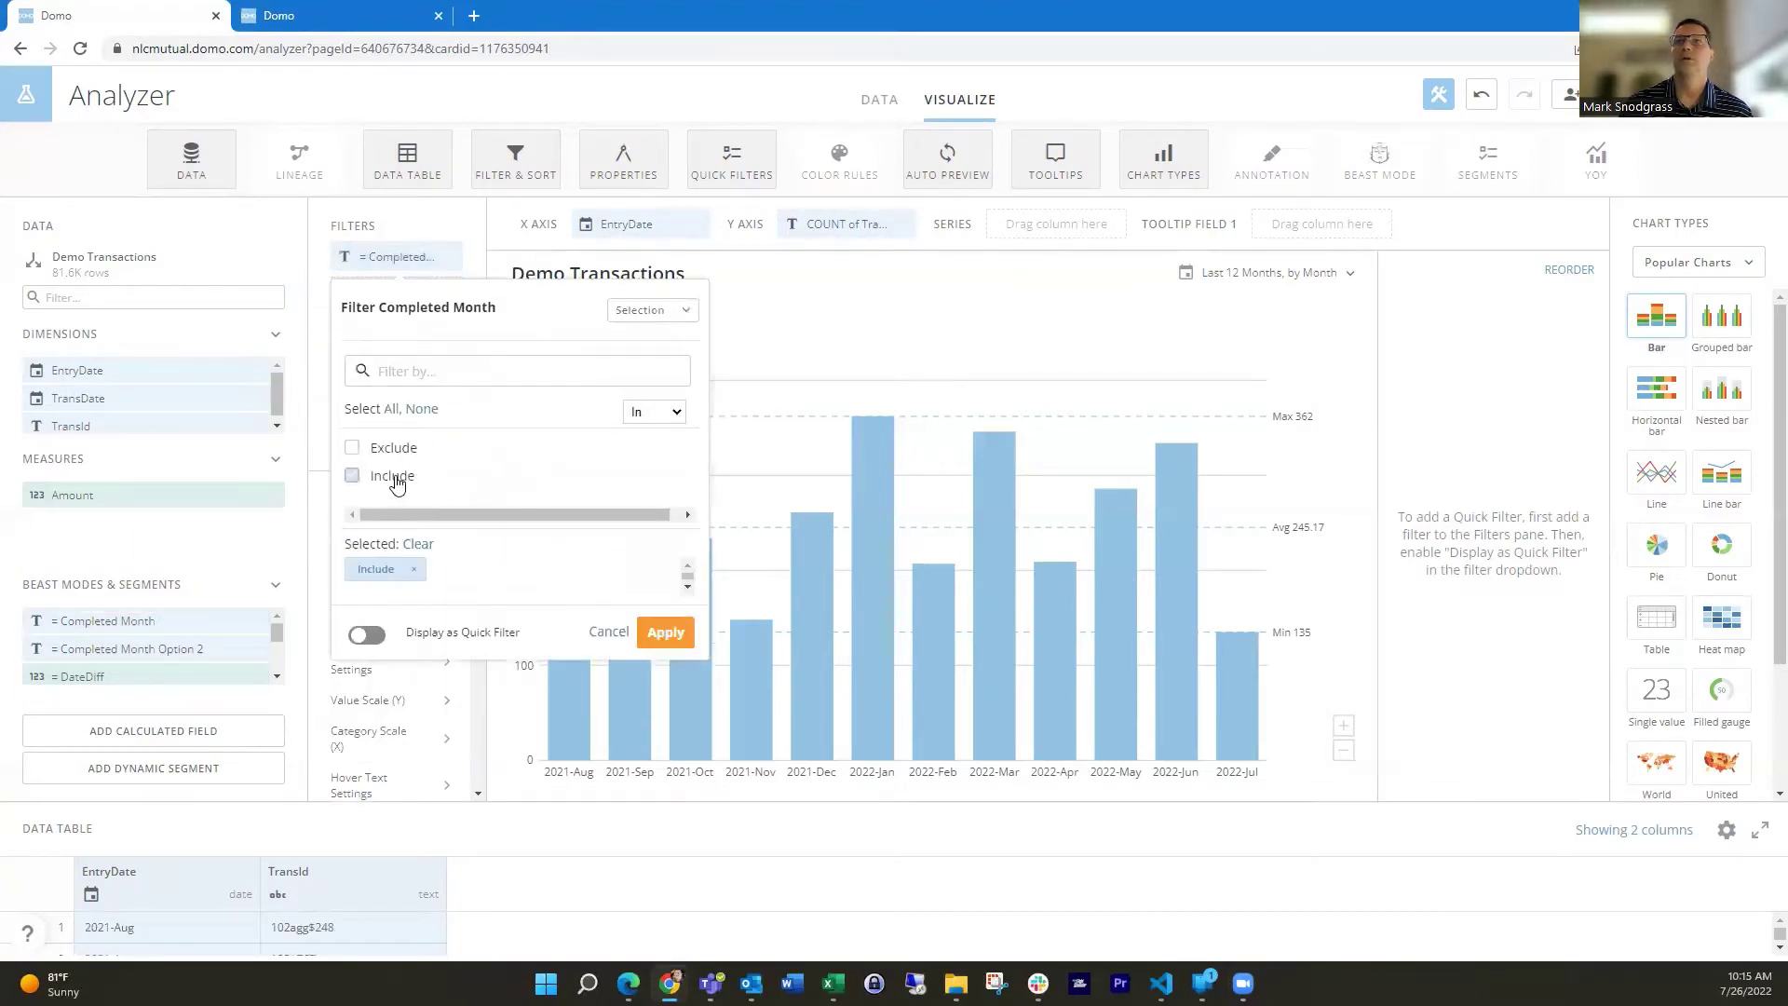
left_click(663, 633)
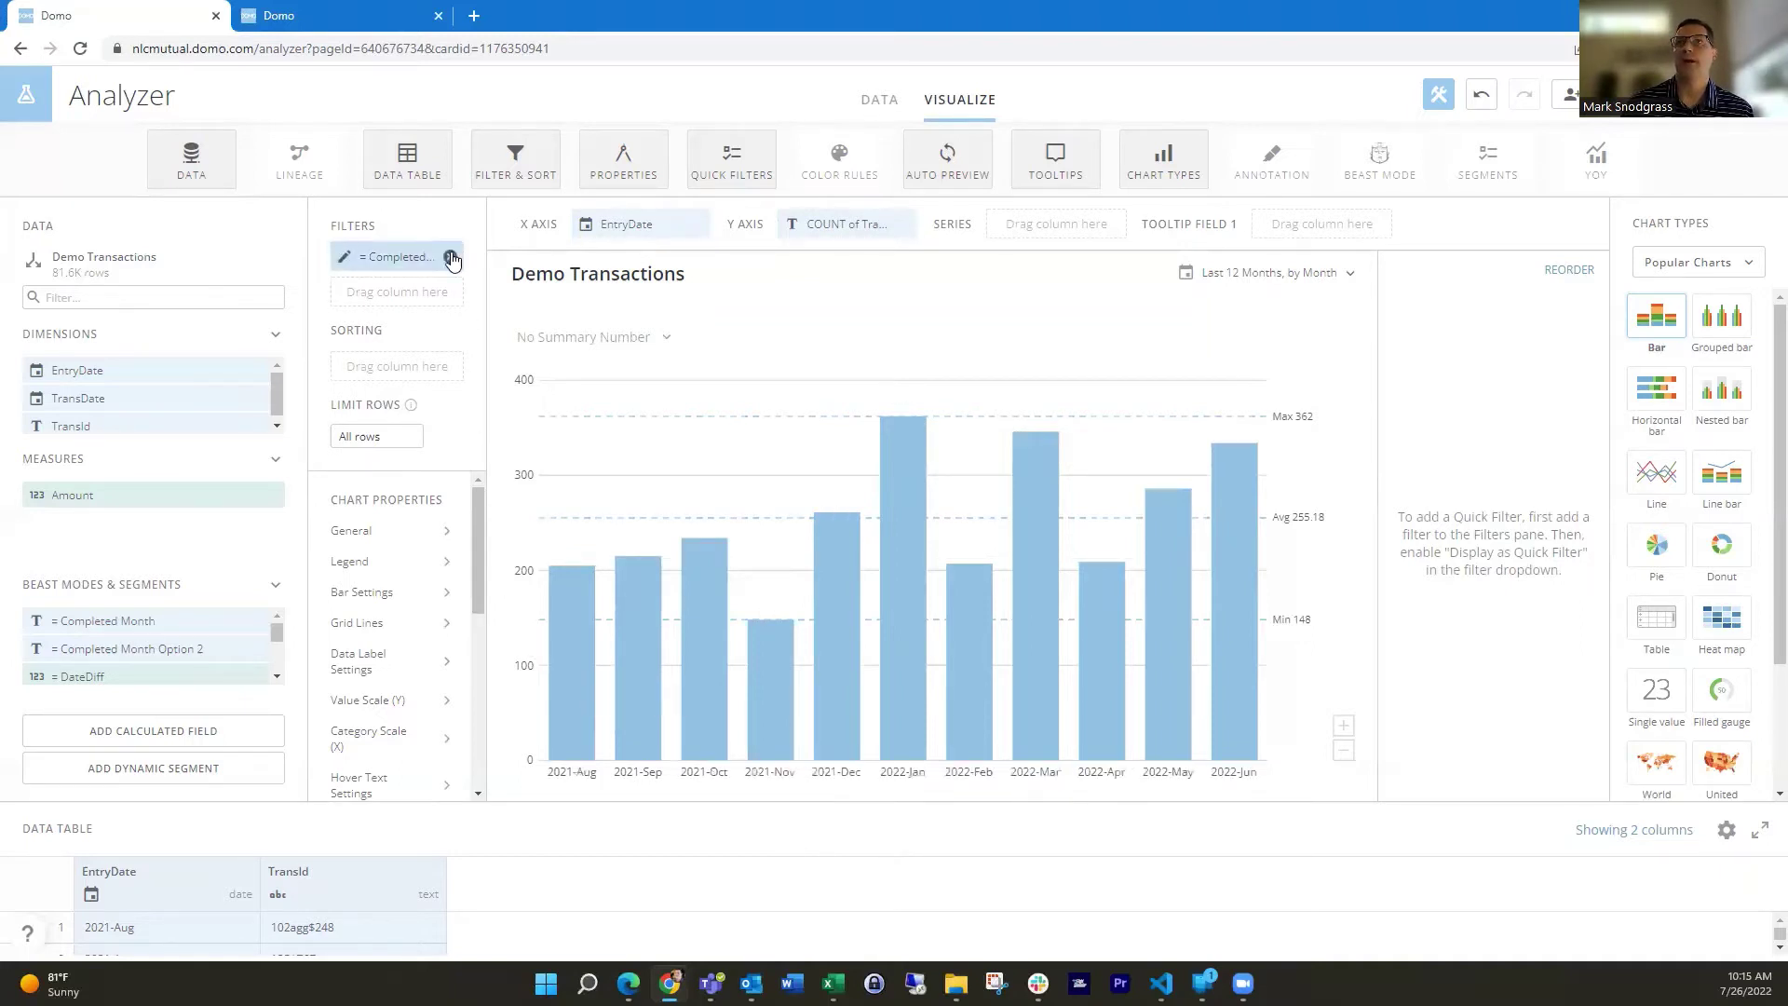
Step: Remove the Completed Month filter, view its formula, and switch to the Demo Transactions Table tab
left_click(452, 260)
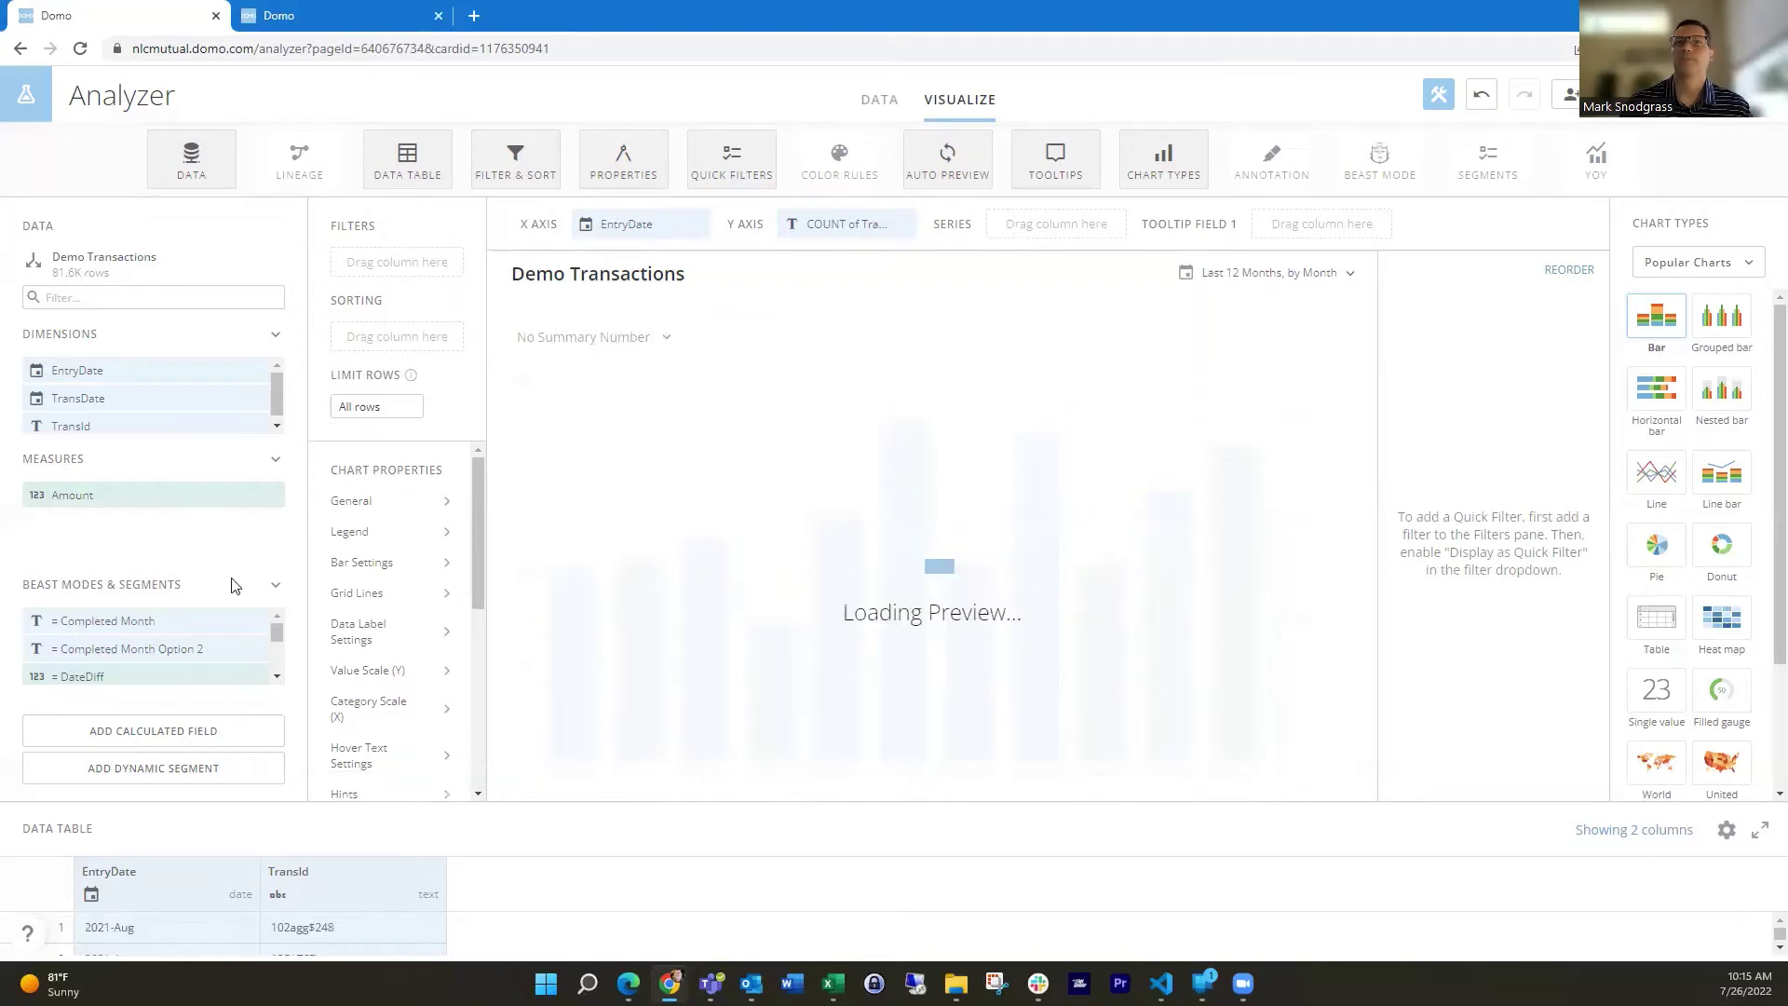
left_click(39, 619)
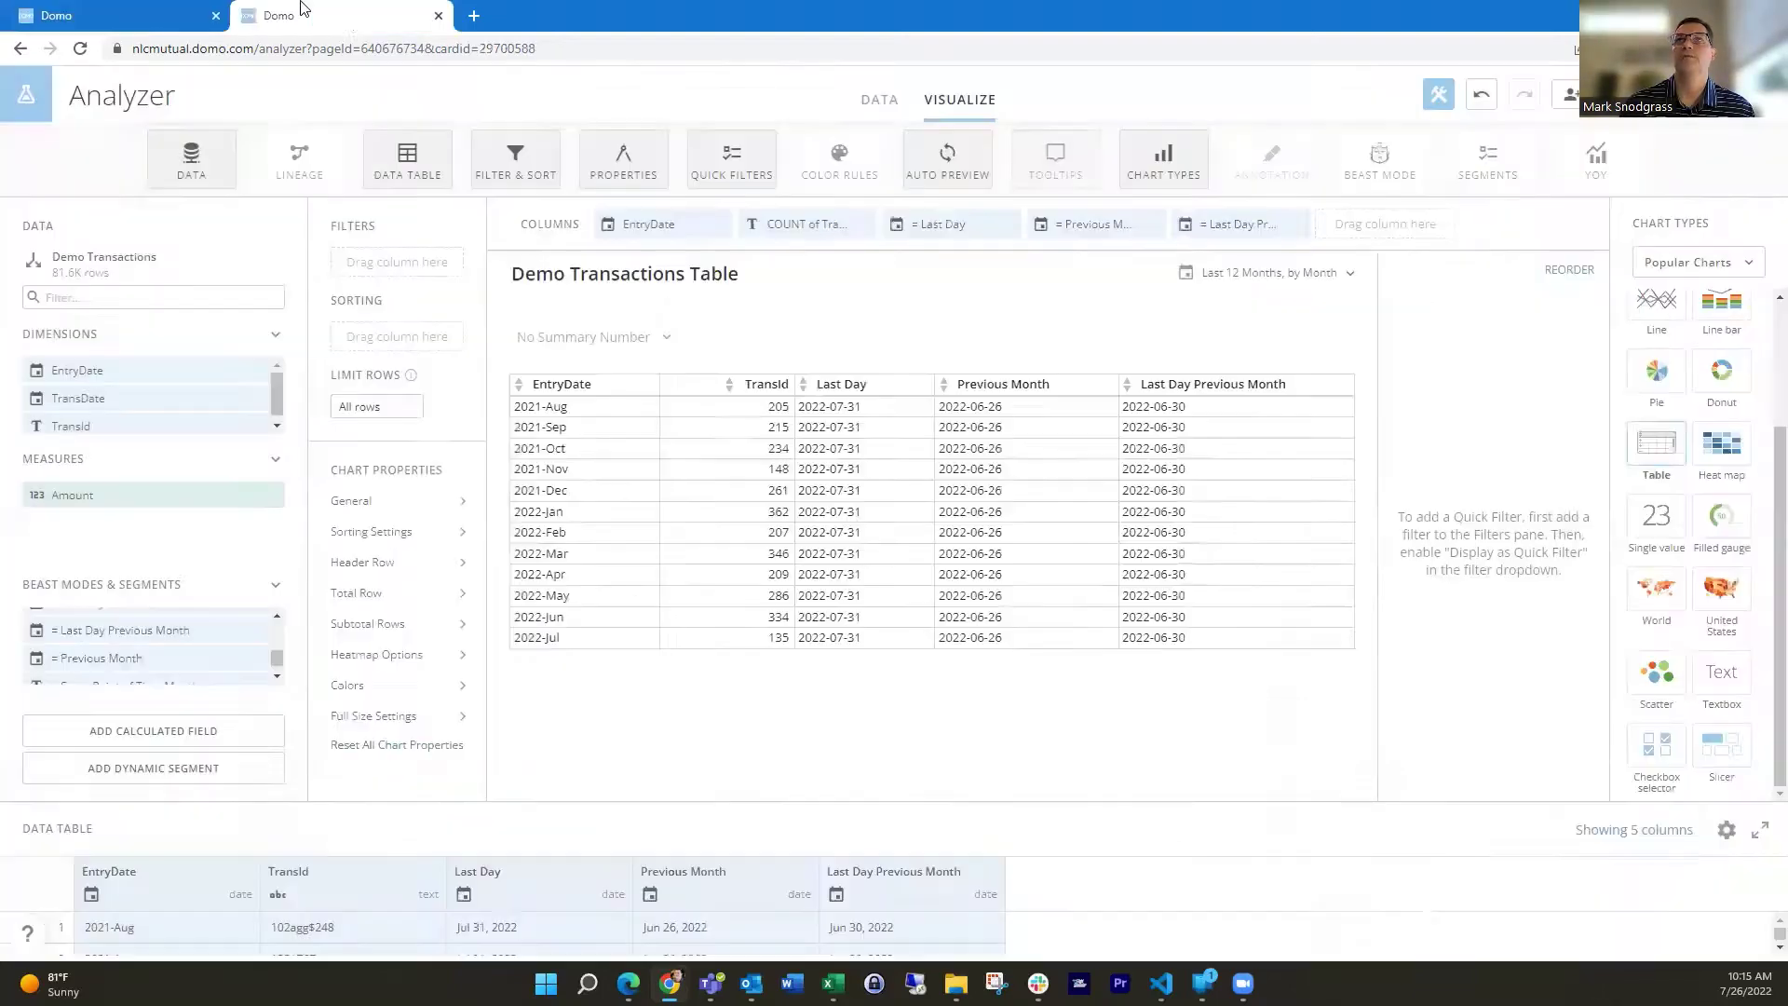
left_click(305, 13)
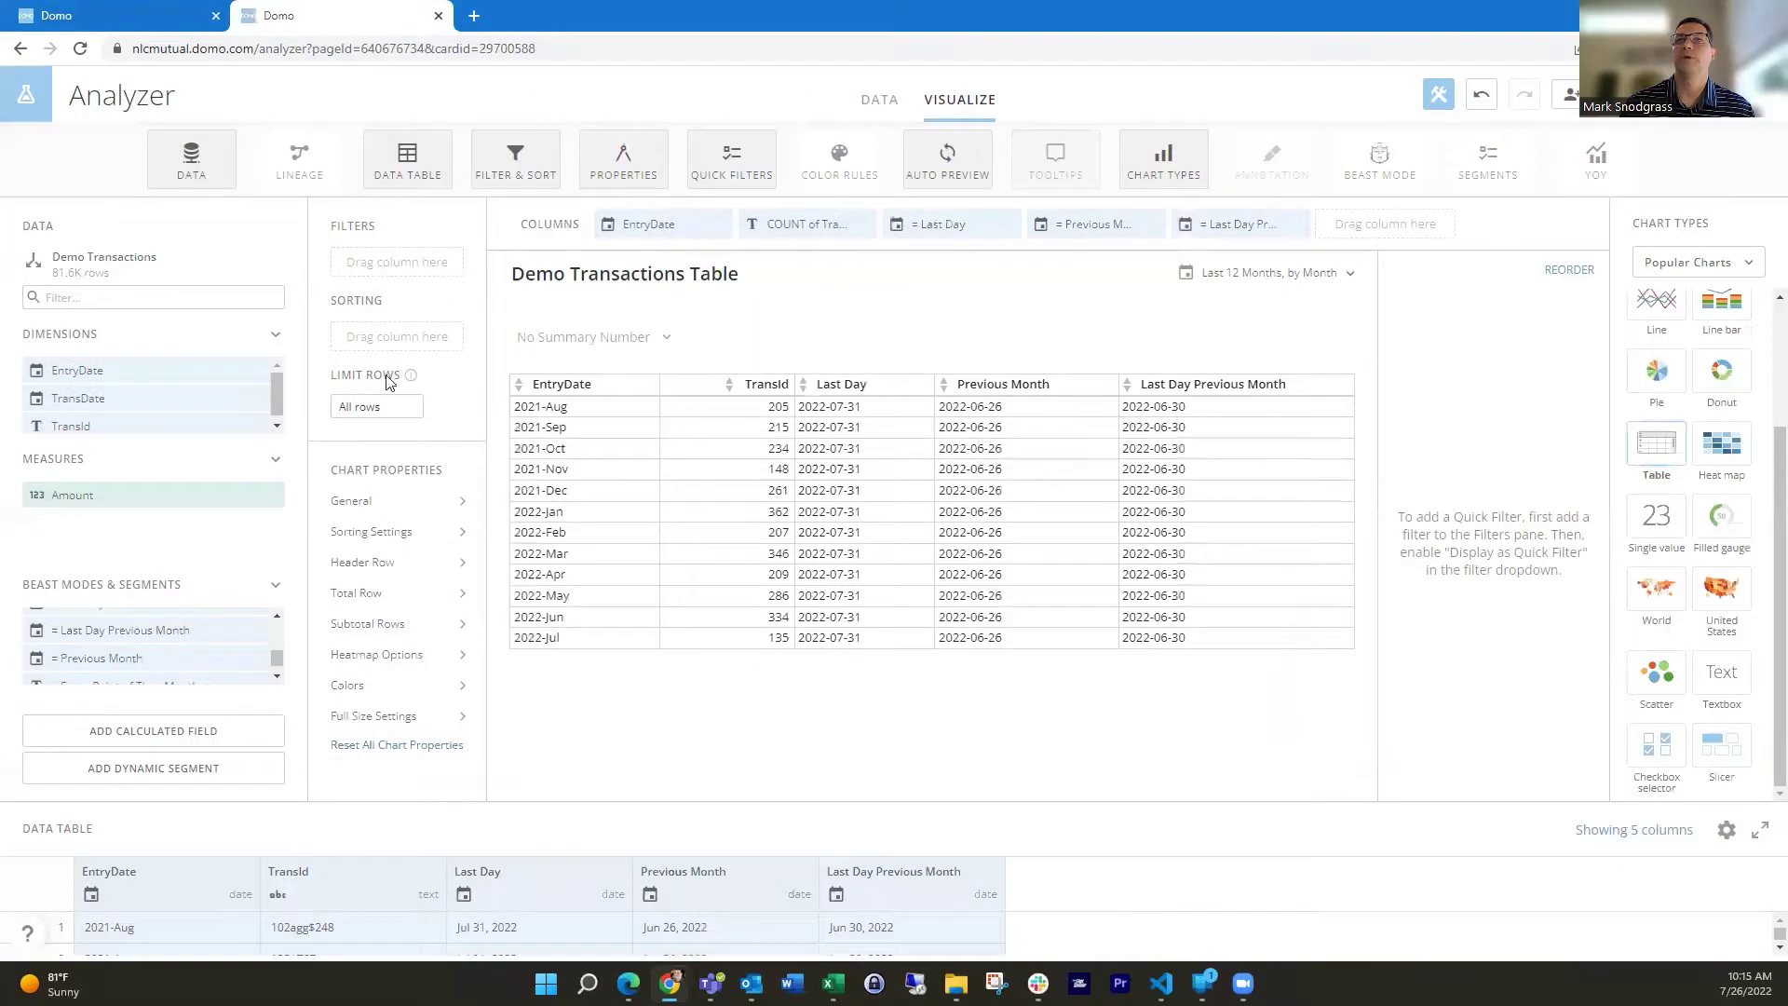
Step: Review the Last Day Beast Mode formula on the Table card and close it unchanged
left_click(276, 619)
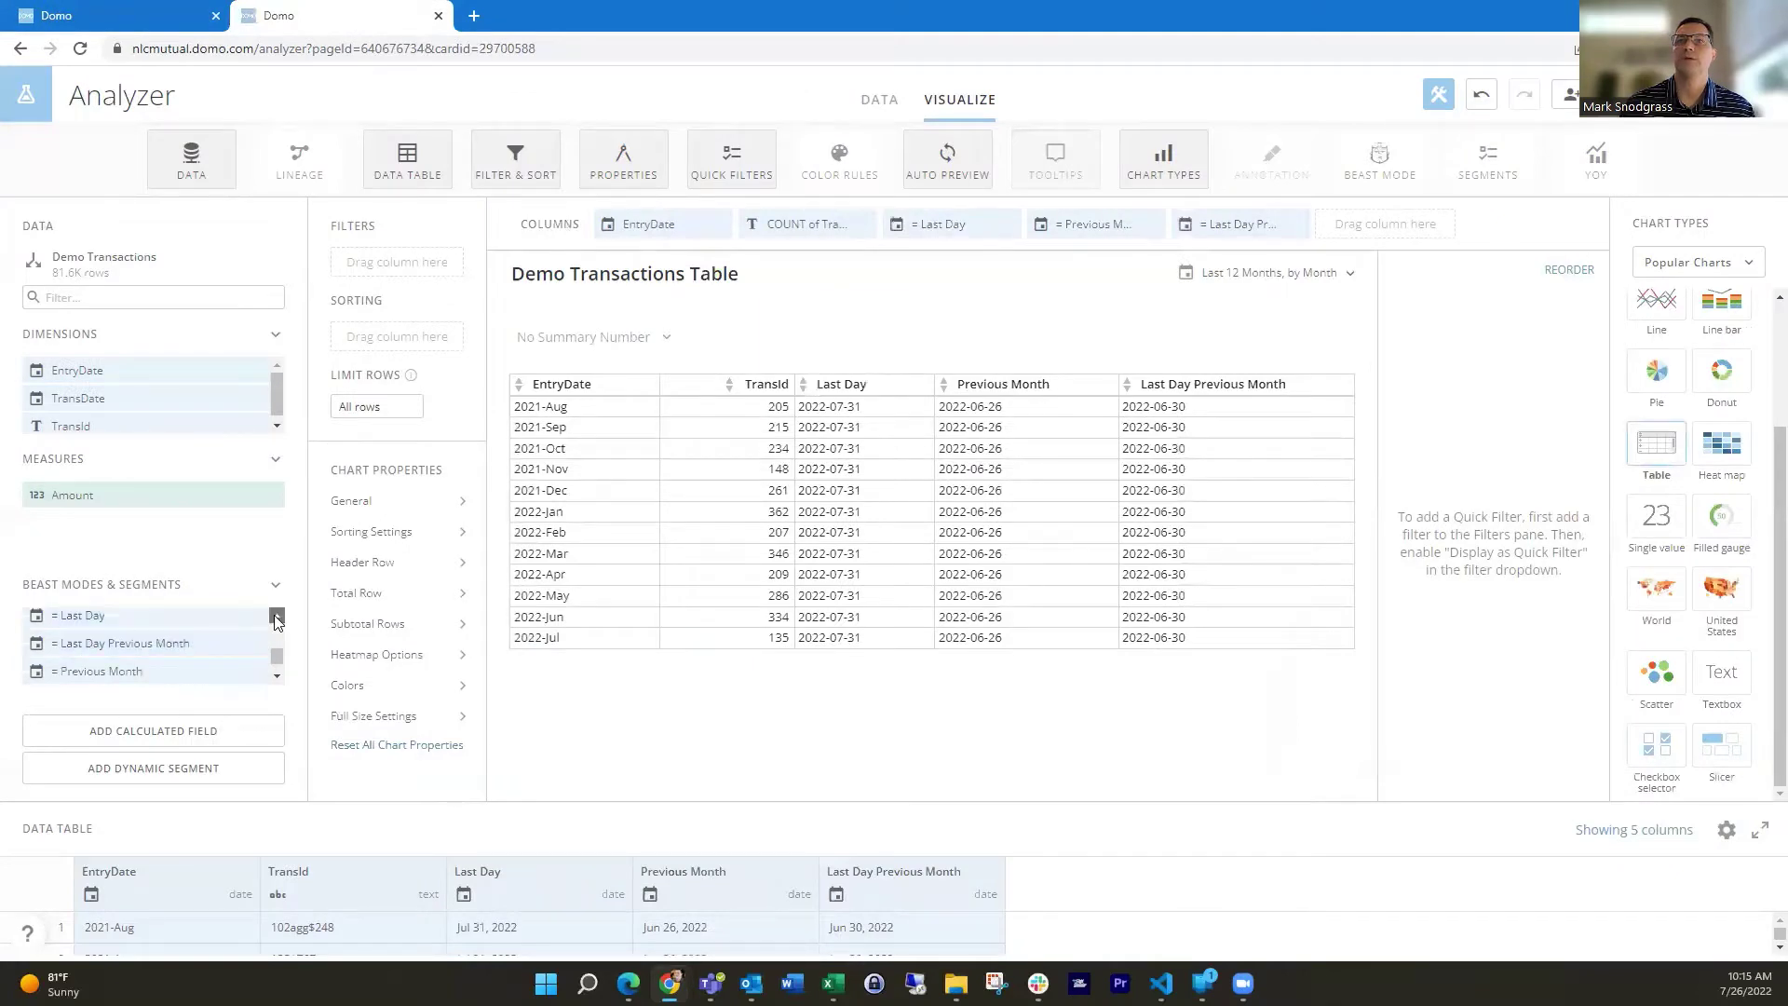
left_click(277, 678)
left_click(277, 677)
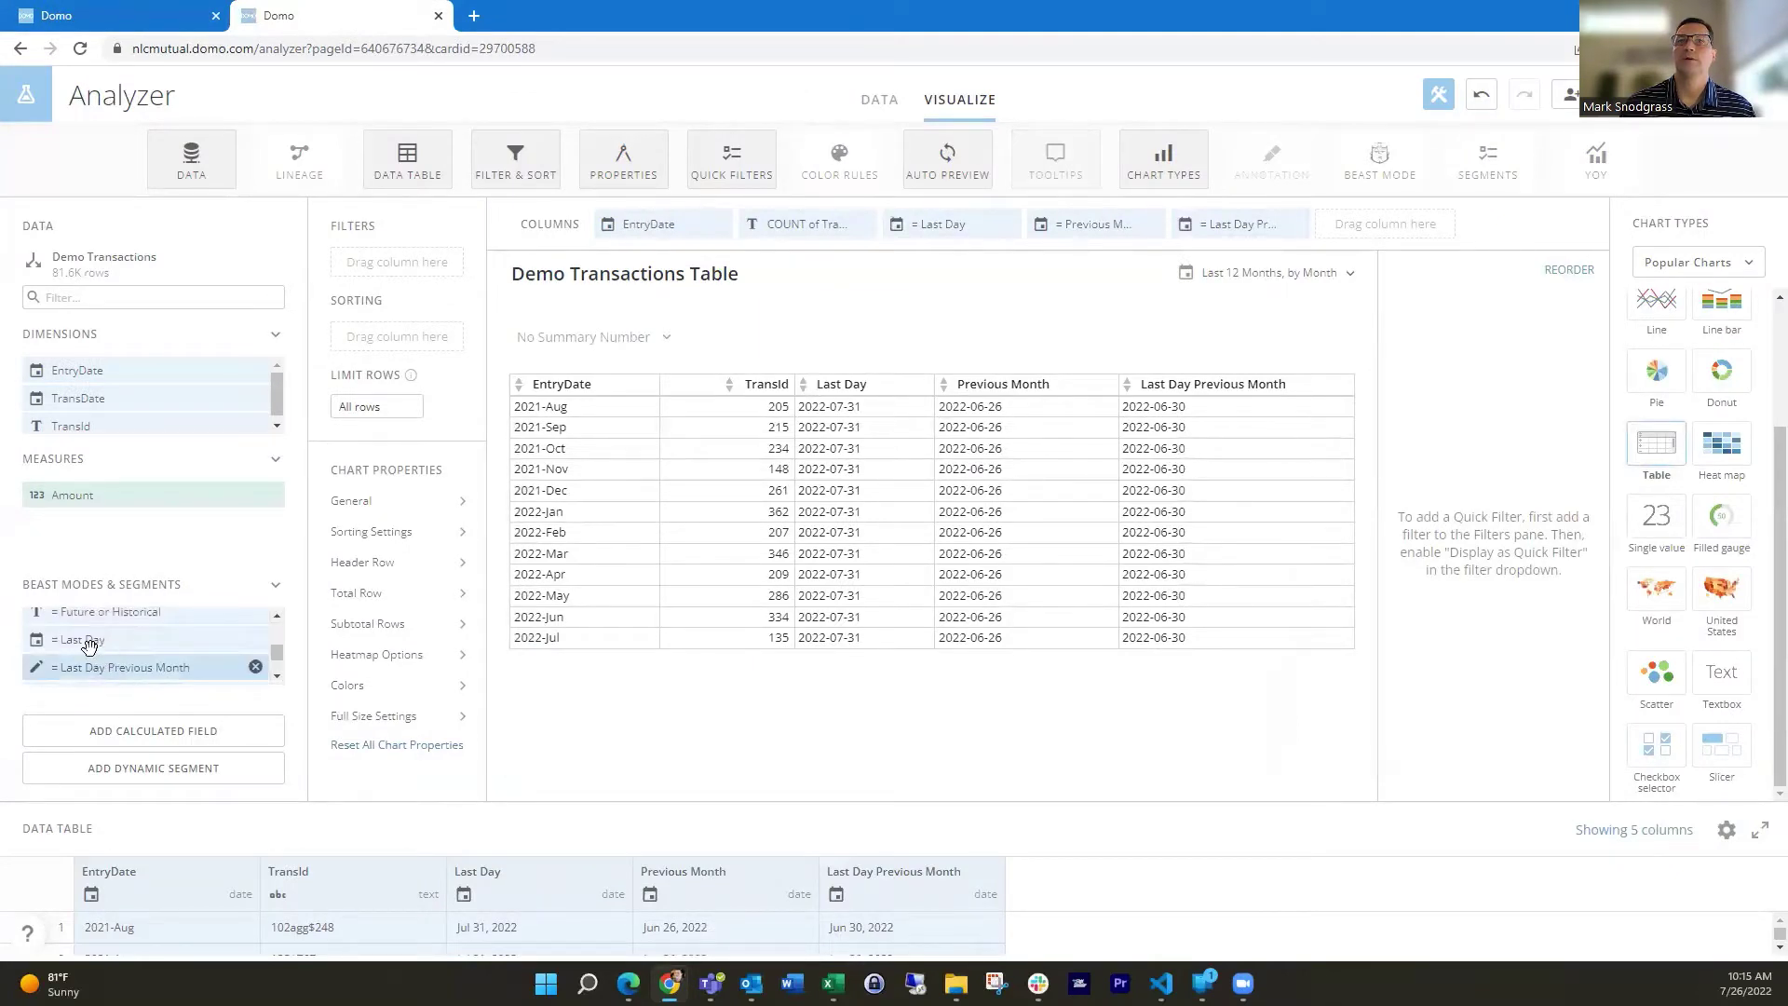
left_click(28, 641)
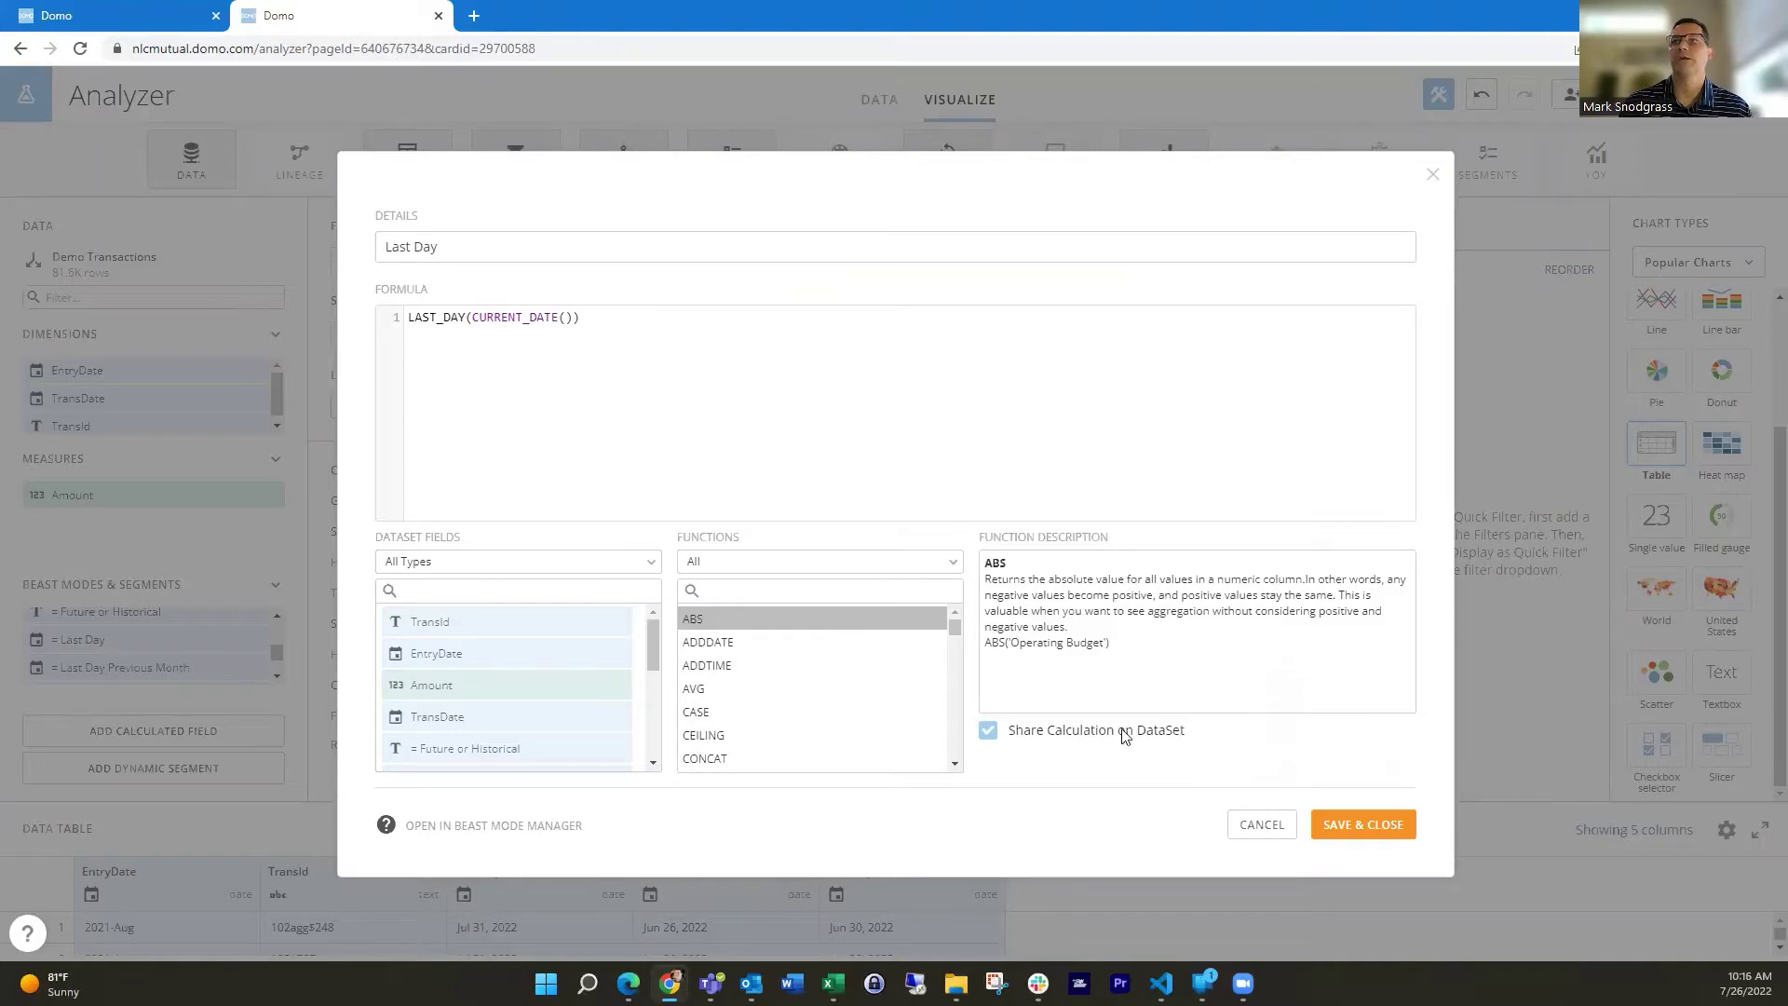
left_click(1261, 825)
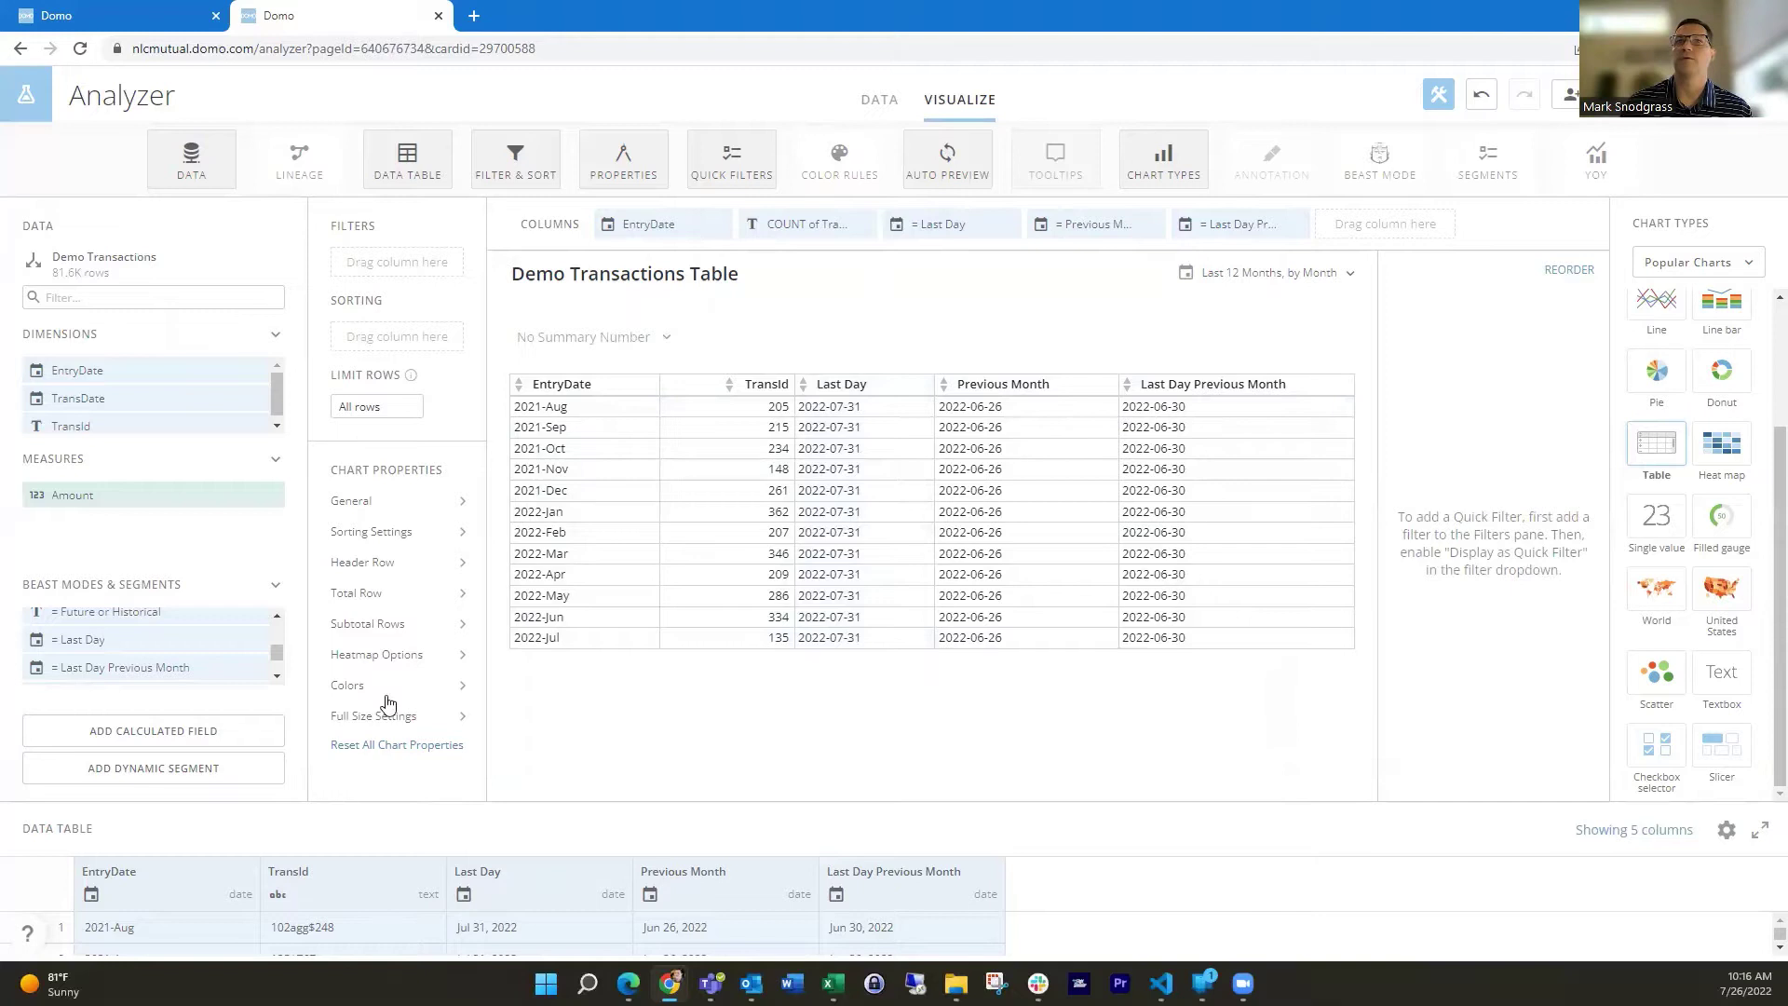
mouse_move(40, 677)
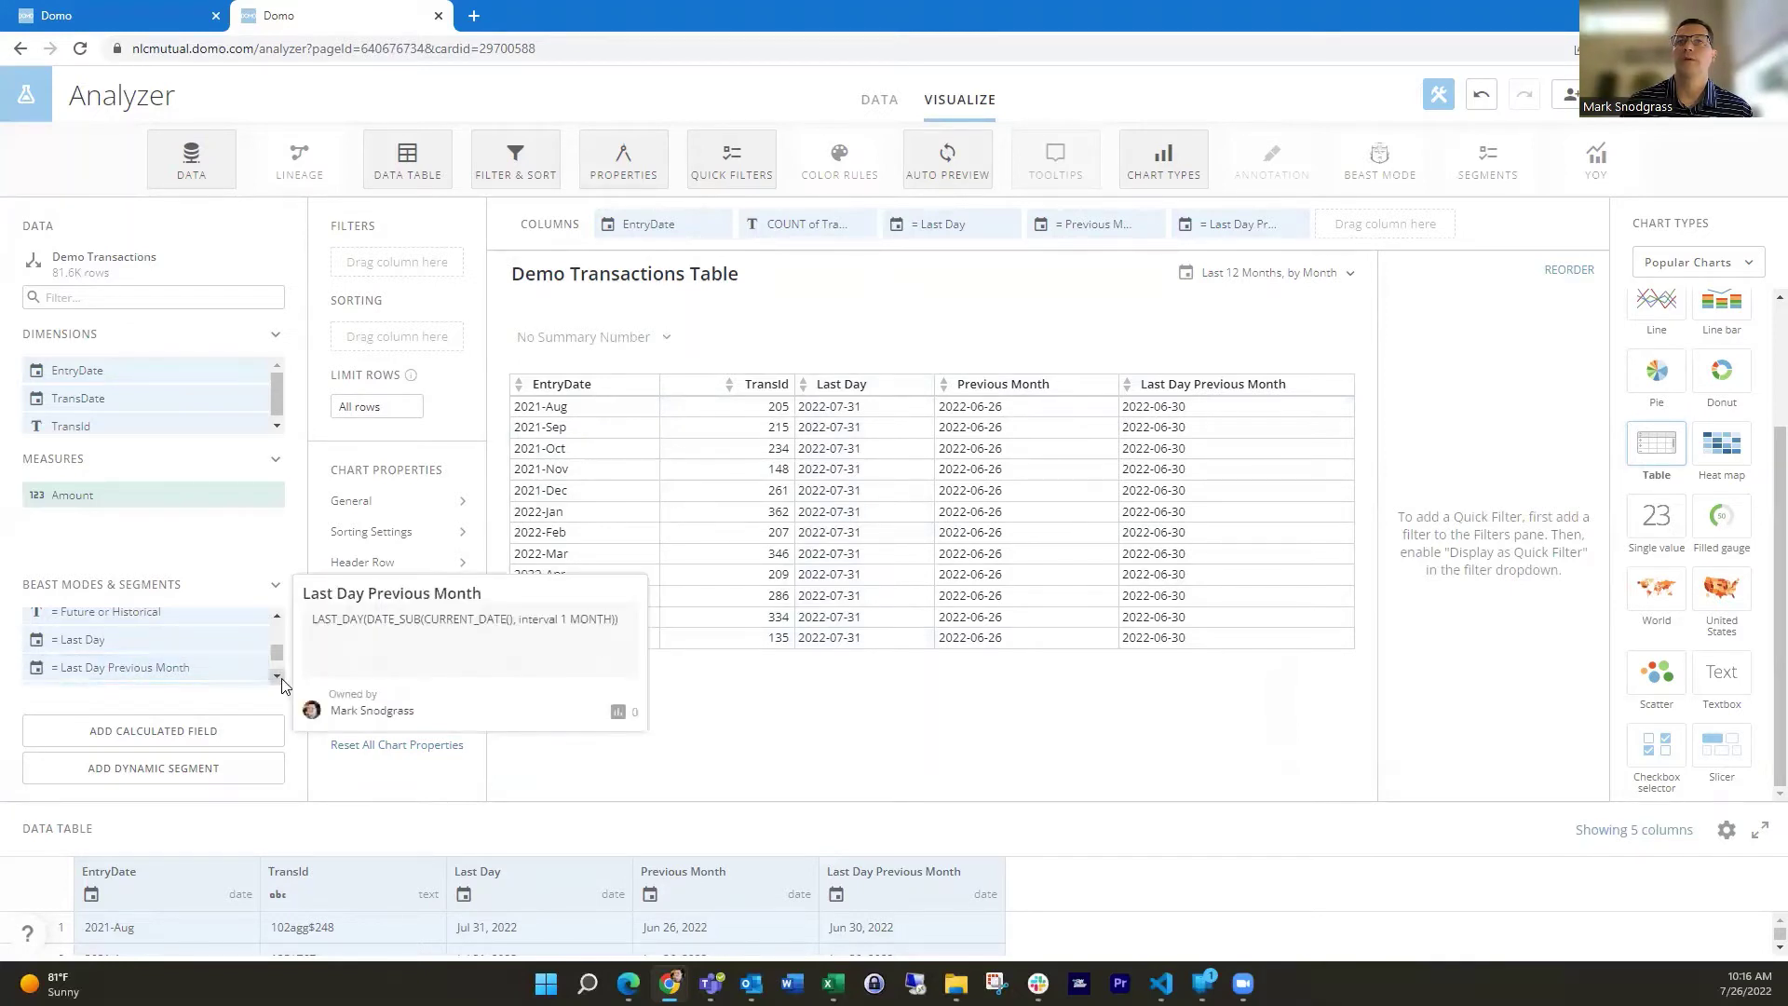
scroll(168, 656, "down", 1)
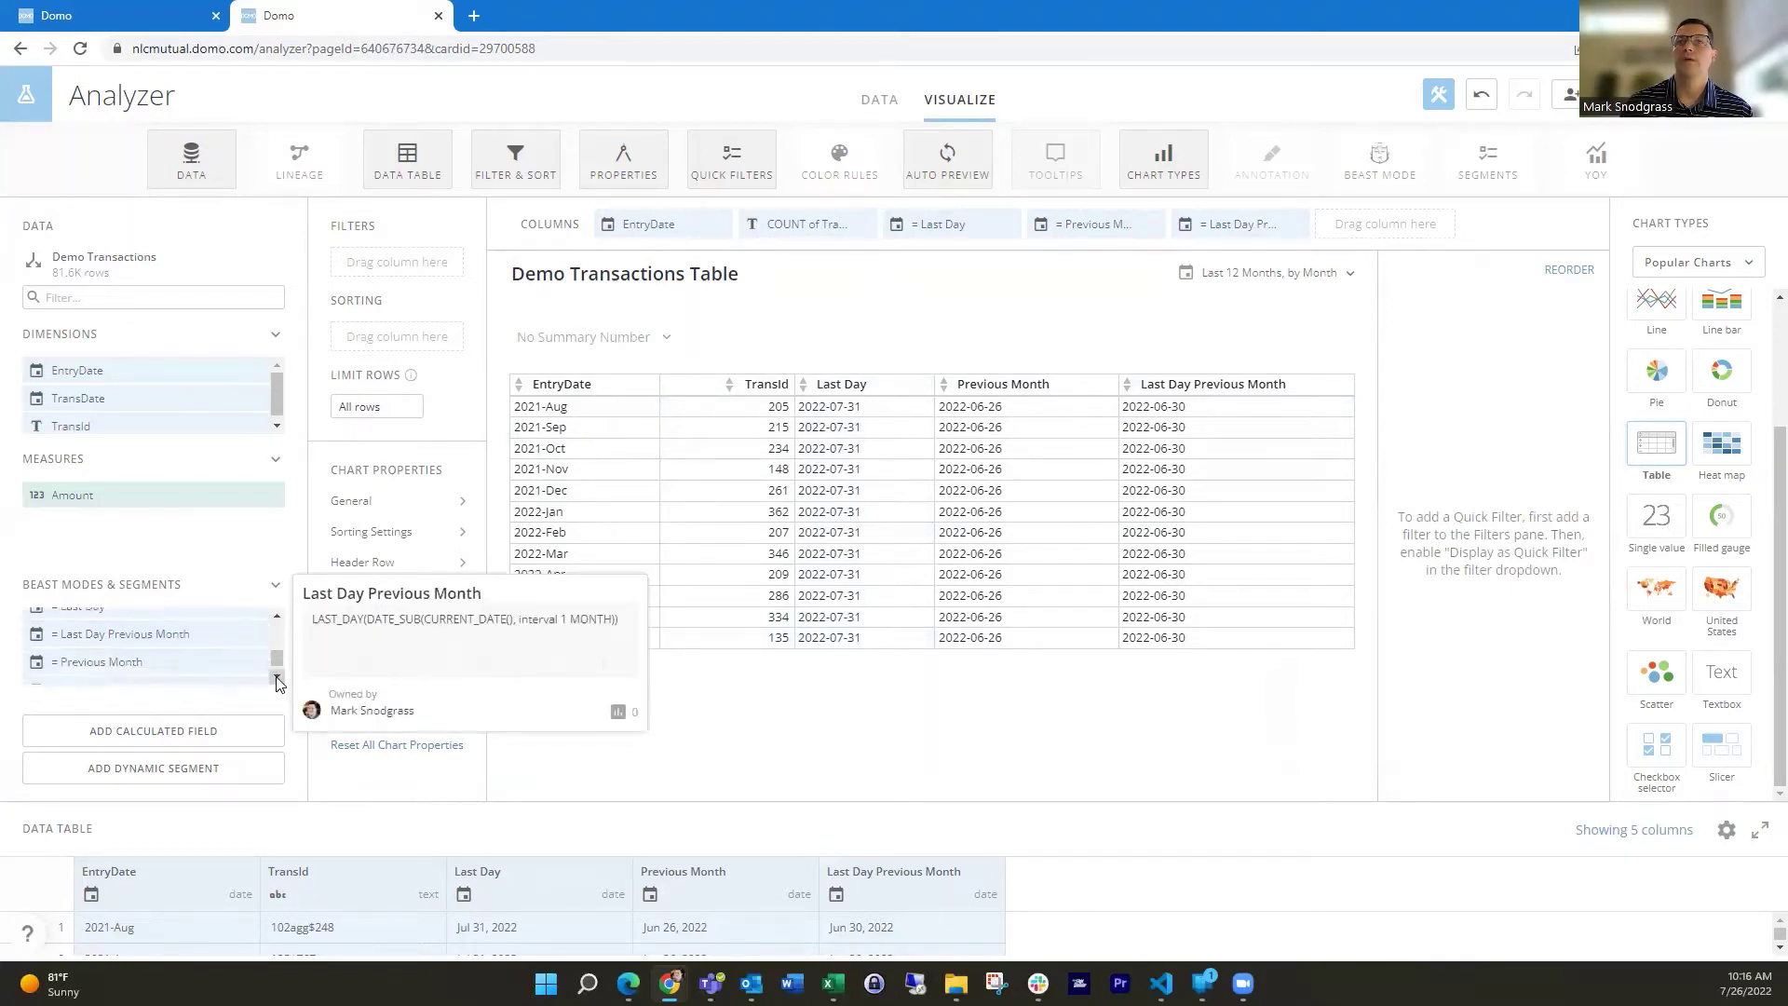
Step: Review the Previous Month and Last Day Previous Month formulas, closing each unchanged
left_click(36, 644)
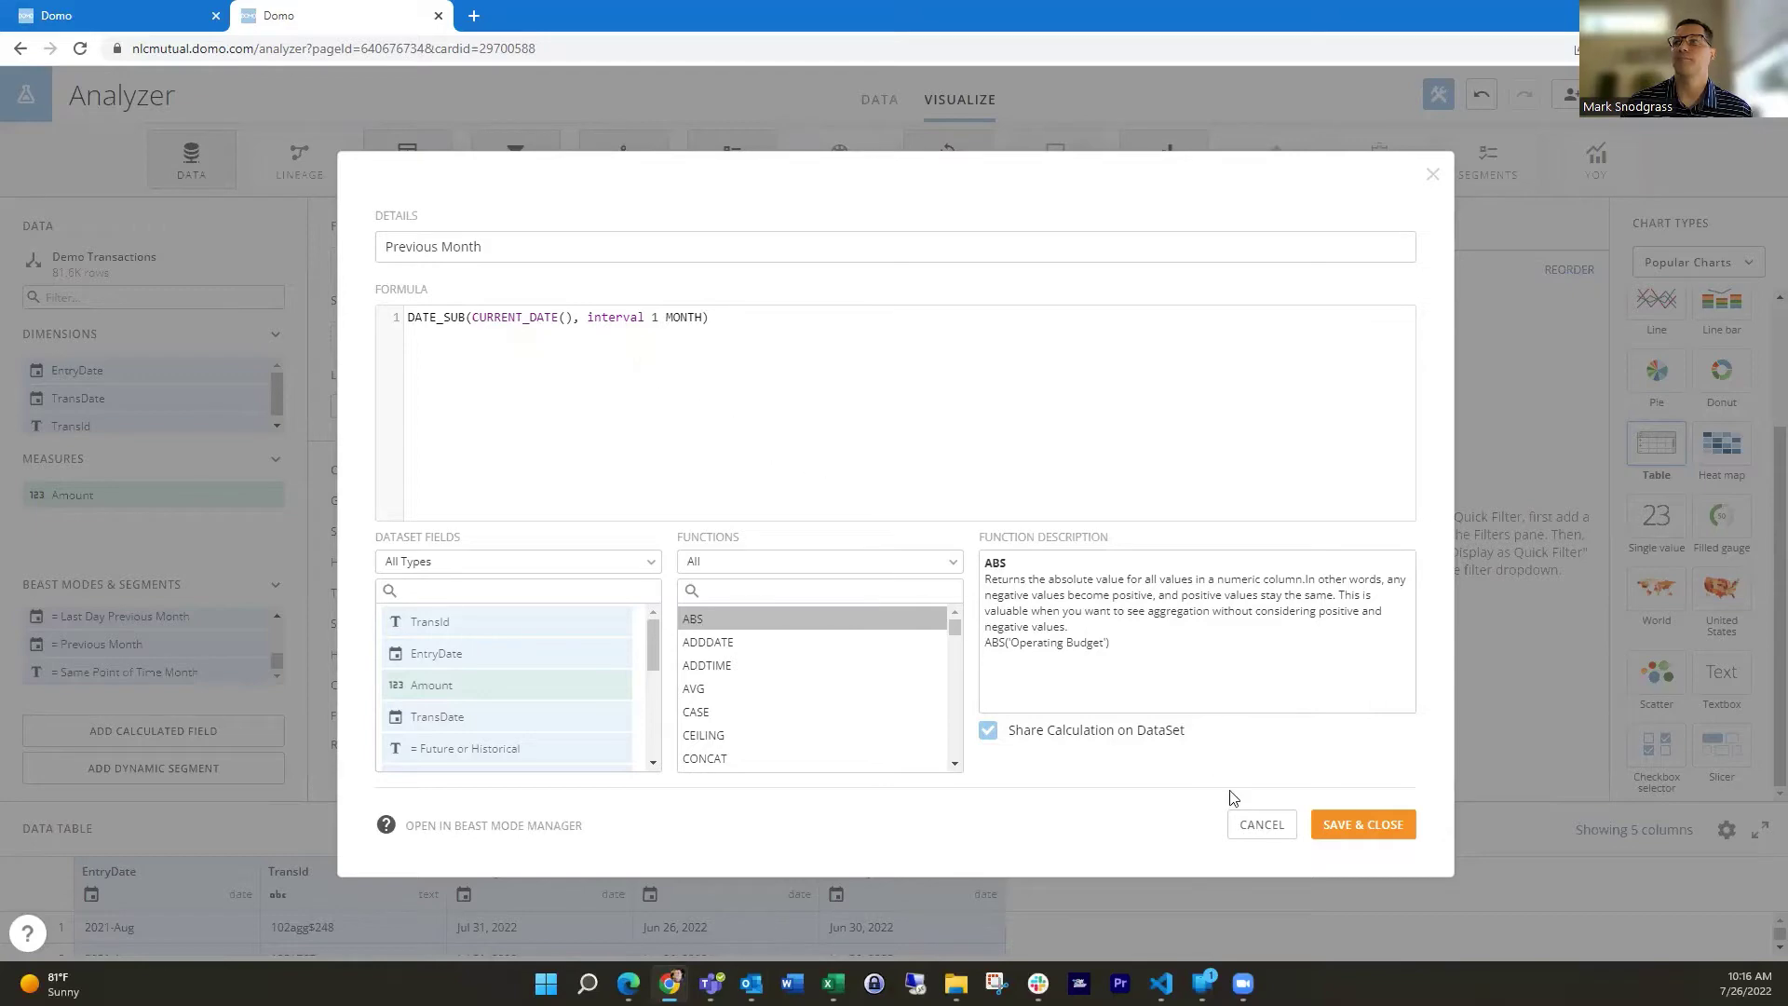
left_click(1259, 825)
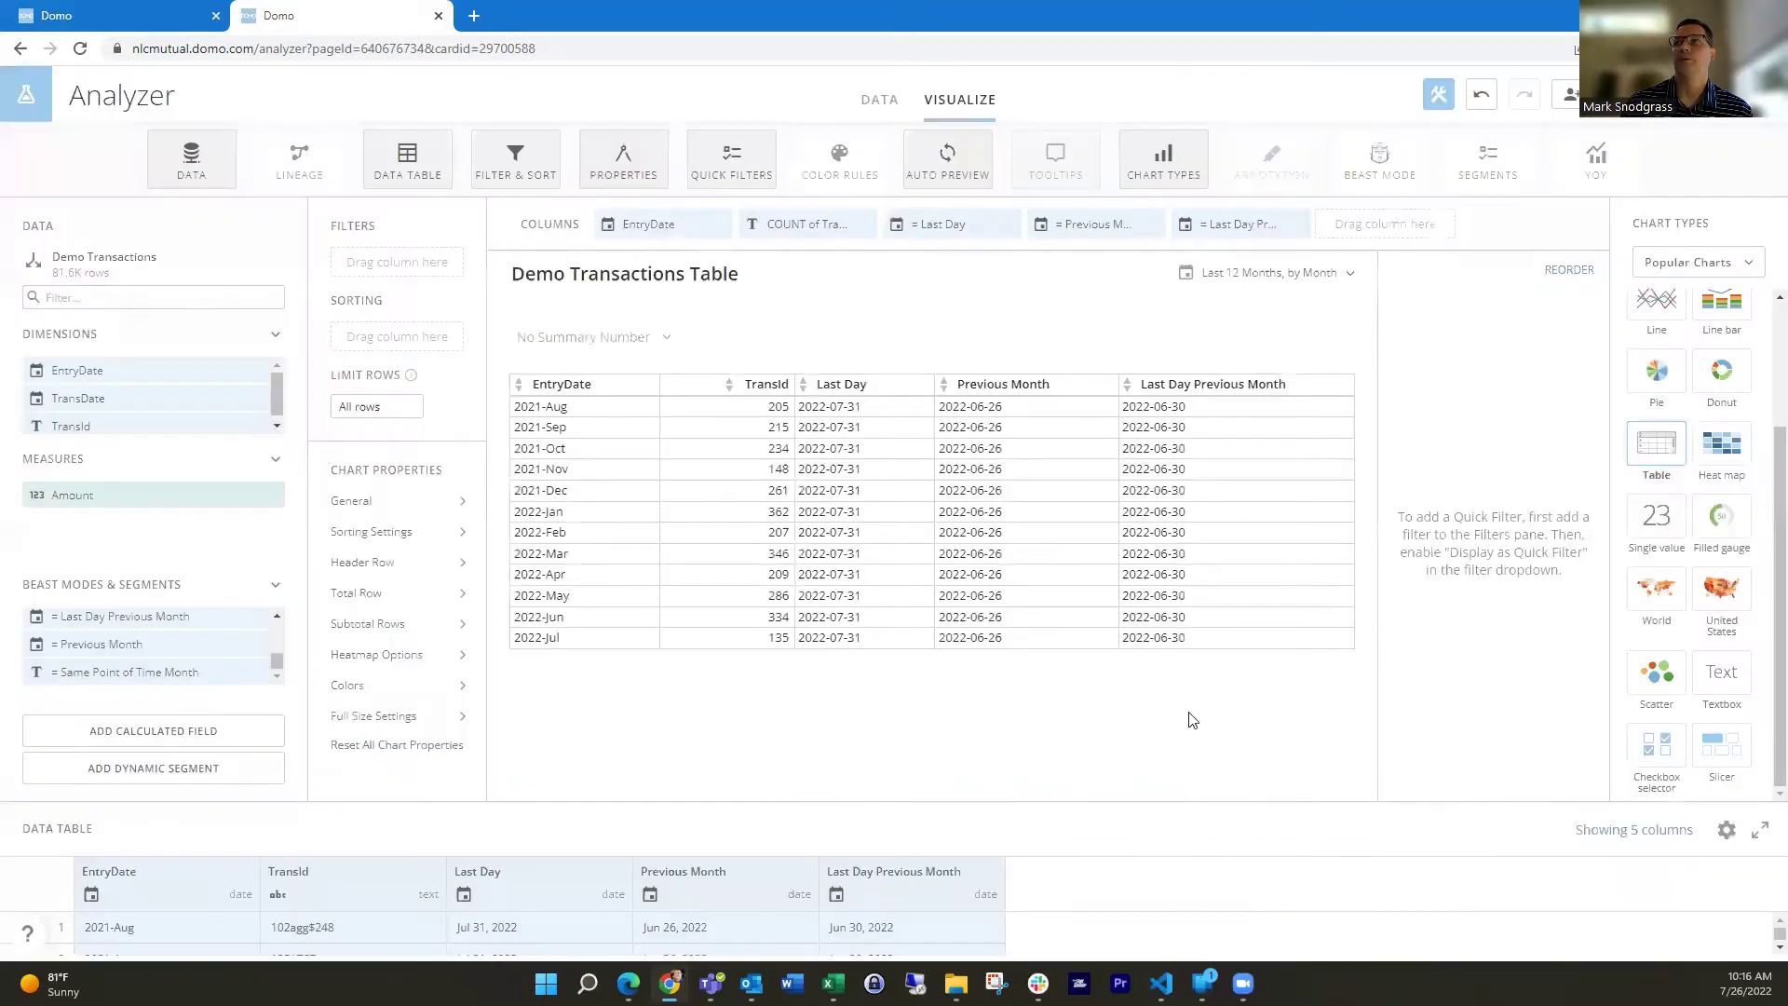
left_click(37, 618)
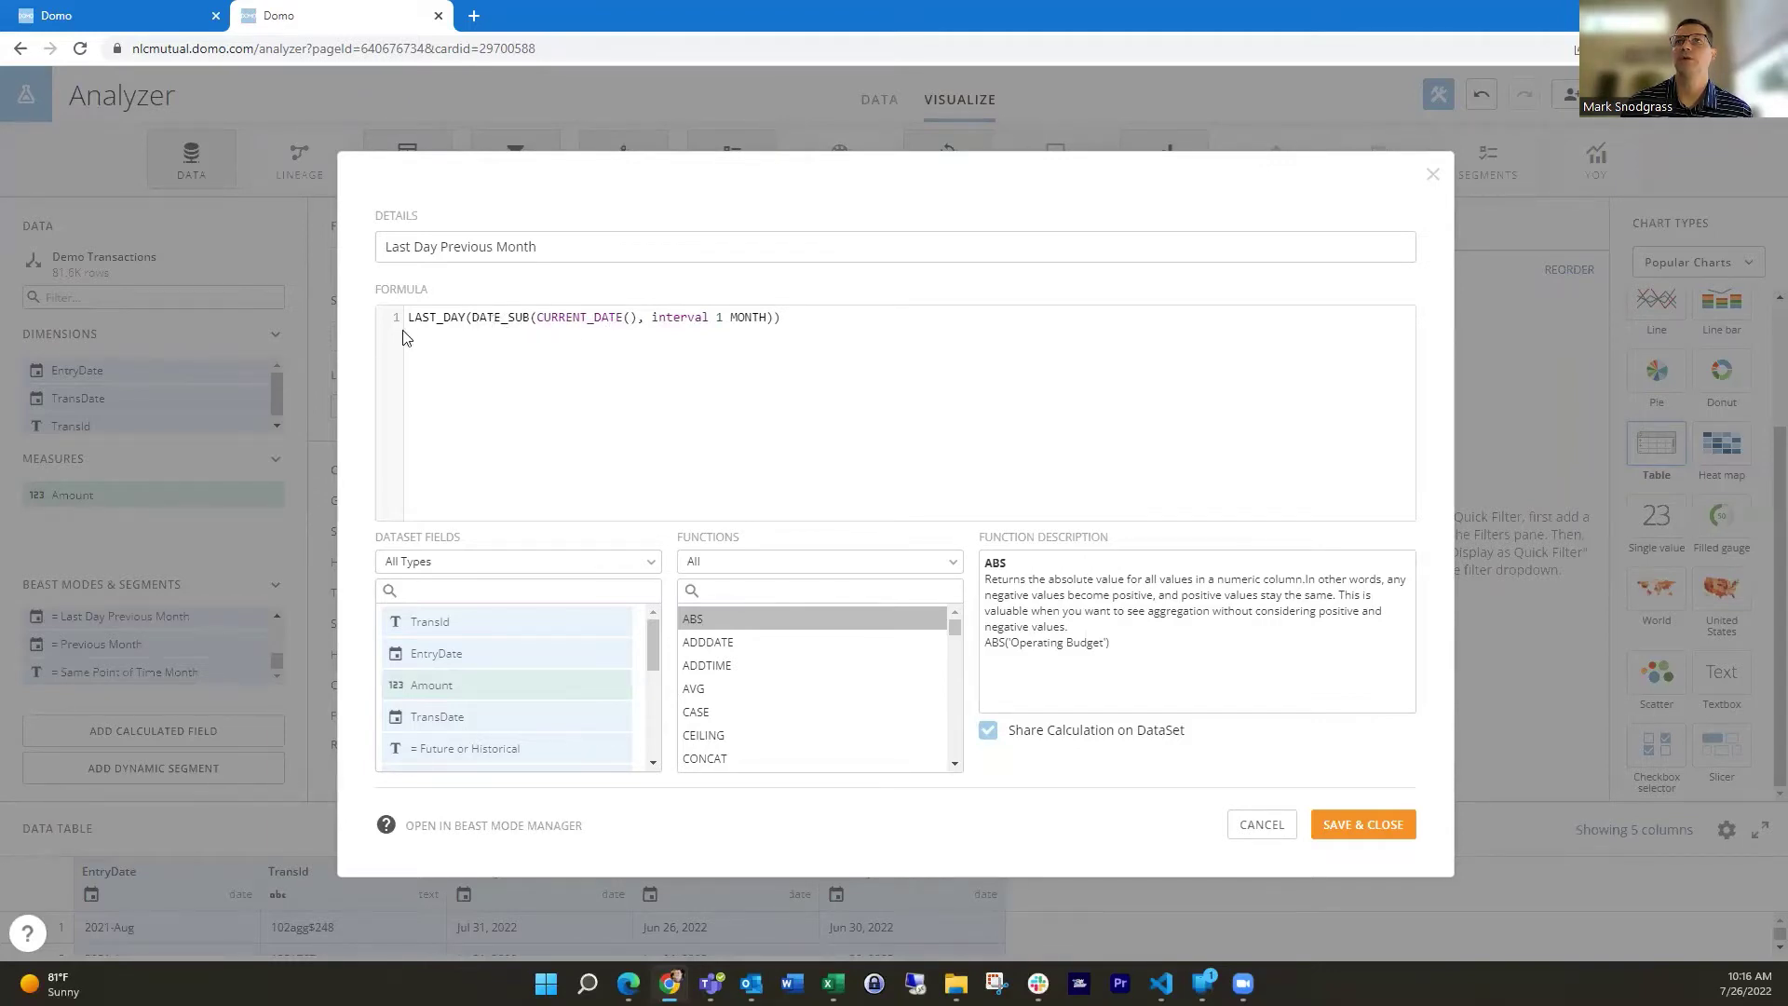
left_click(1260, 831)
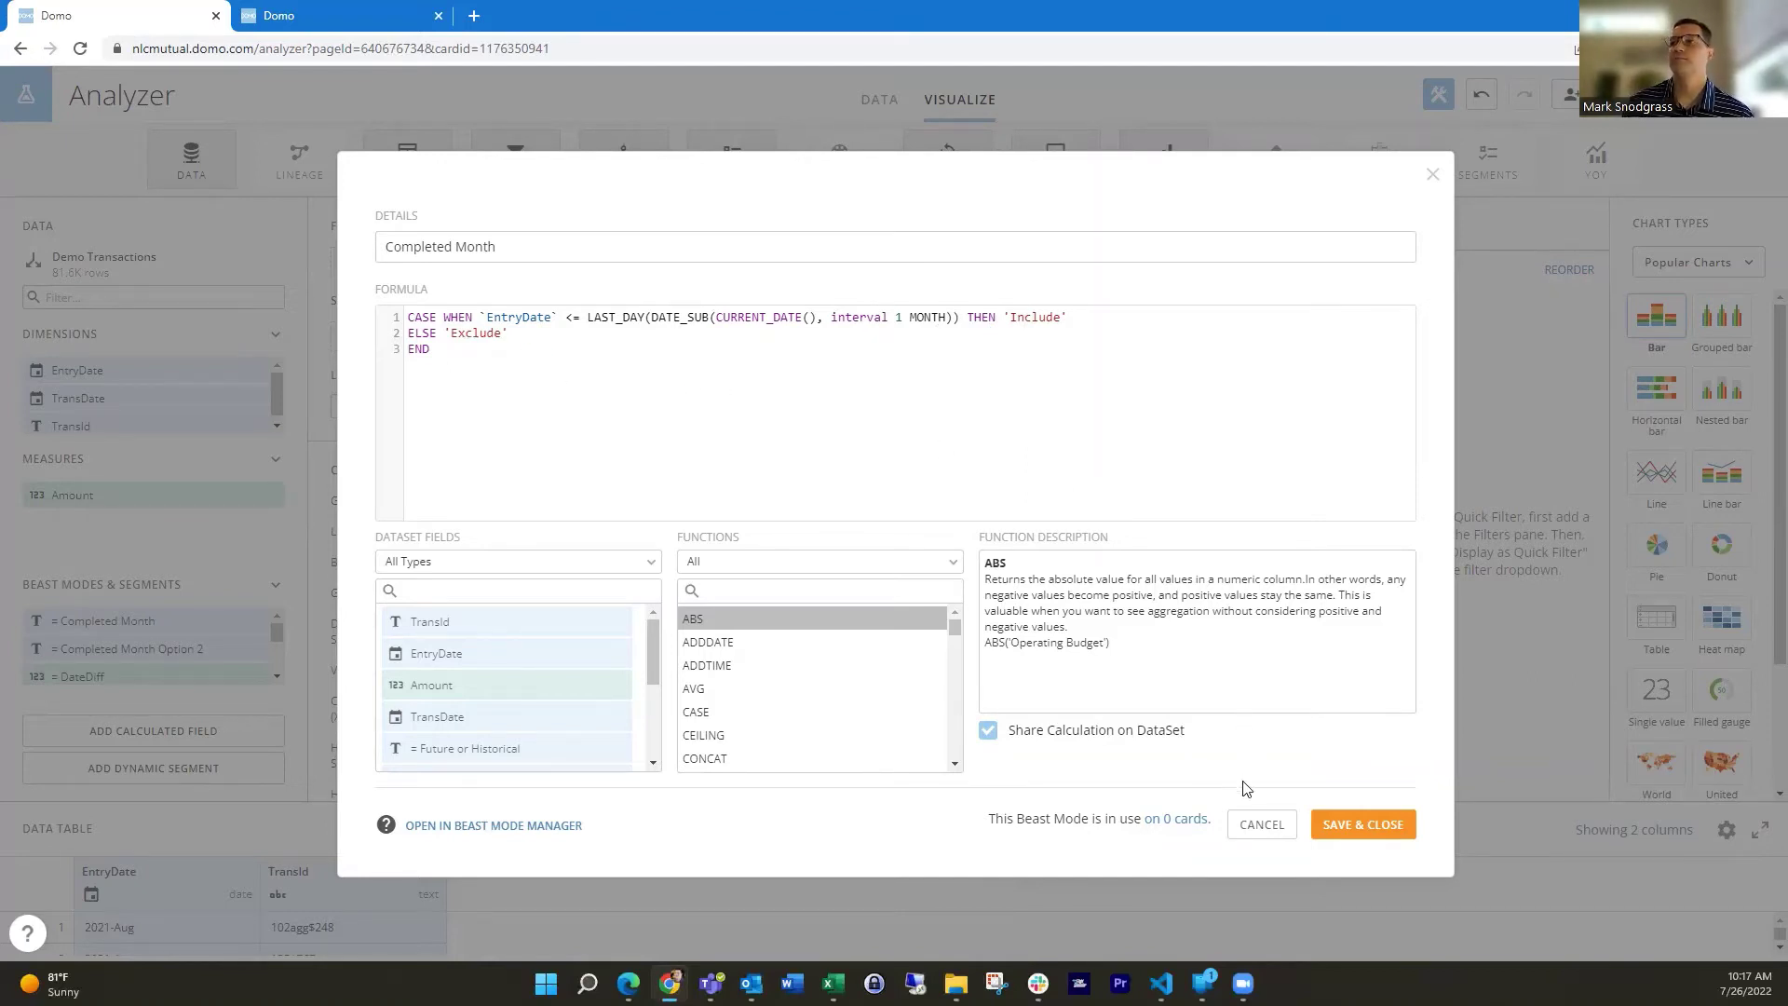
Step: Close Completed Month, then review the Completed Month Option 2 formula and close it unchanged
left_click(1252, 825)
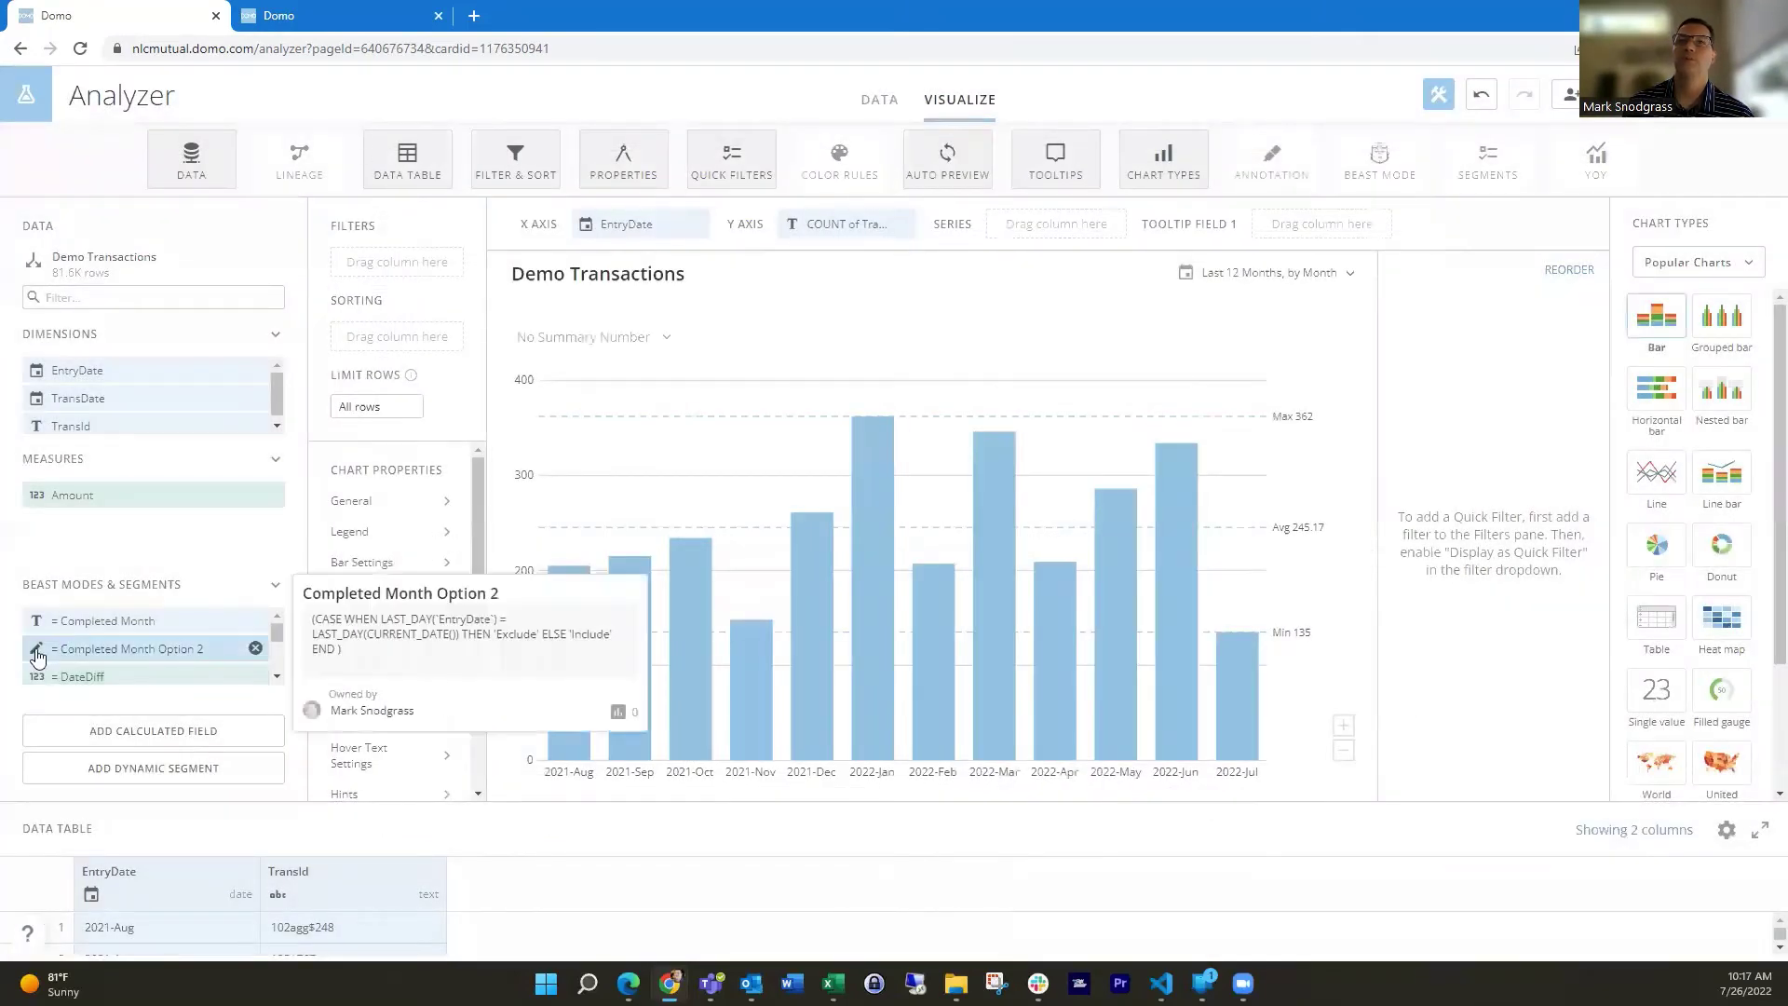
left_click(37, 652)
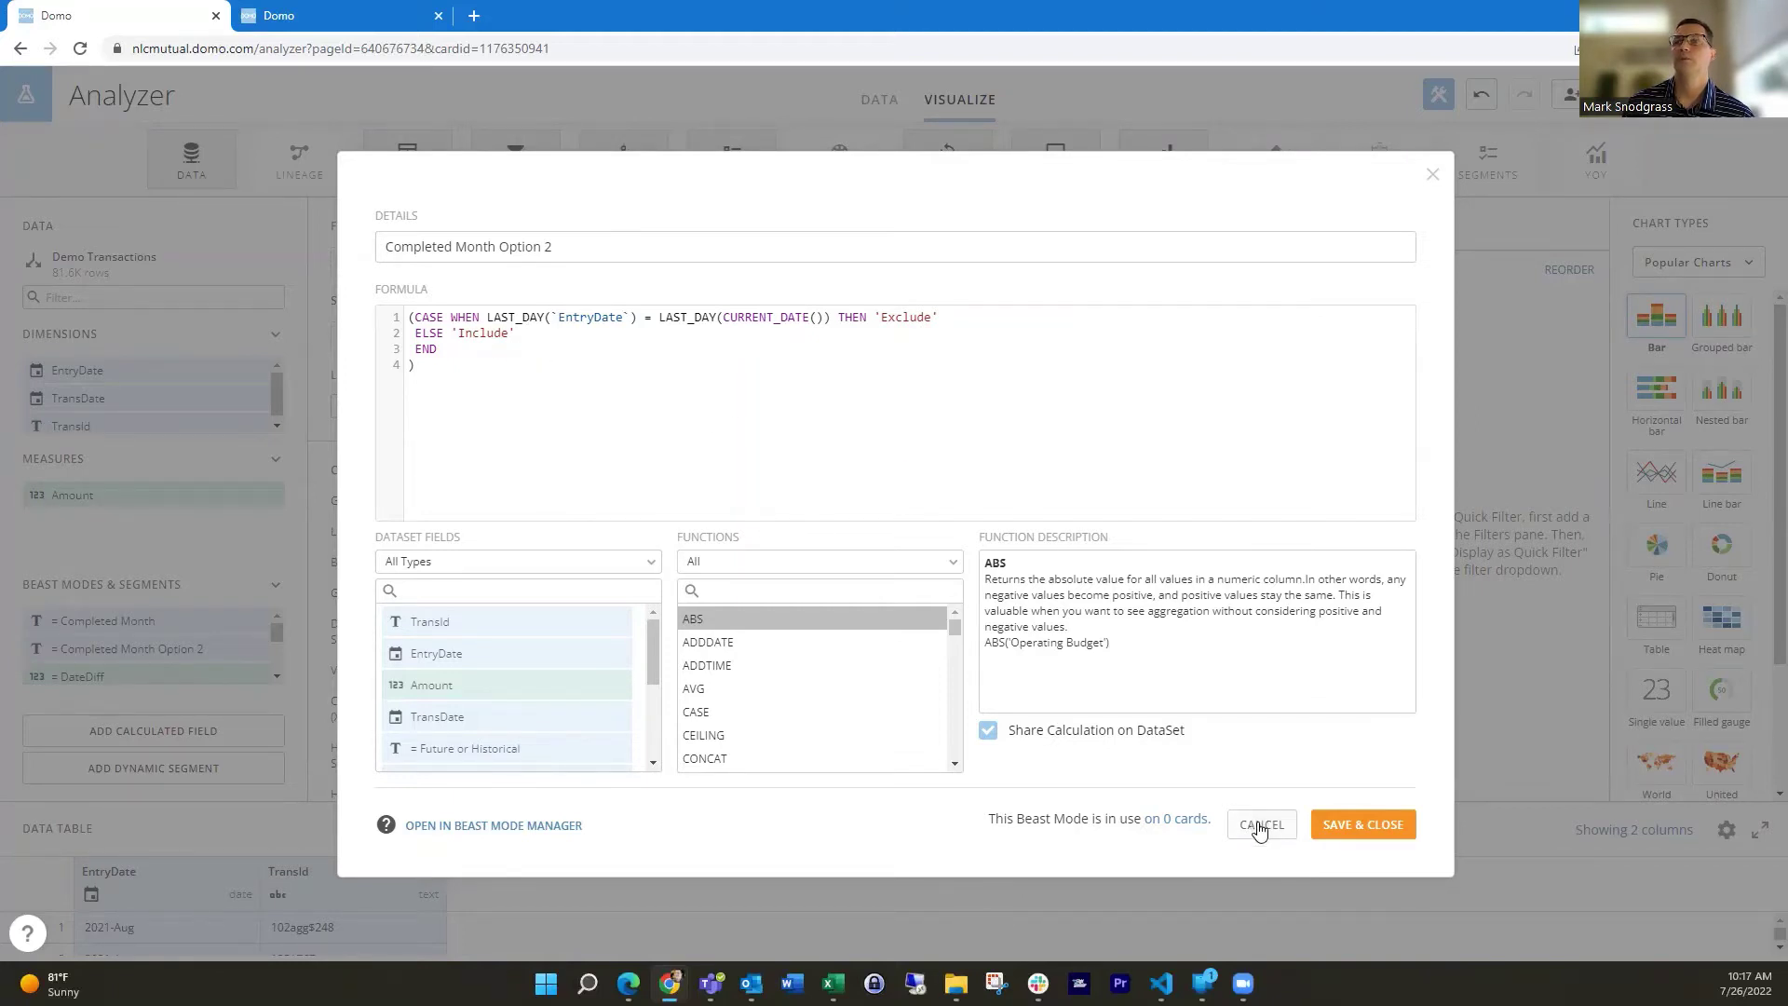
left_click(1259, 825)
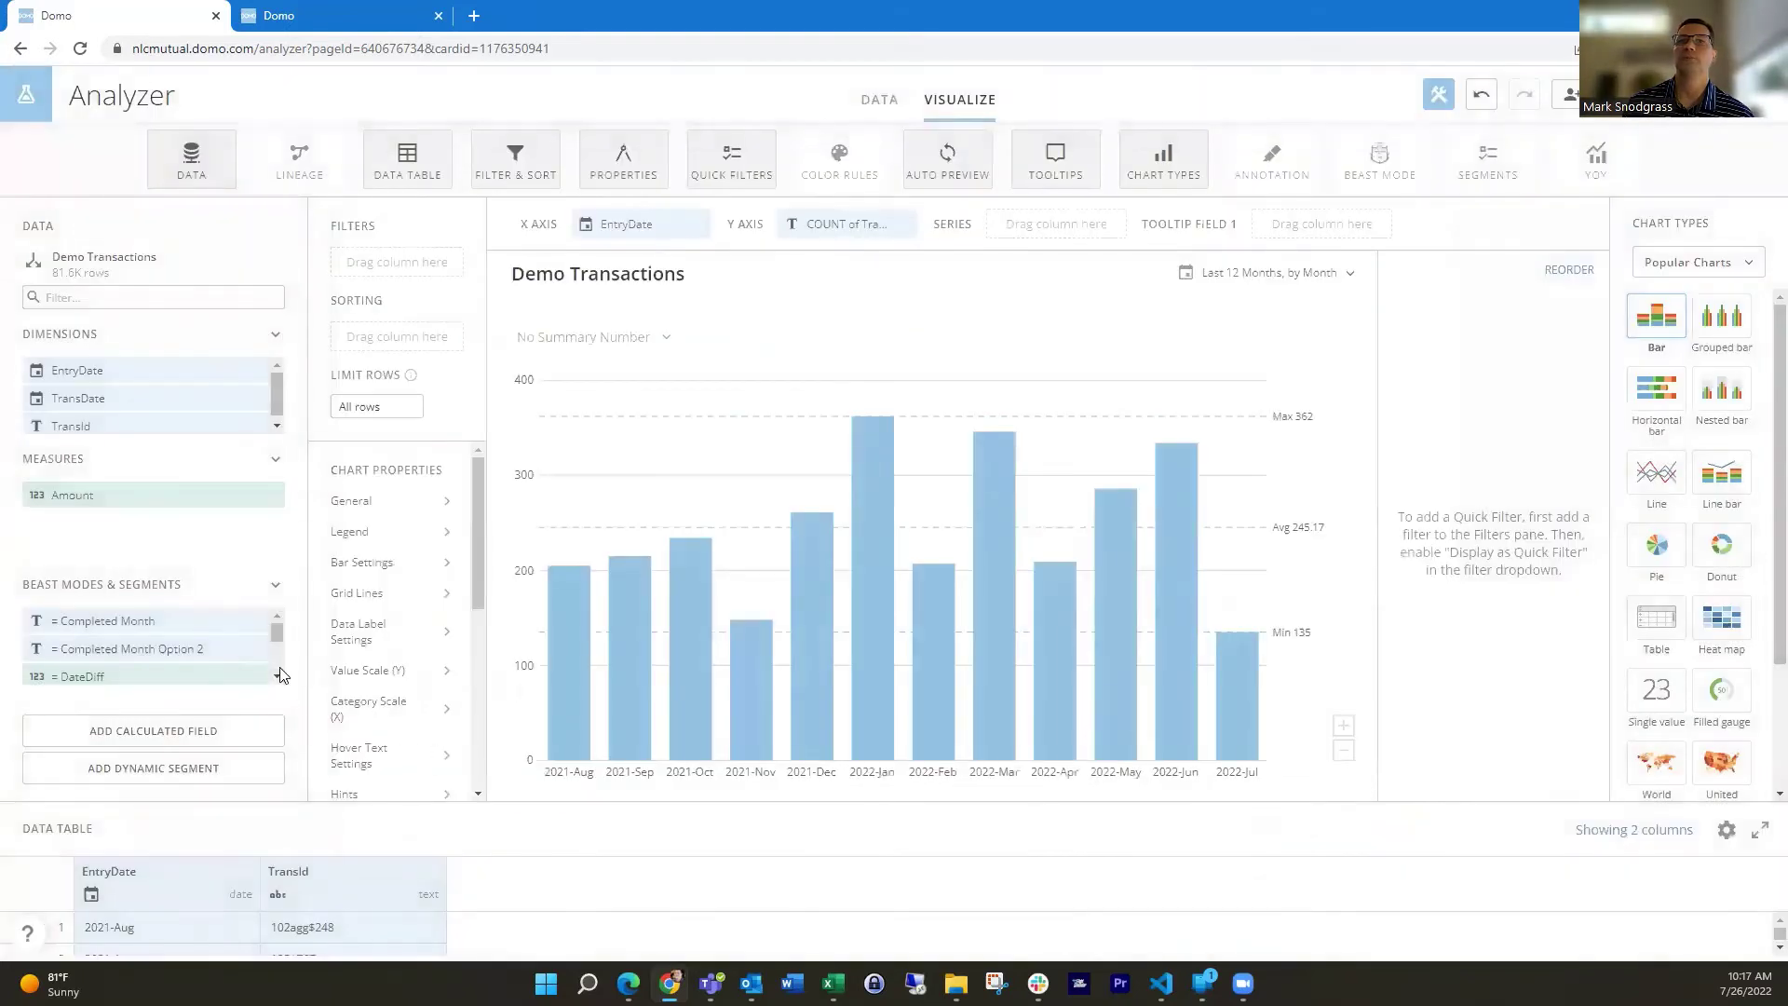
Step: Review the Future or Historical Beast Mode formula and close it unchanged
left_click(278, 679)
left_click(278, 679)
left_click(278, 679)
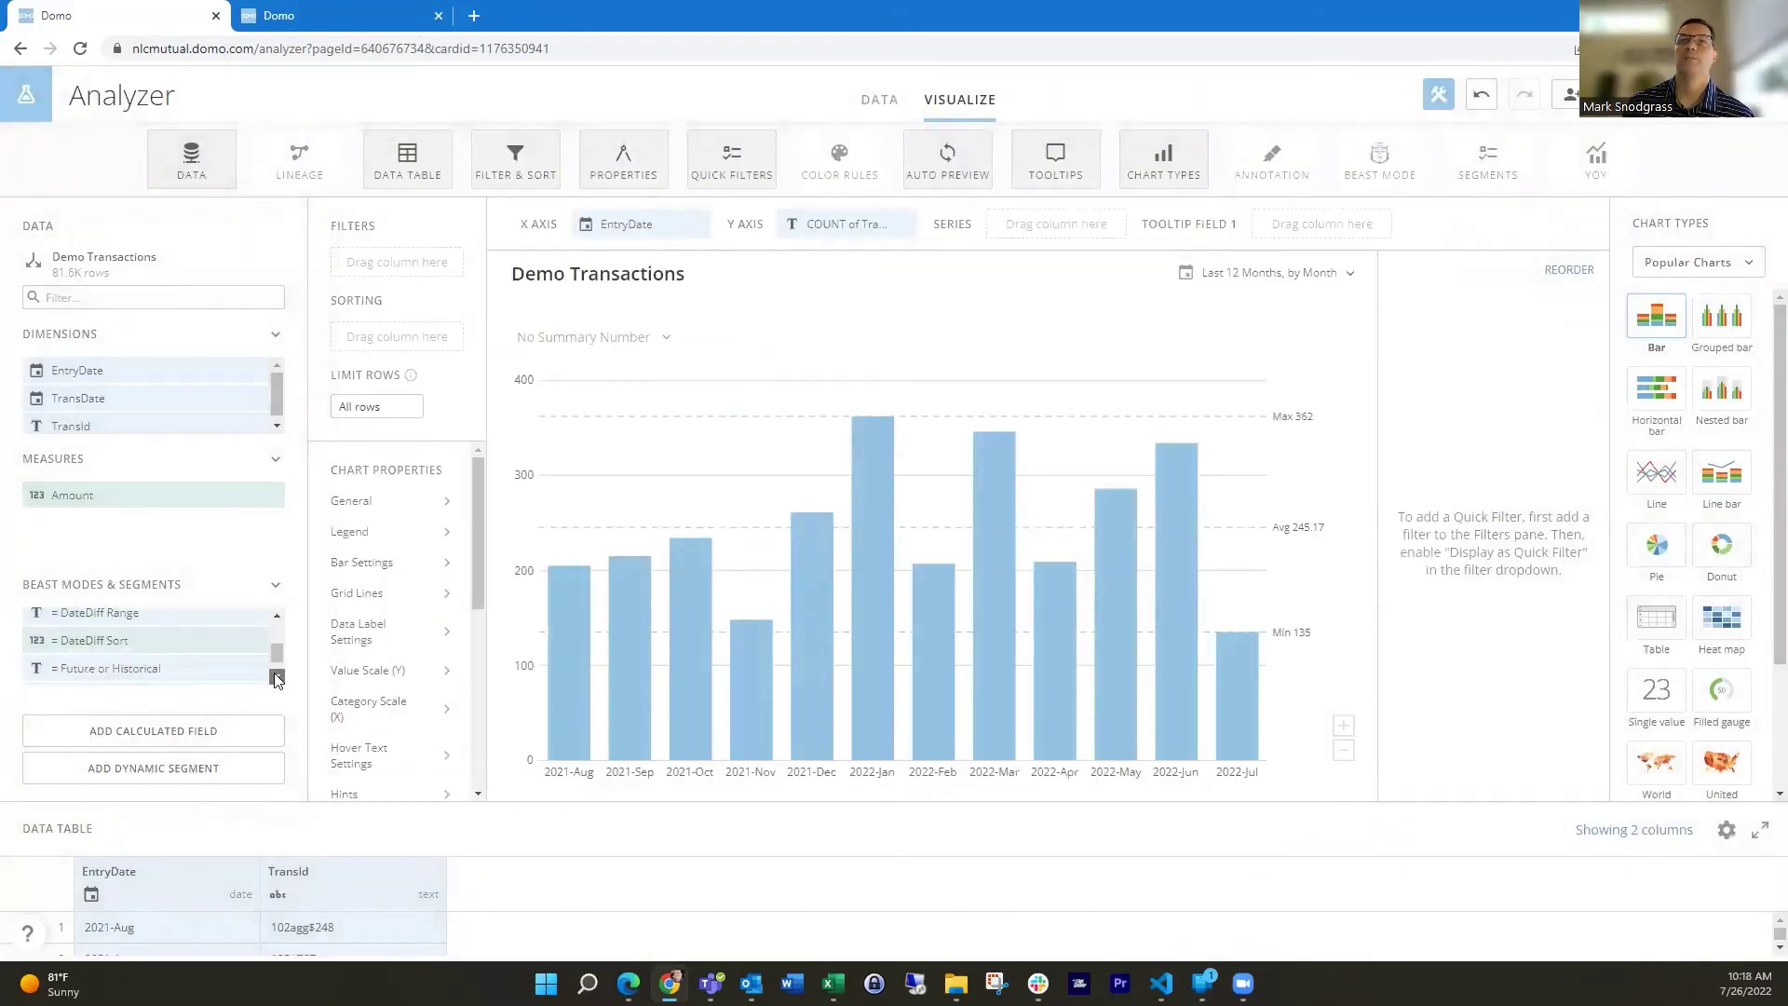
left_click(277, 679)
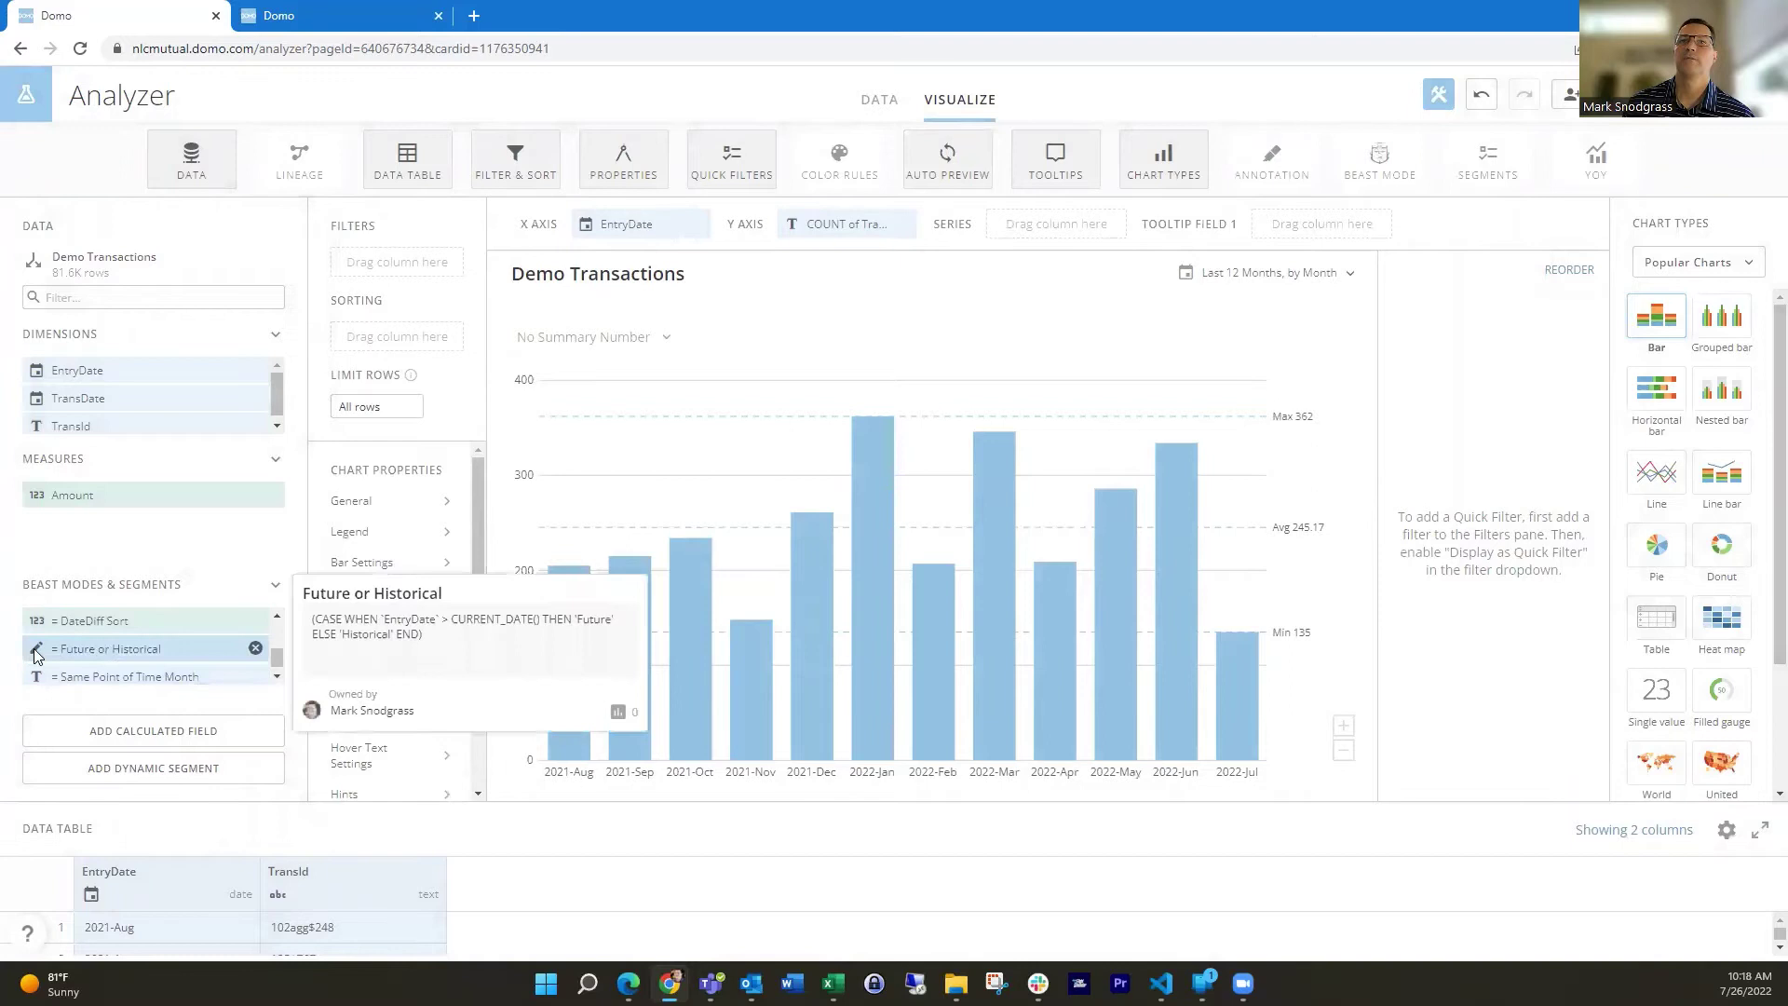
left_click(252, 649)
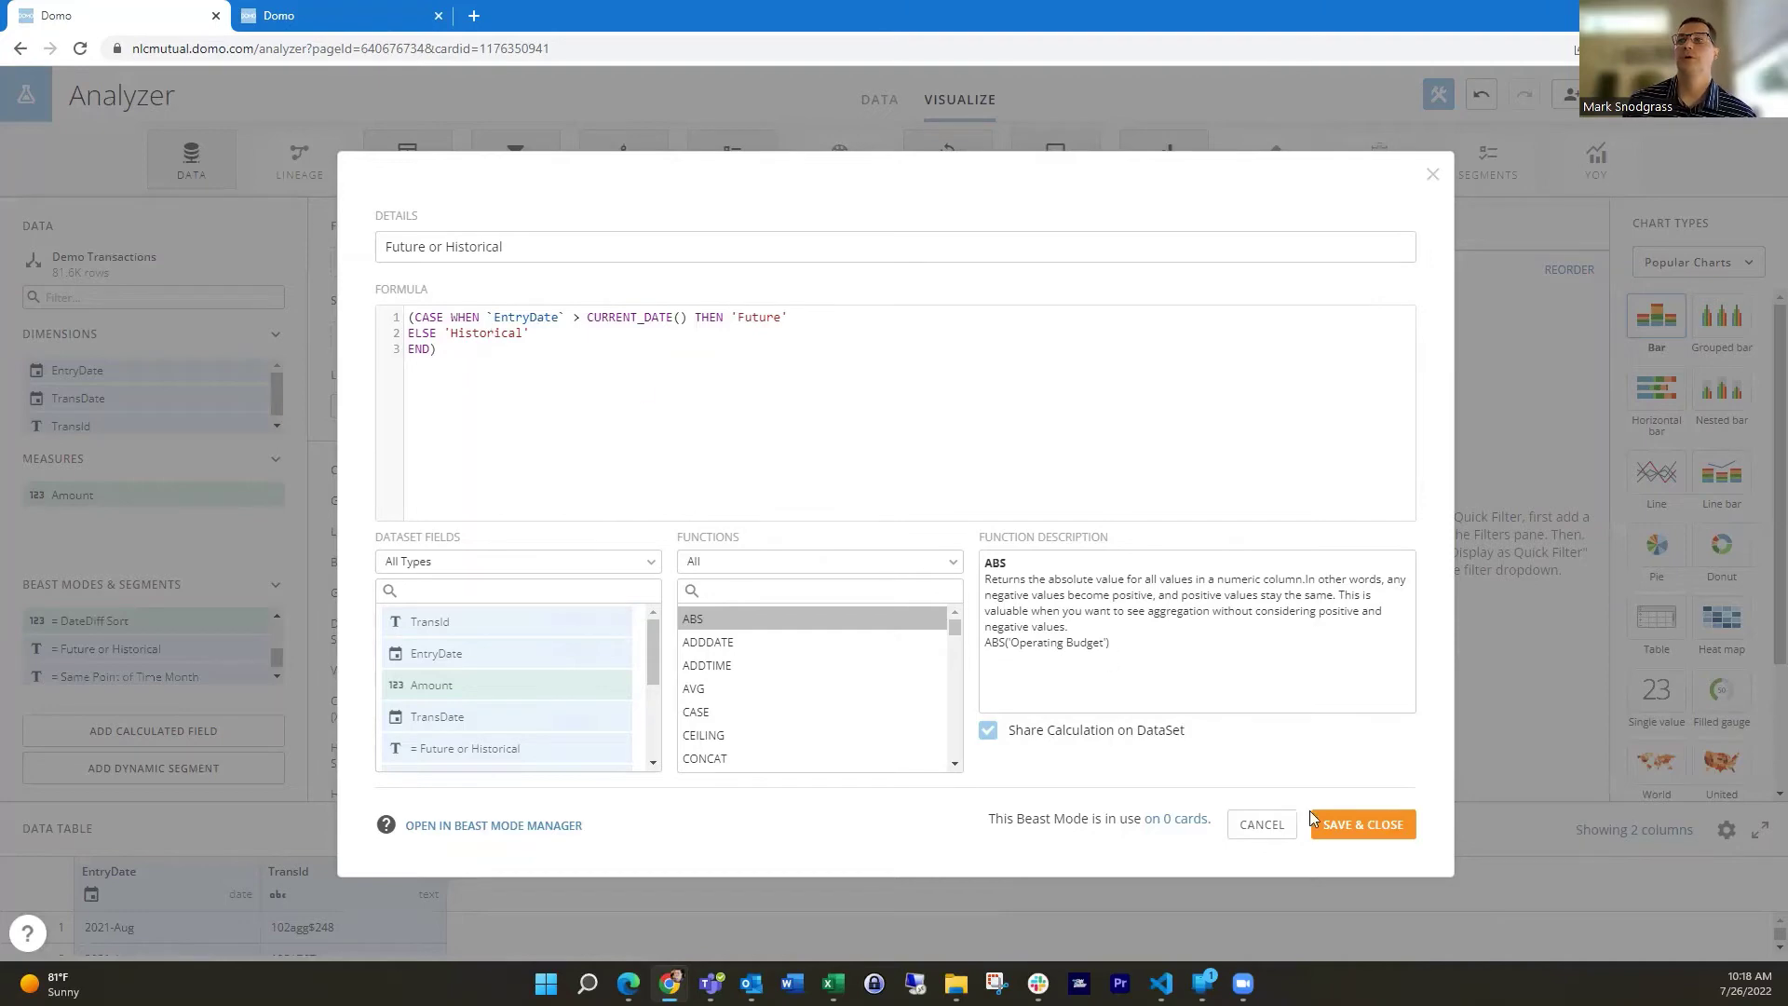
left_click(1260, 825)
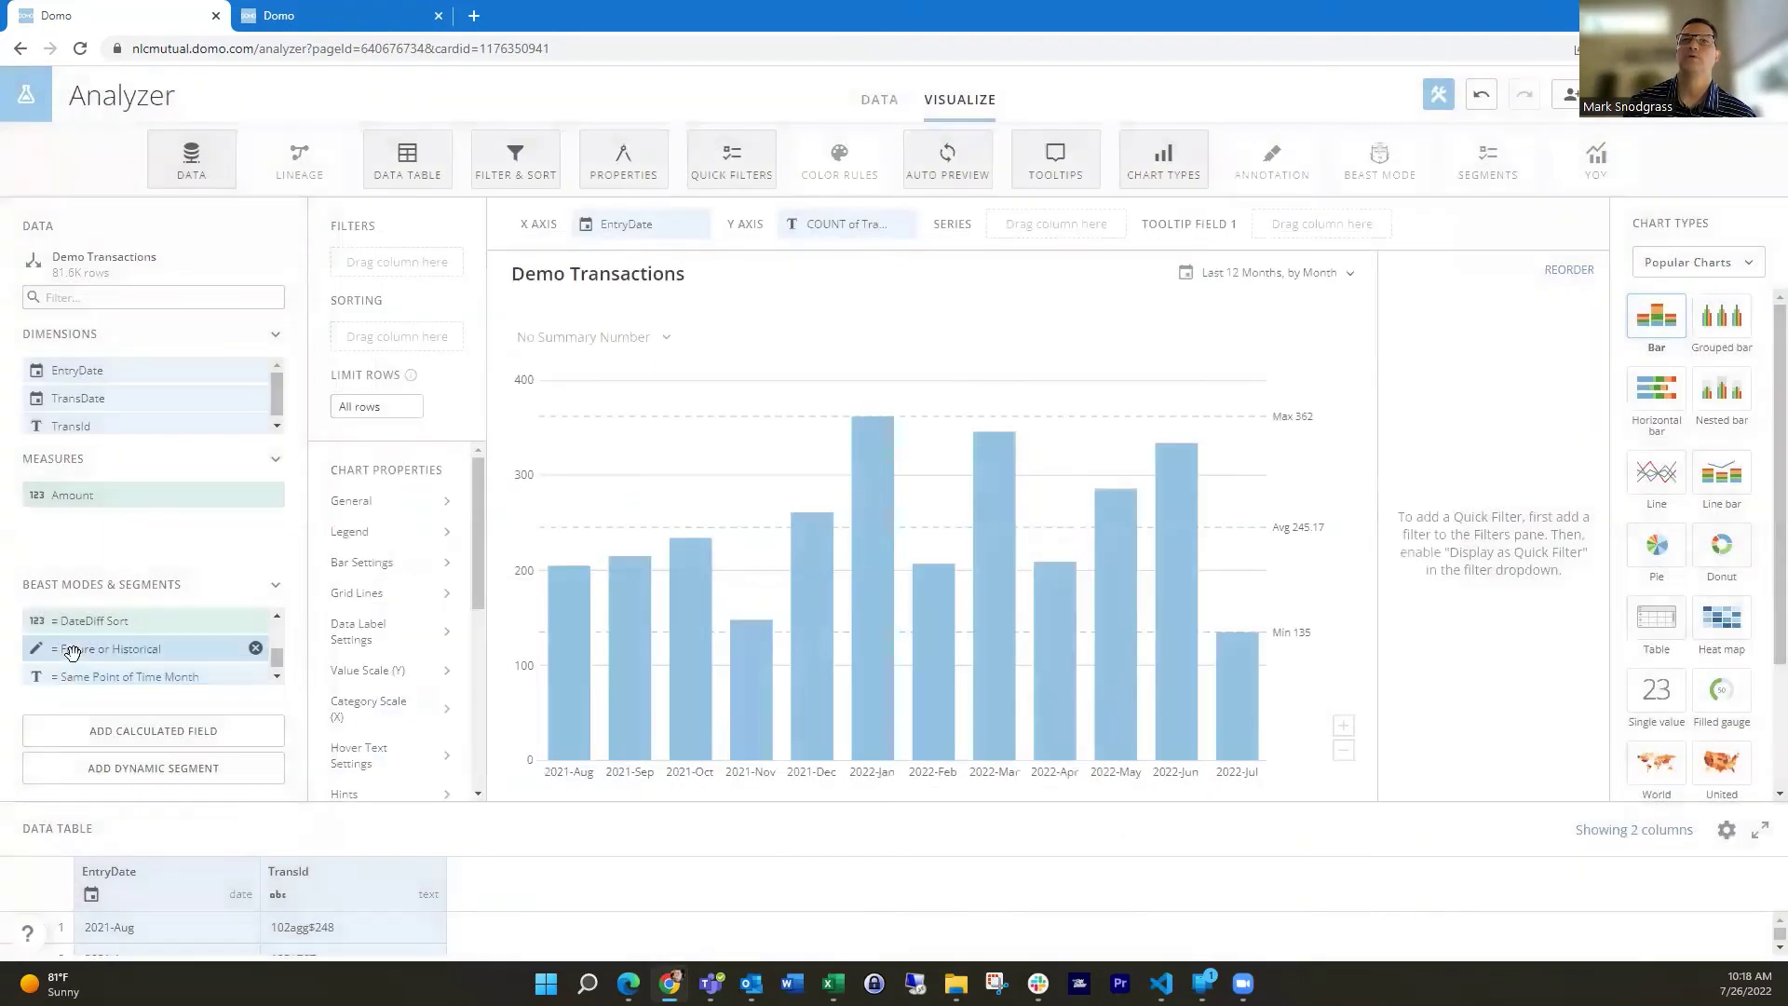
Step: Add Future or Historical to the chart filters, dismissing its Historical-only value list
left_click_drag(70, 649, 384, 264)
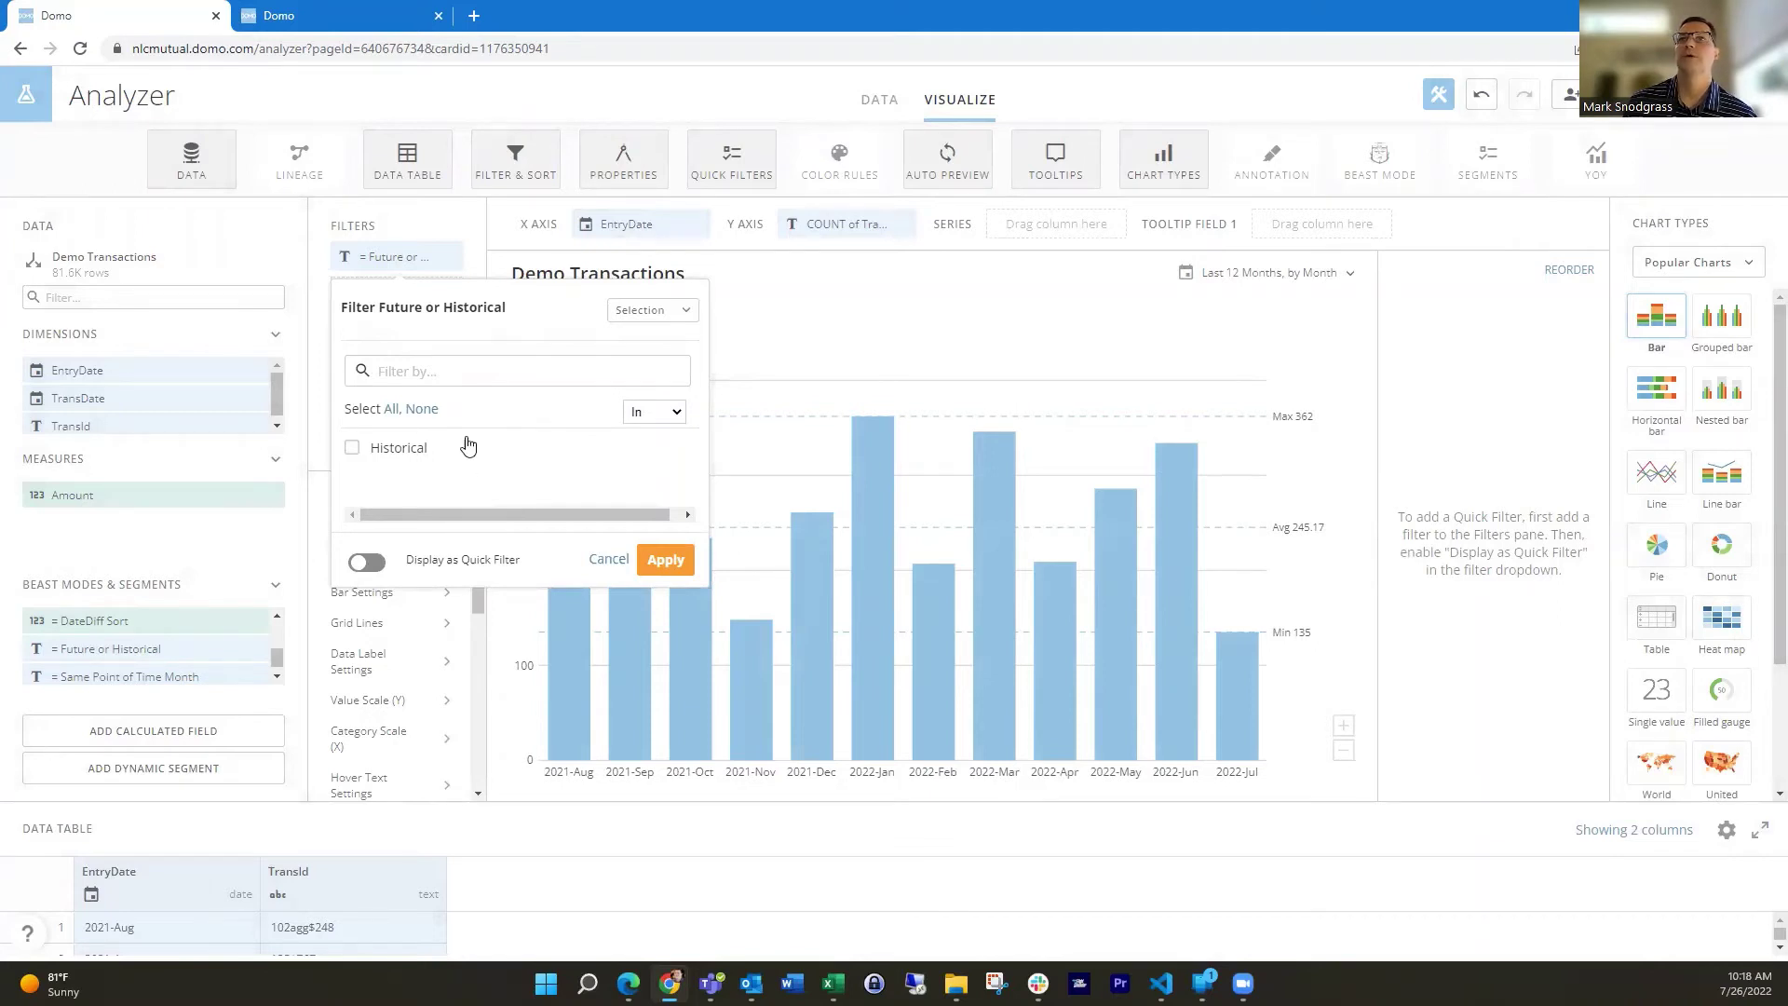
left_click(607, 559)
left_click(276, 618)
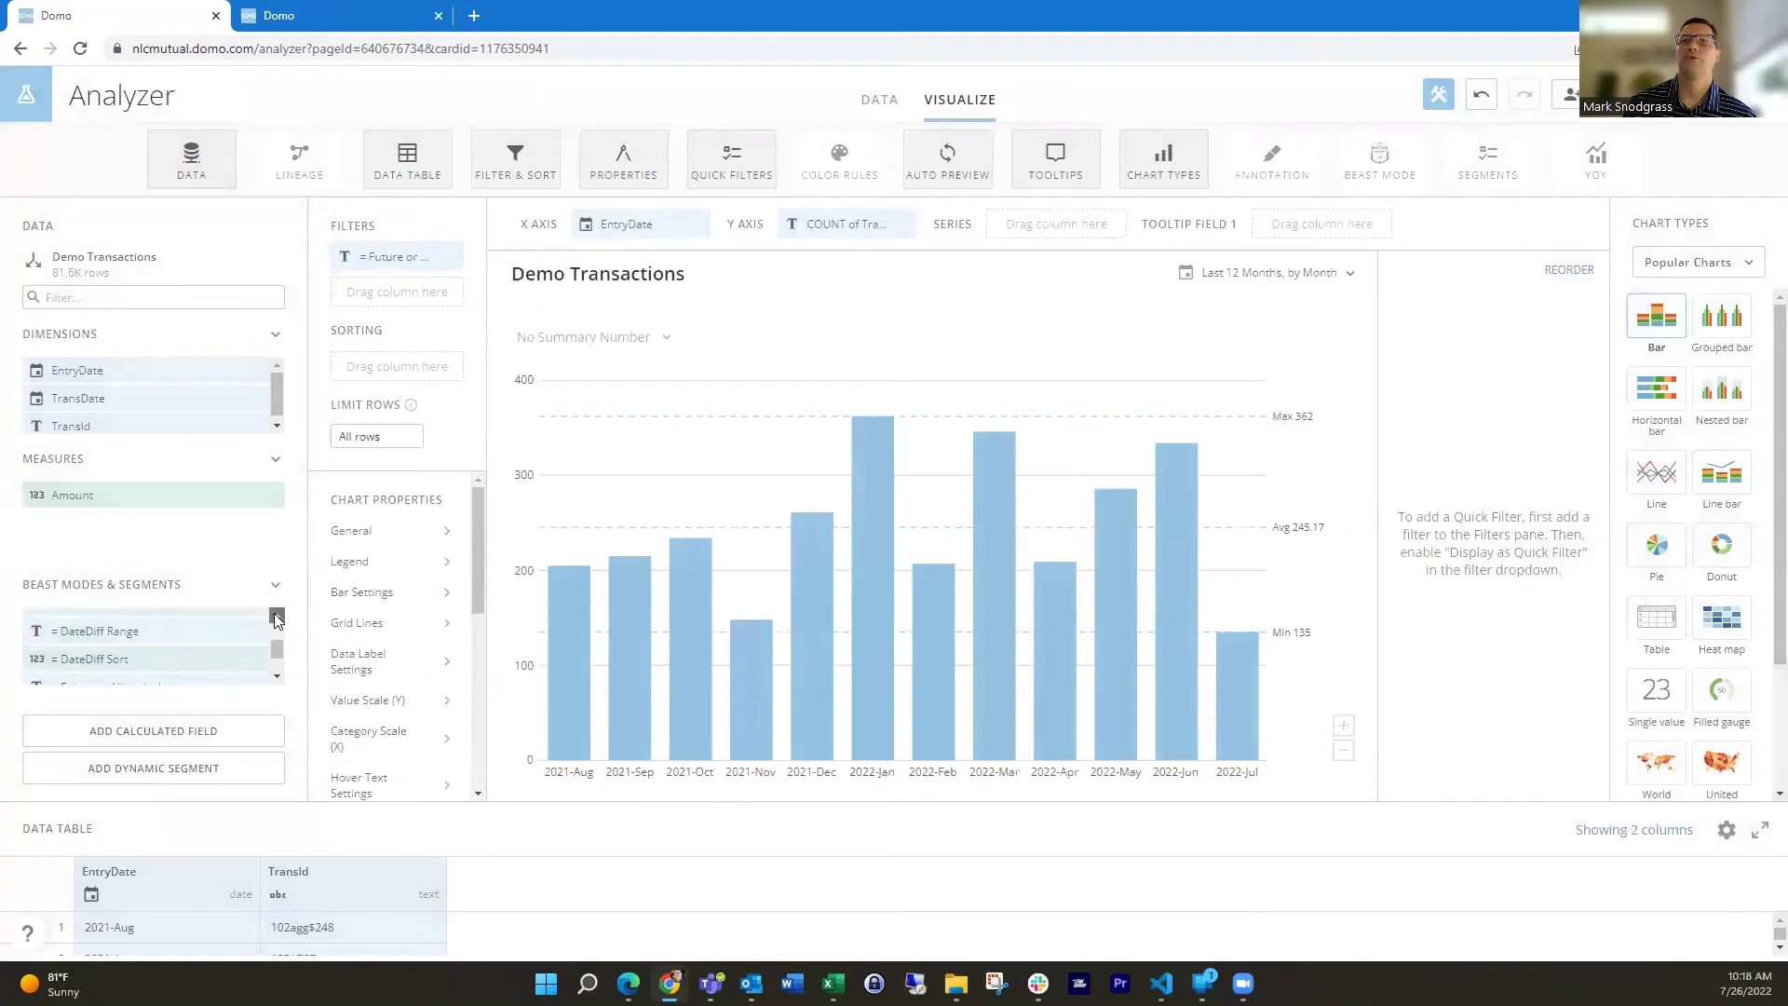
left_click(276, 618)
left_click(277, 617)
left_click(276, 618)
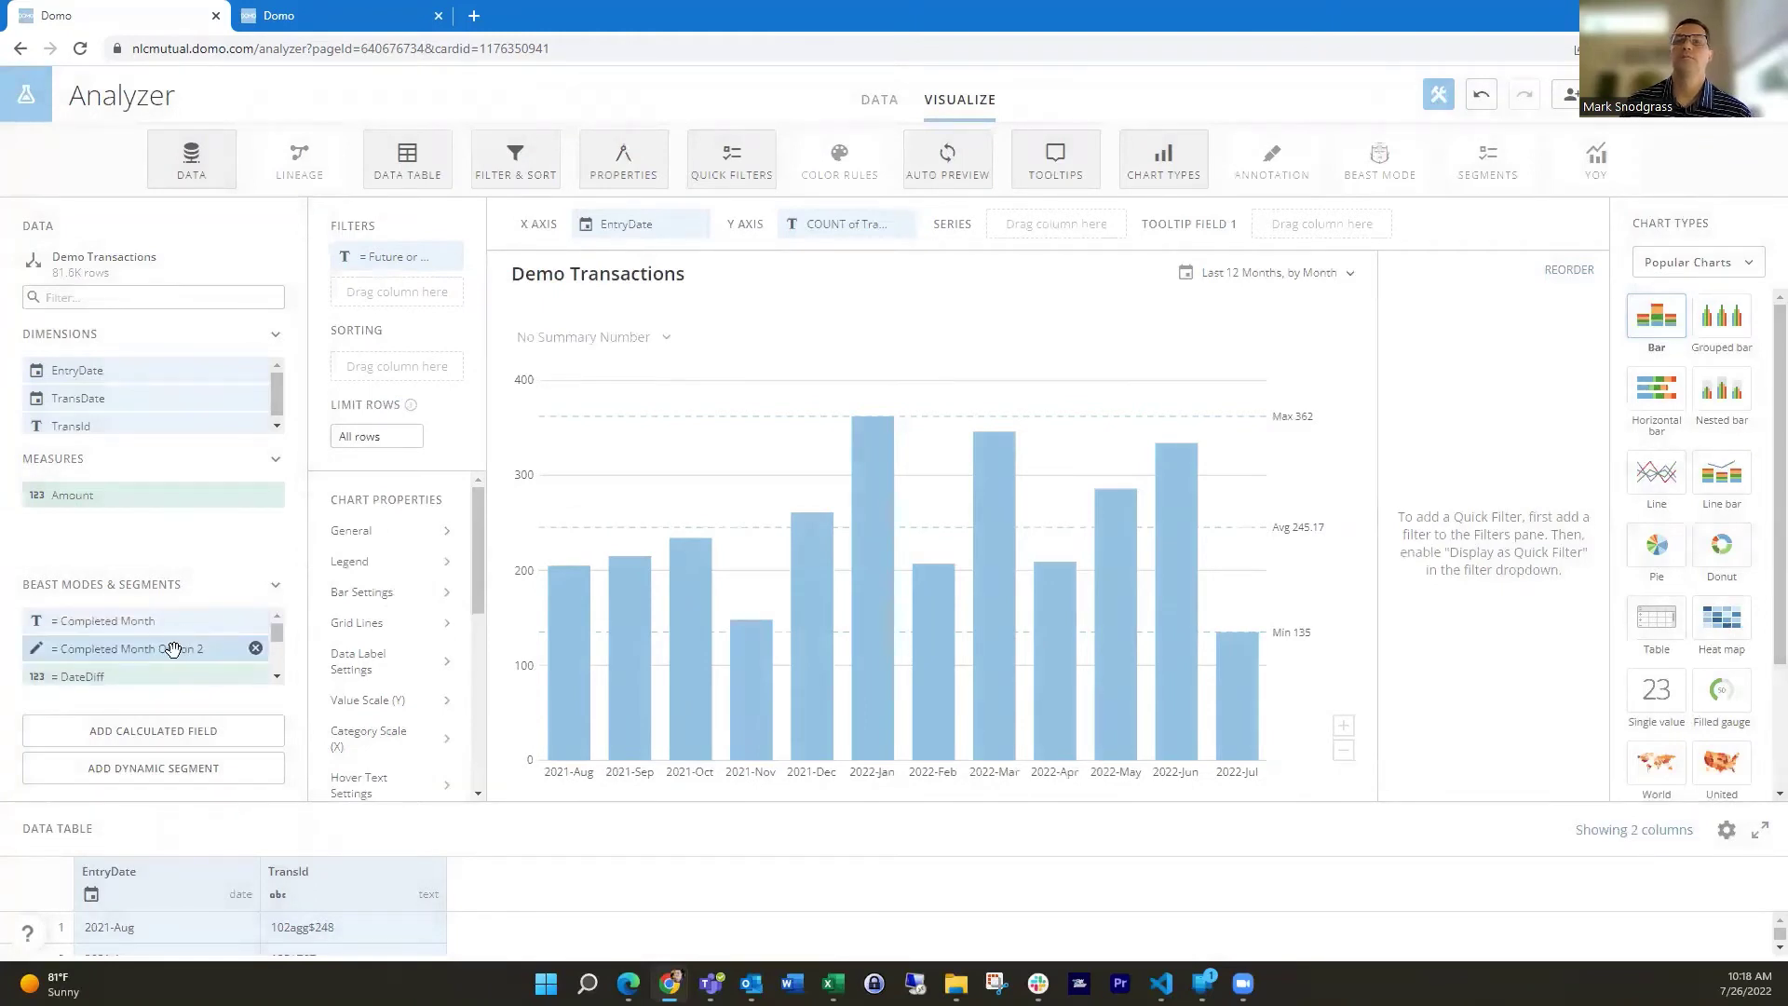
mouse_move(173, 649)
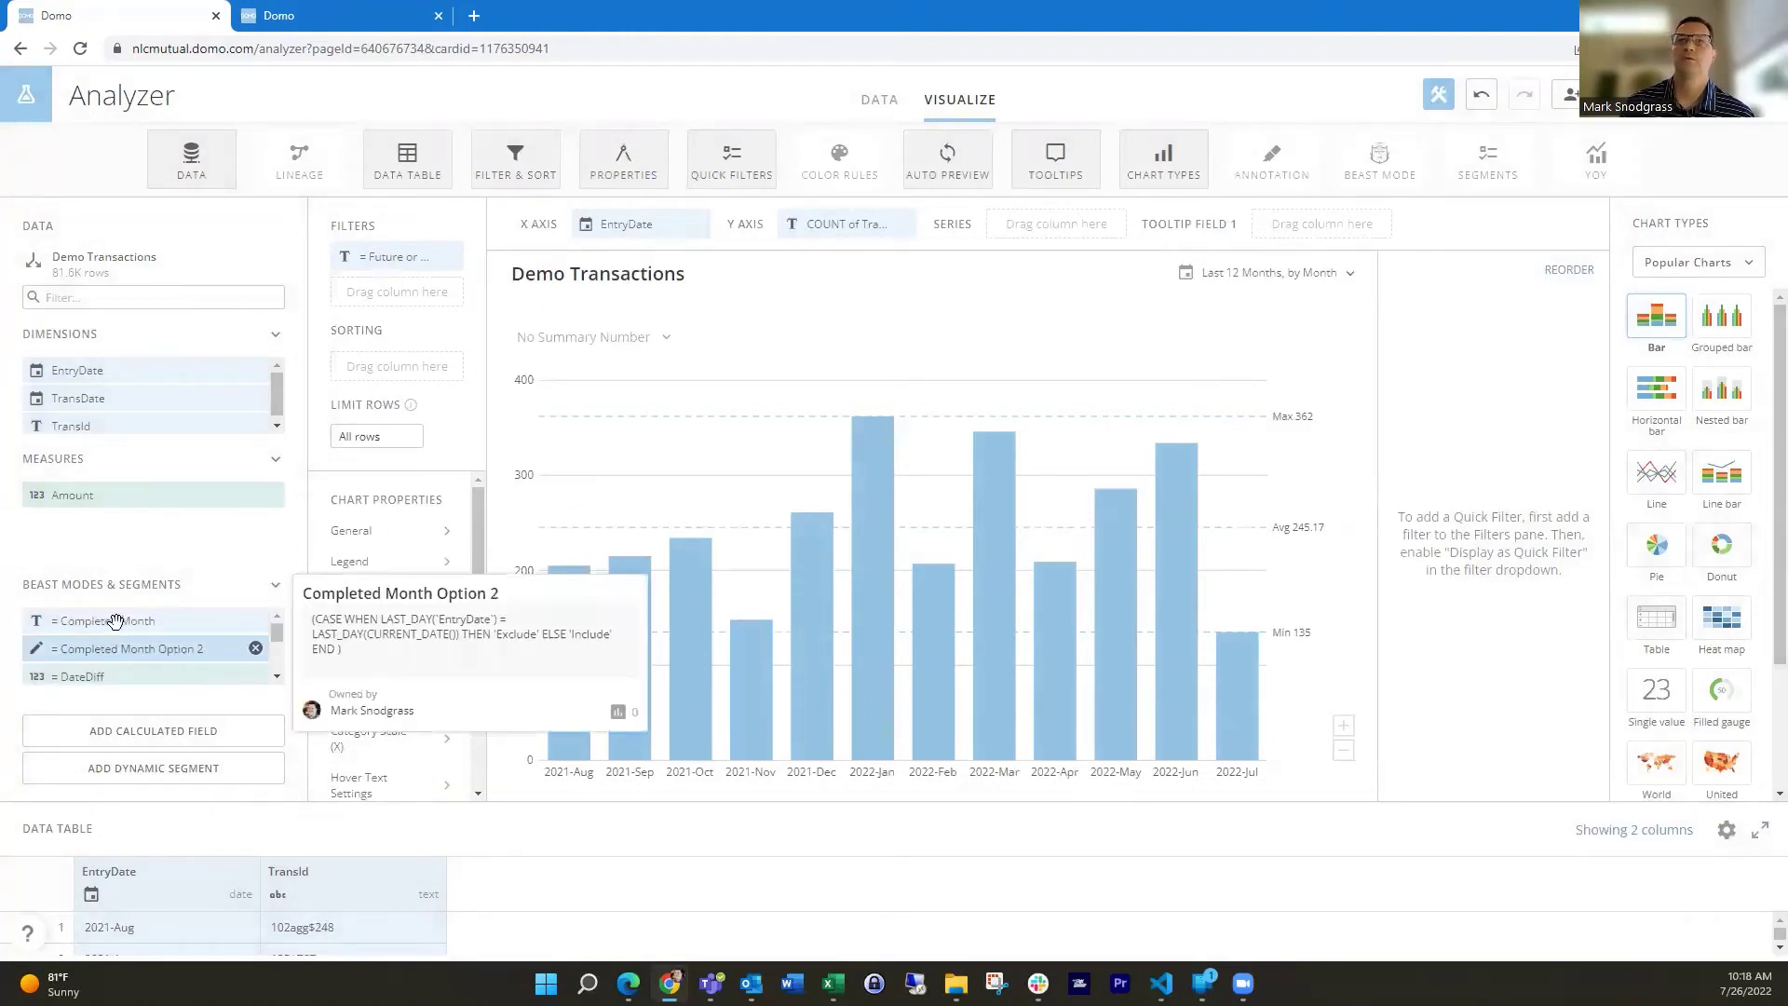
mouse_move(115, 621)
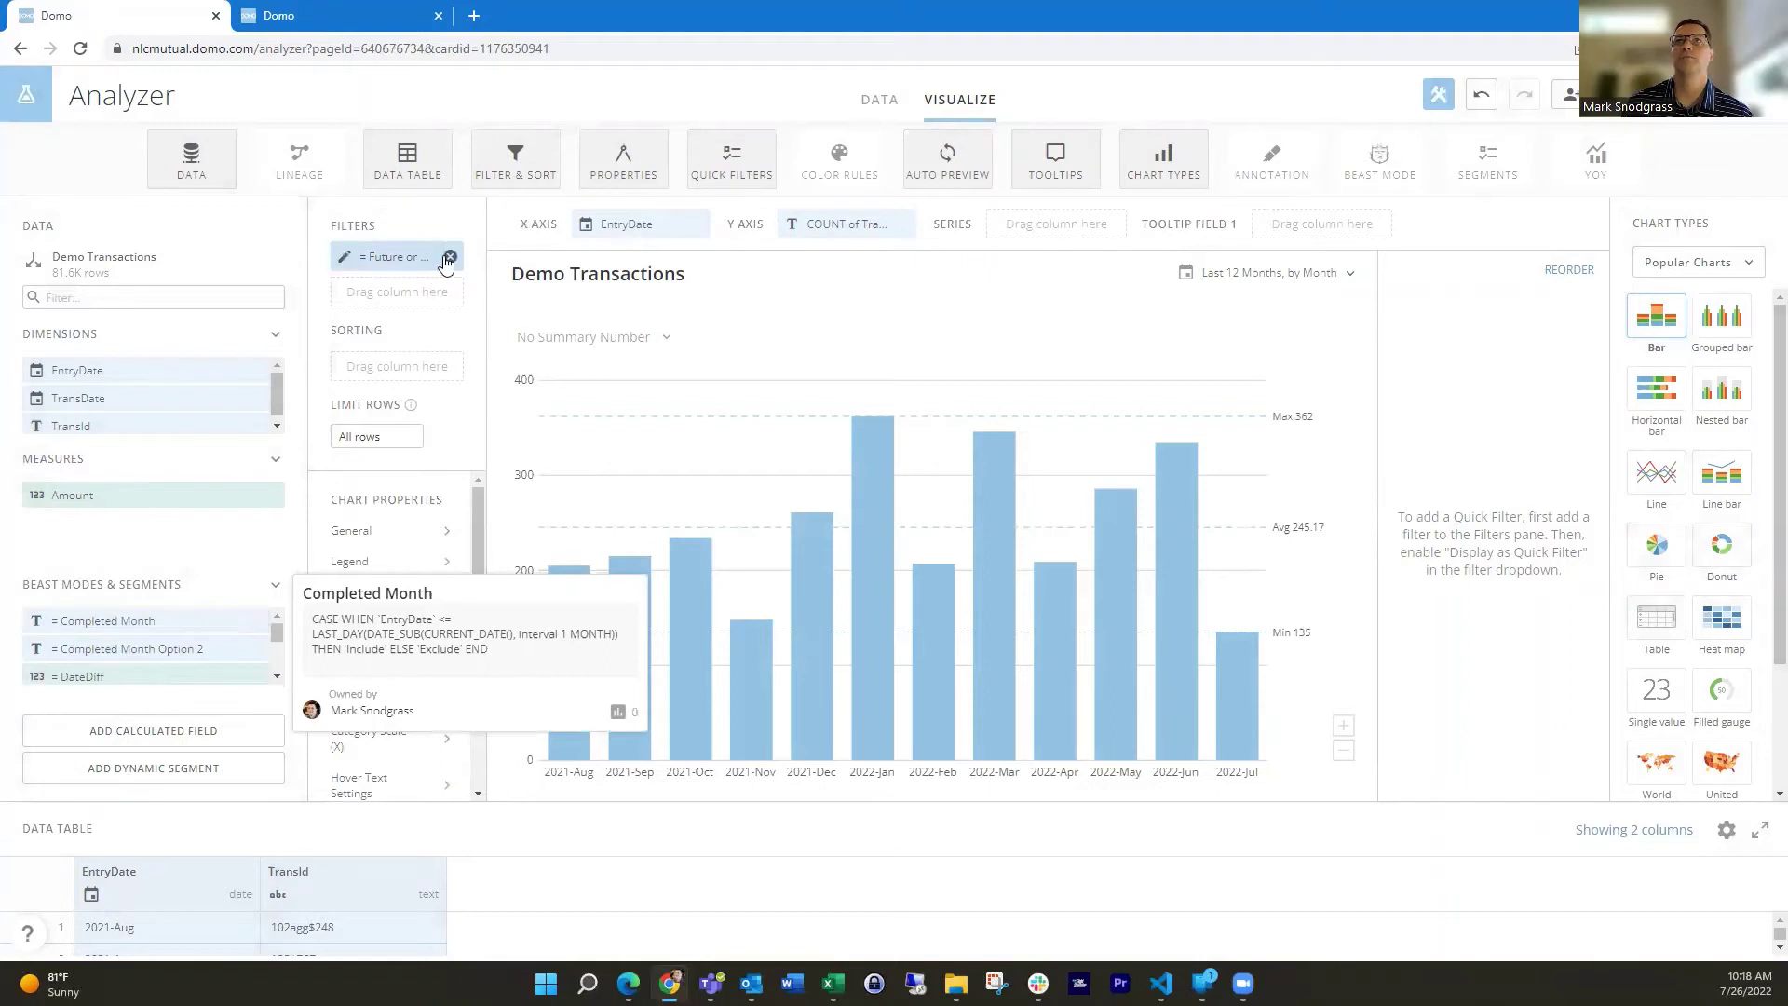
Step: Remove the Future or Historical filter so all months 2021-Aug to 2022-Jul show unfiltered
left_click(450, 258)
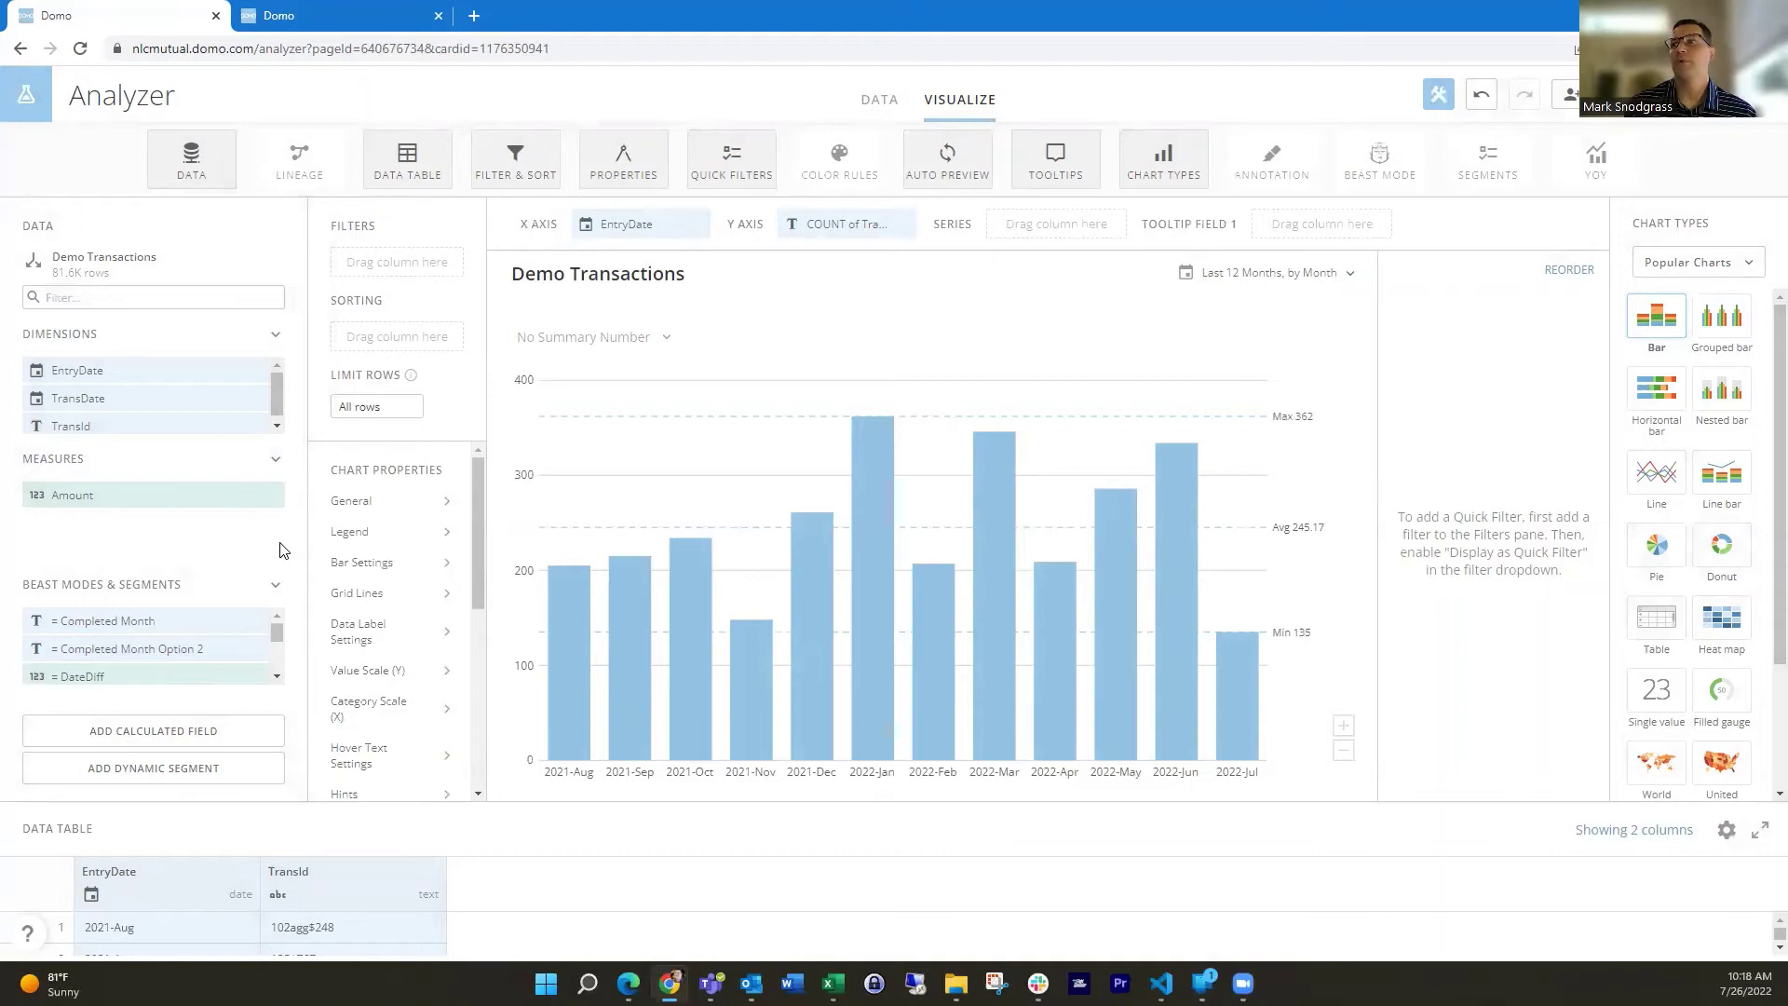
mouse_move(1275, 733)
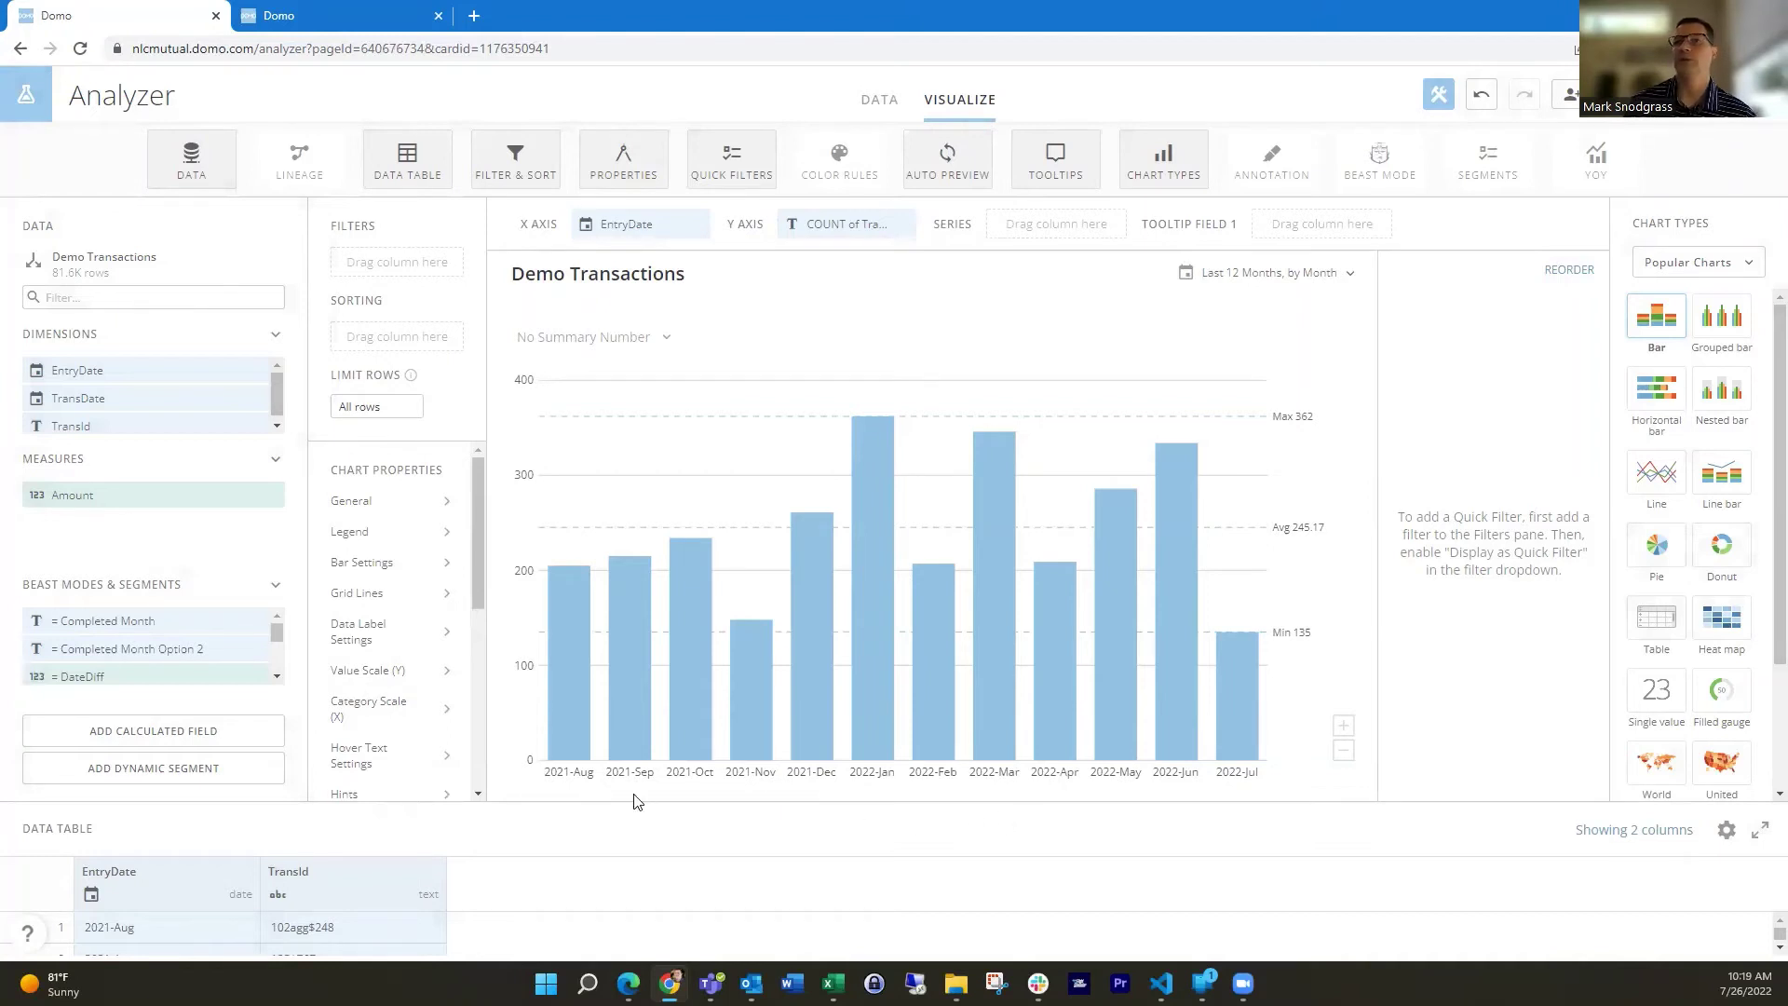
left_click(276, 677)
left_click(273, 679)
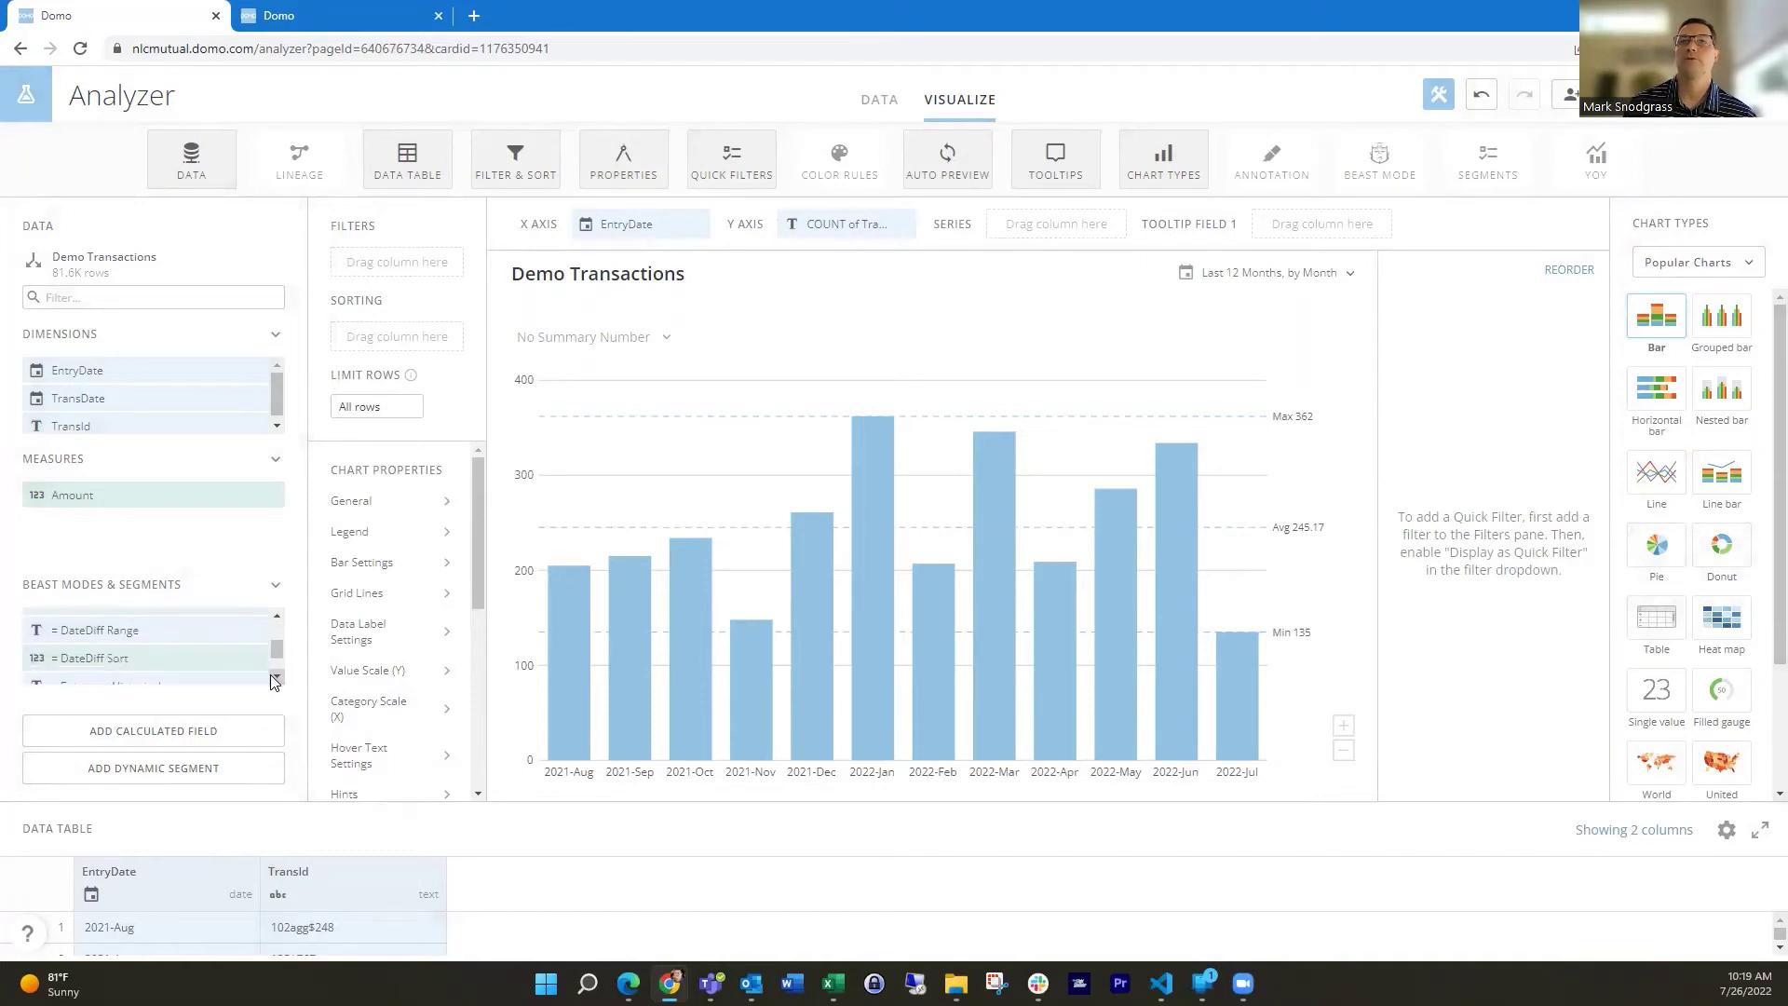
left_click(273, 677)
left_click(274, 677)
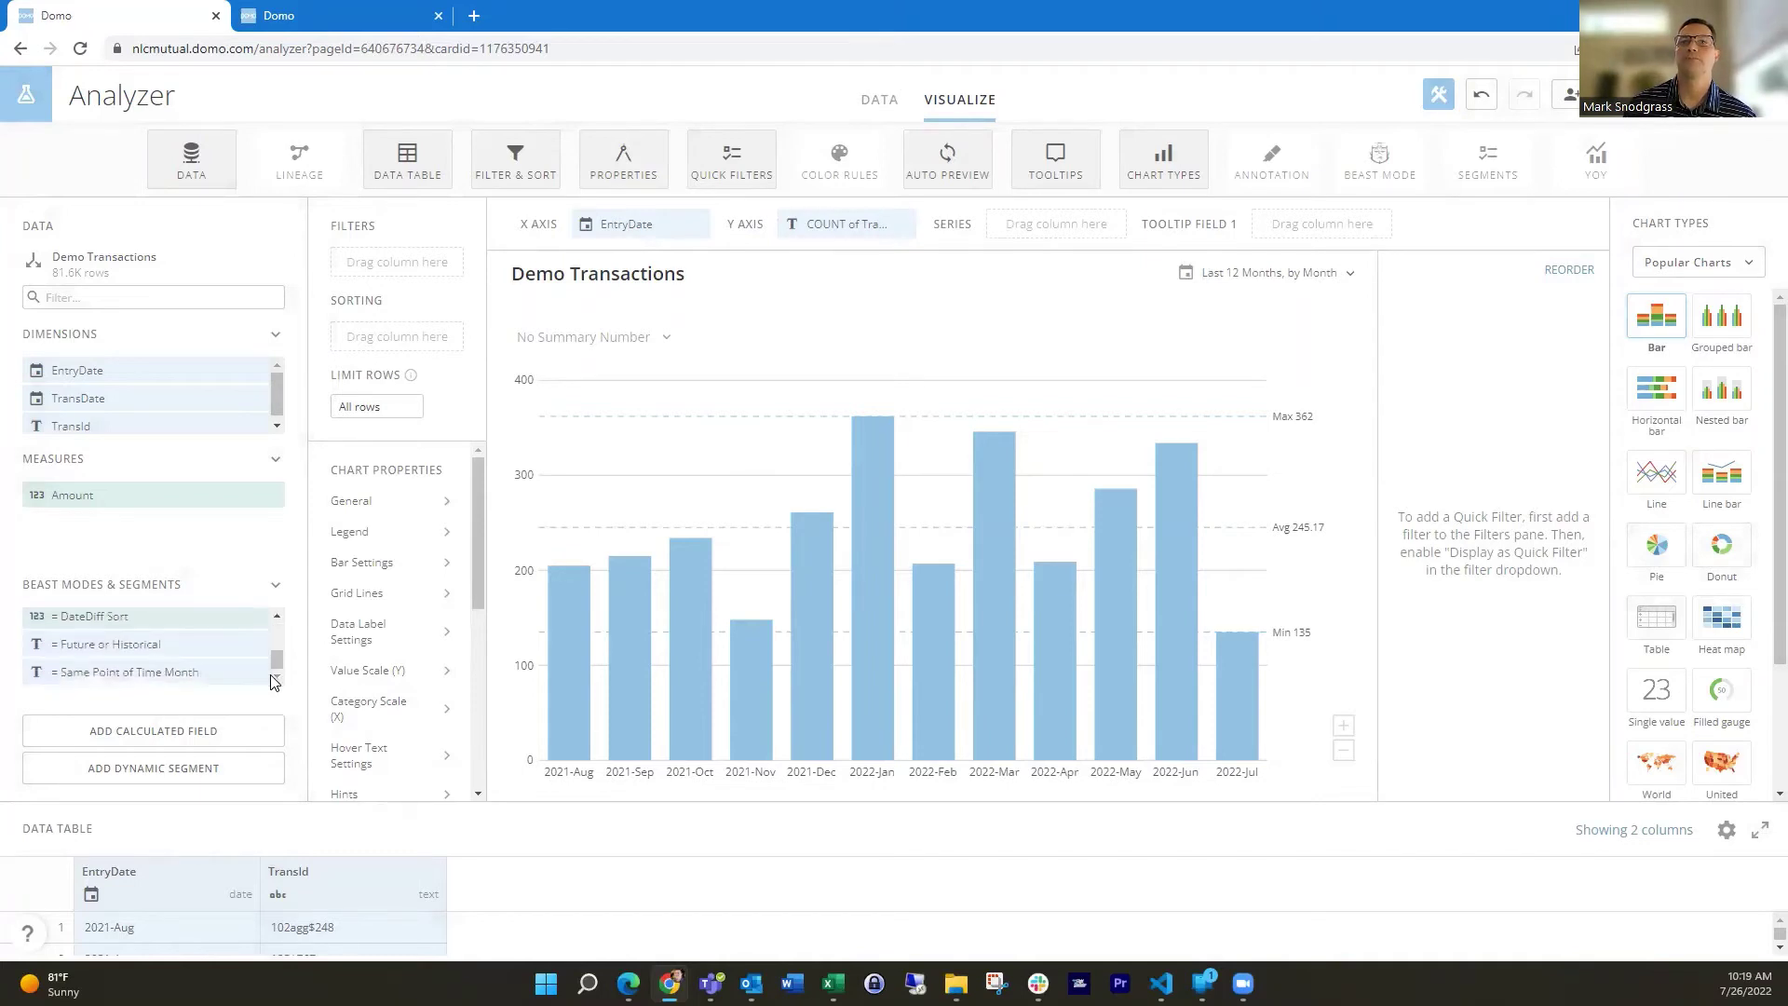
left_click(32, 671)
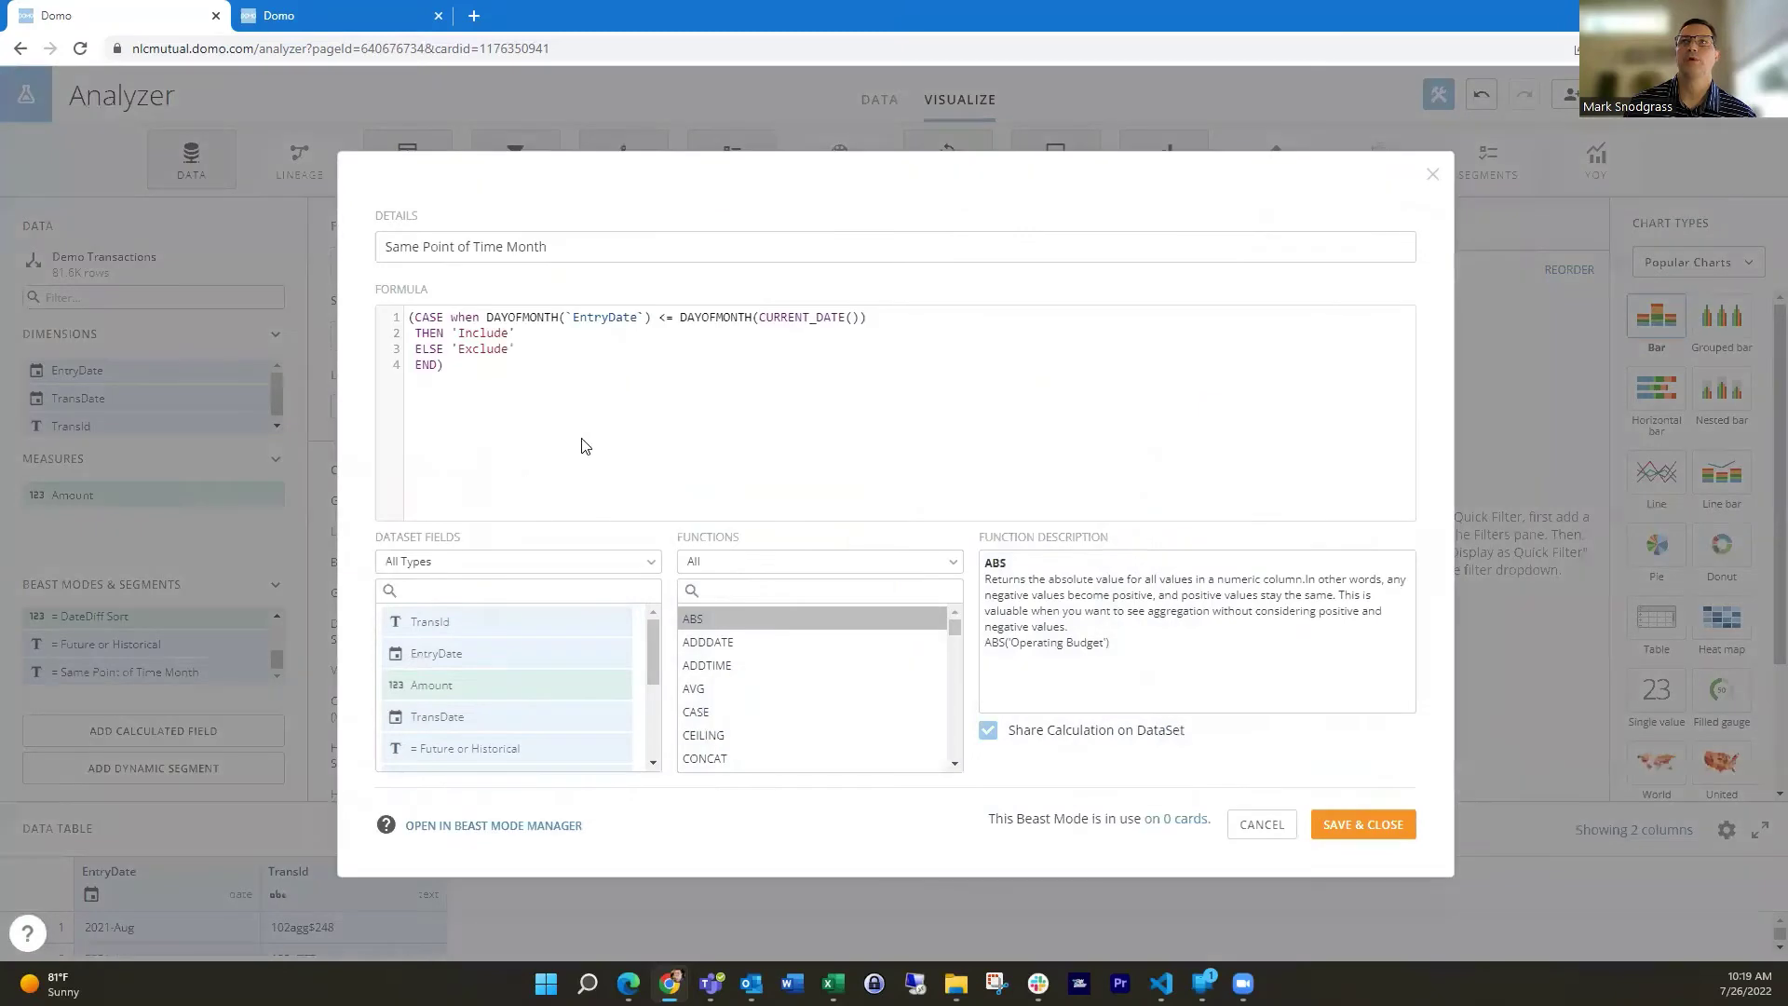
left_click(643, 391)
left_click(522, 316)
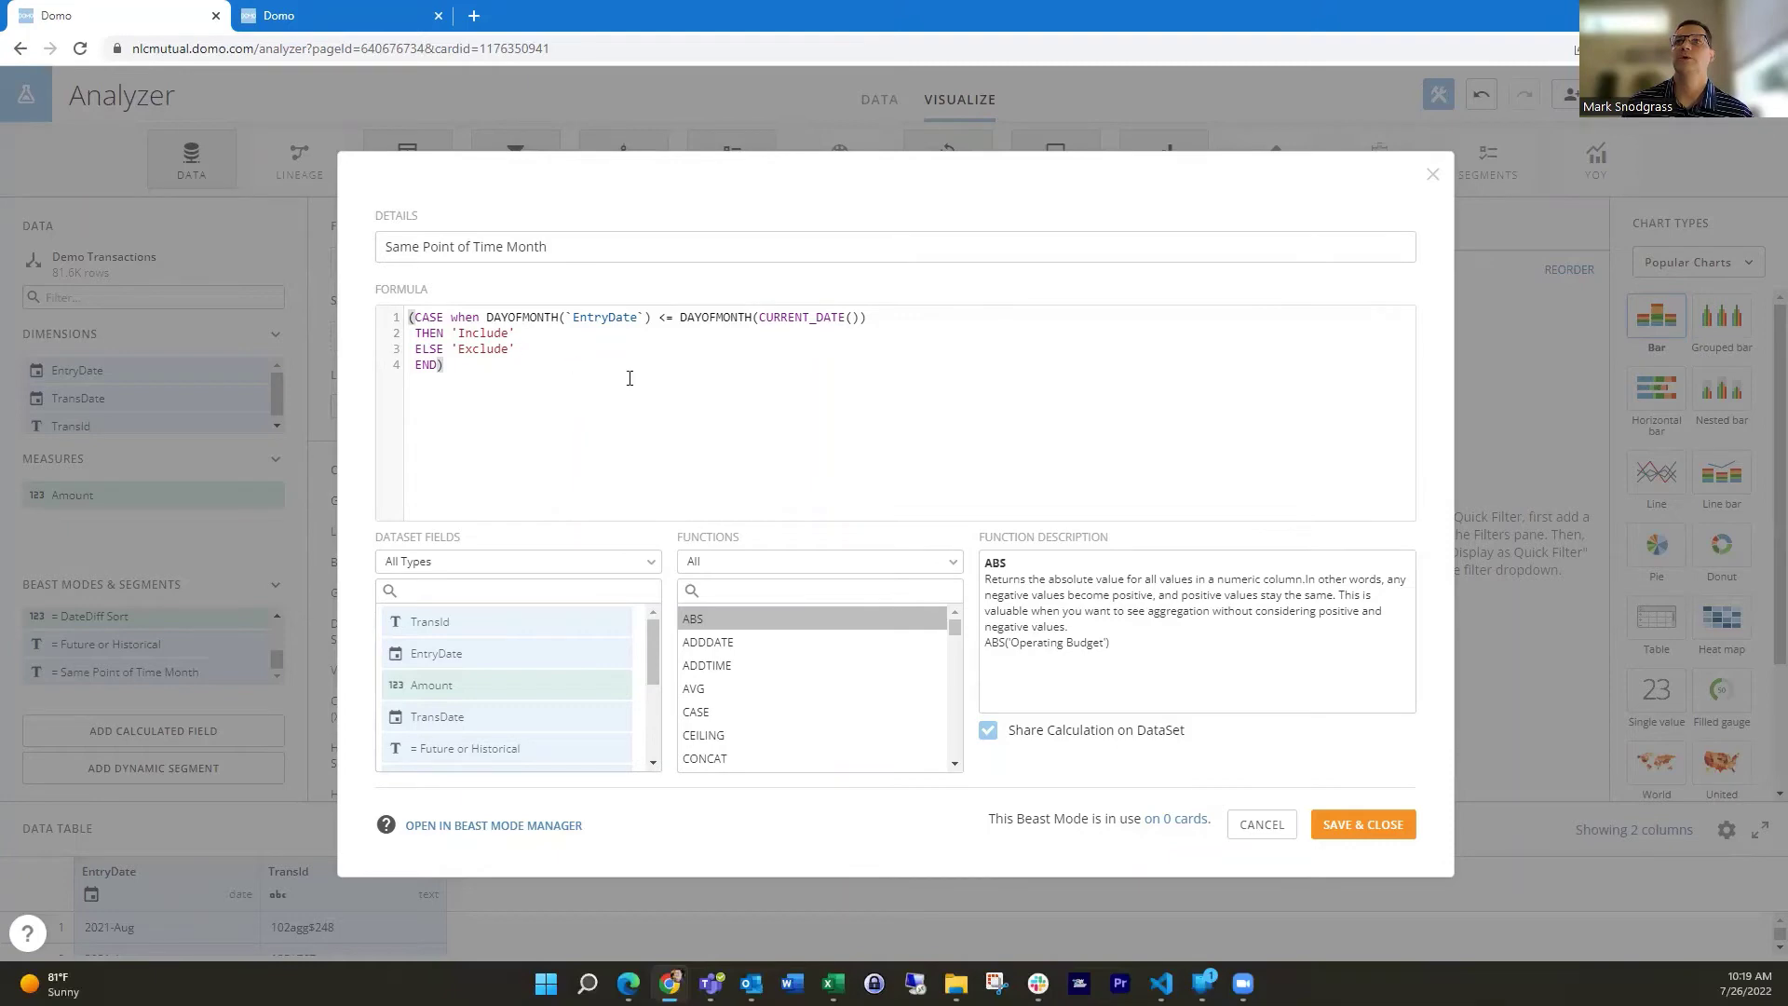
left_click(1255, 824)
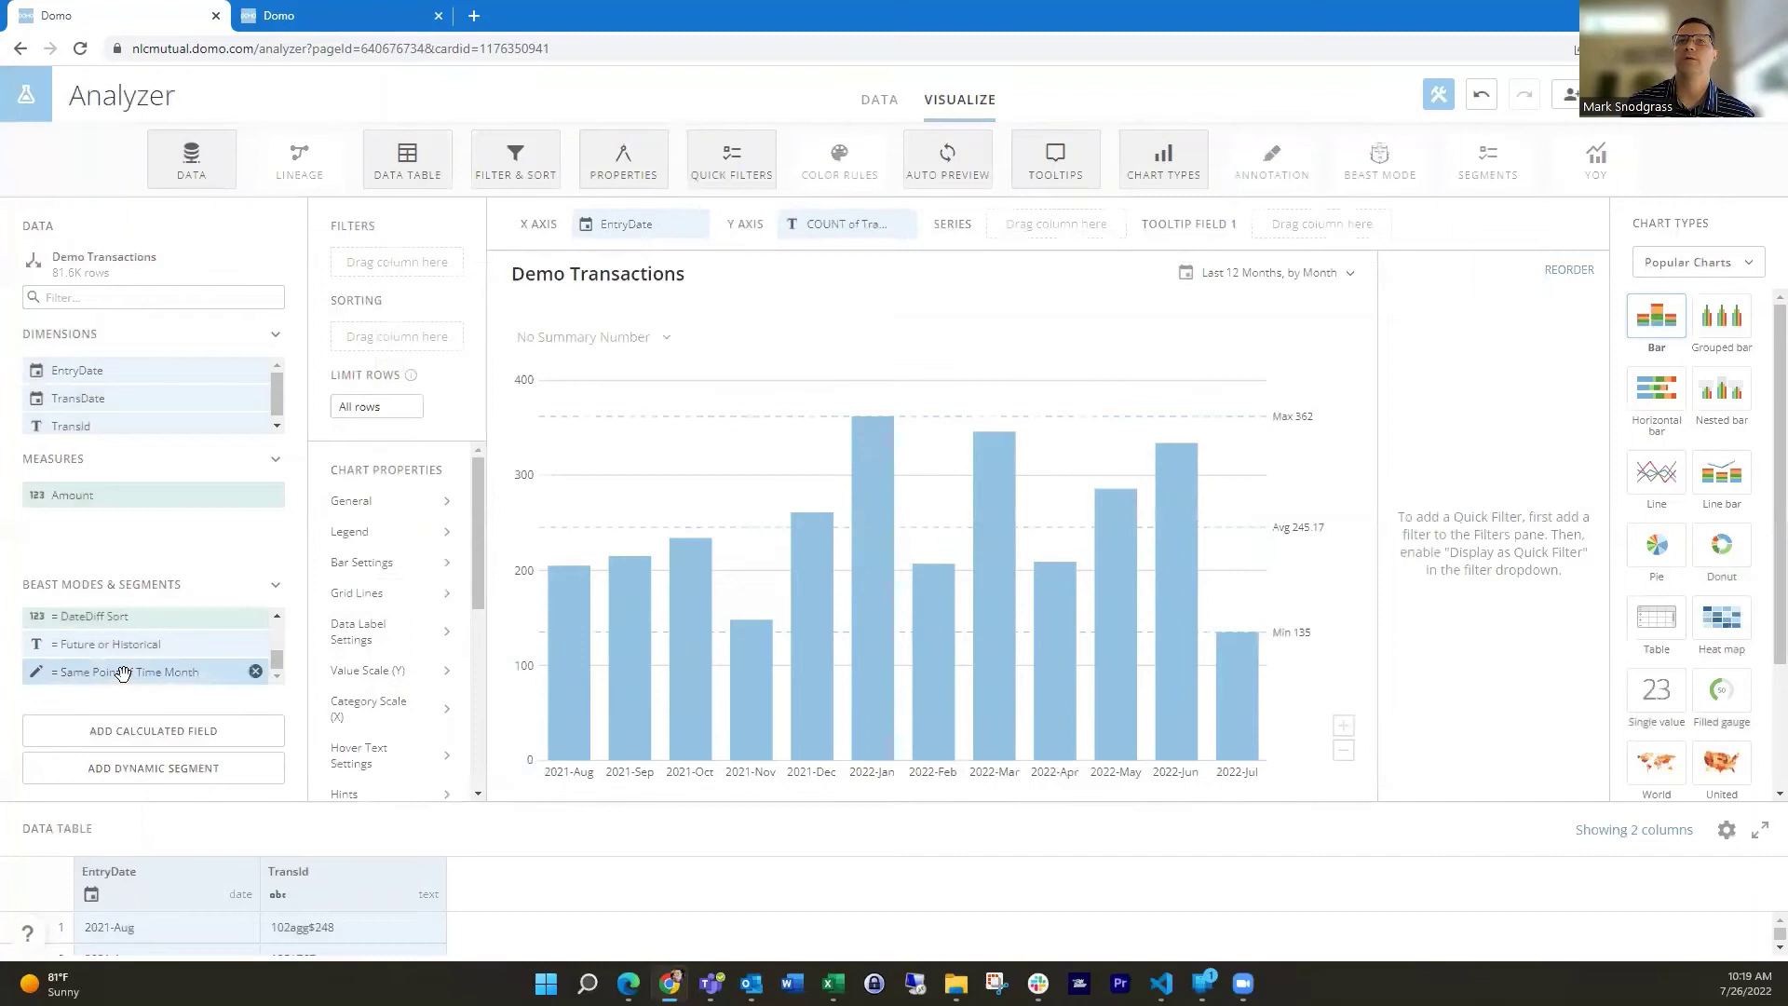
left_click_drag(132, 672, 414, 277)
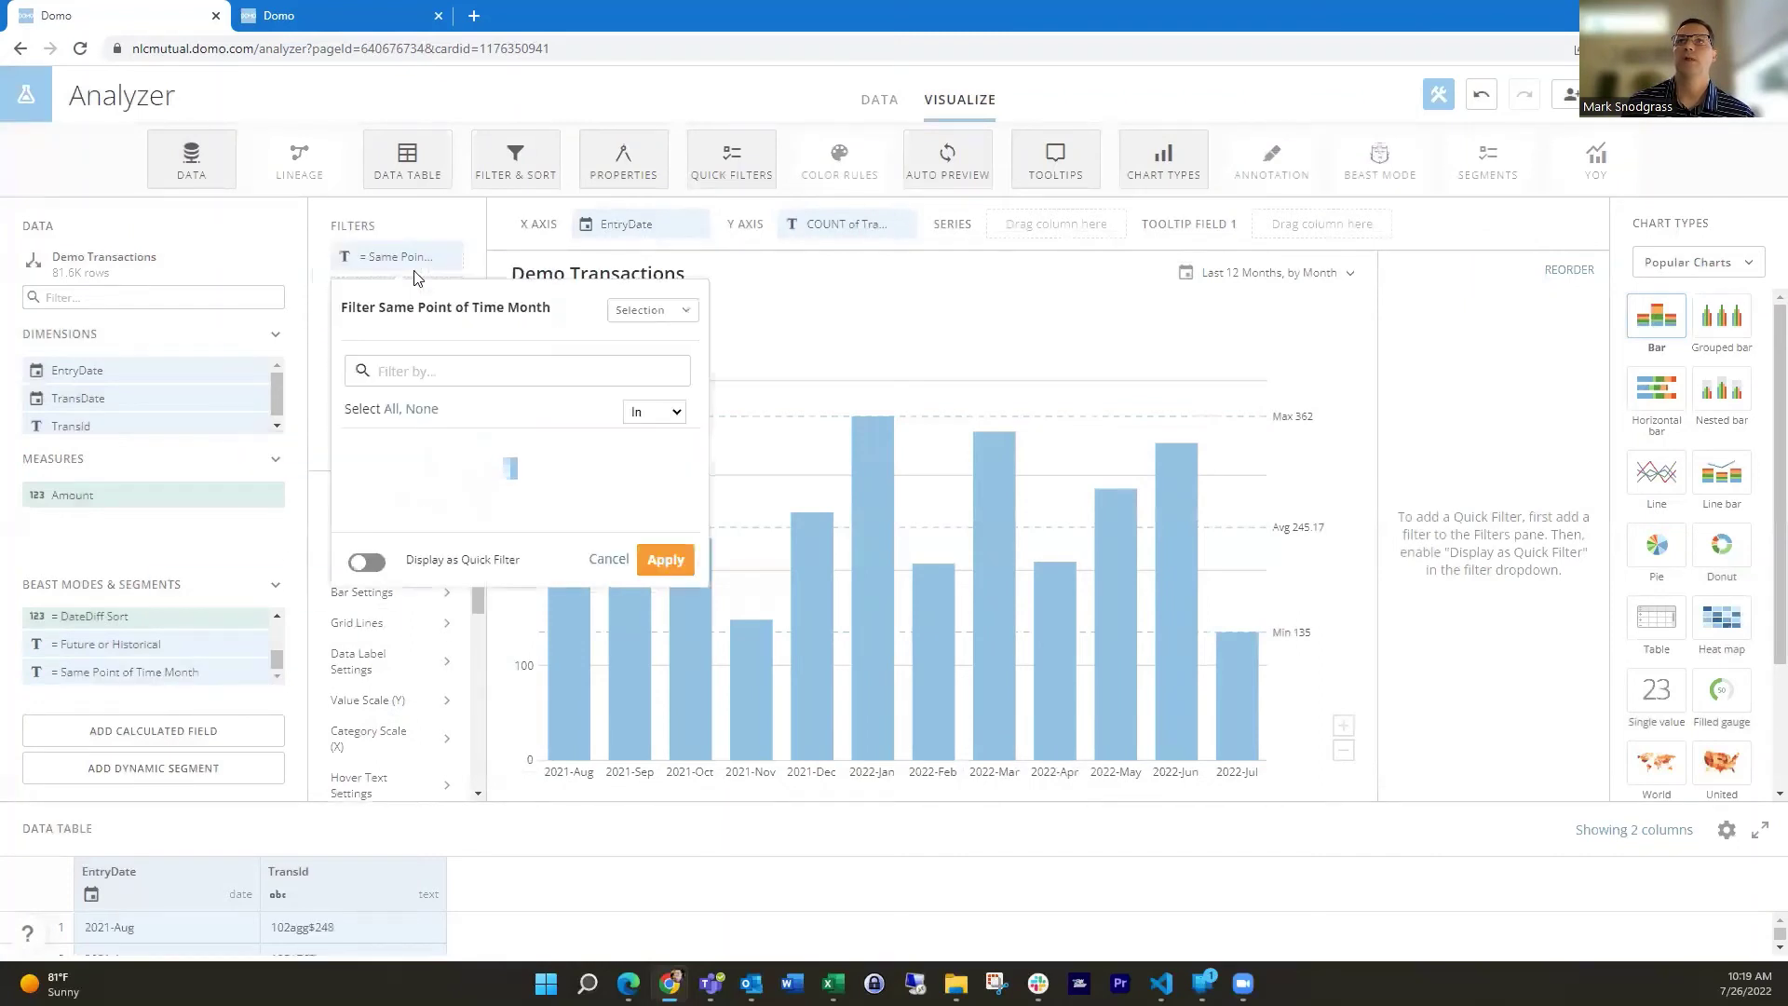
left_click(396, 485)
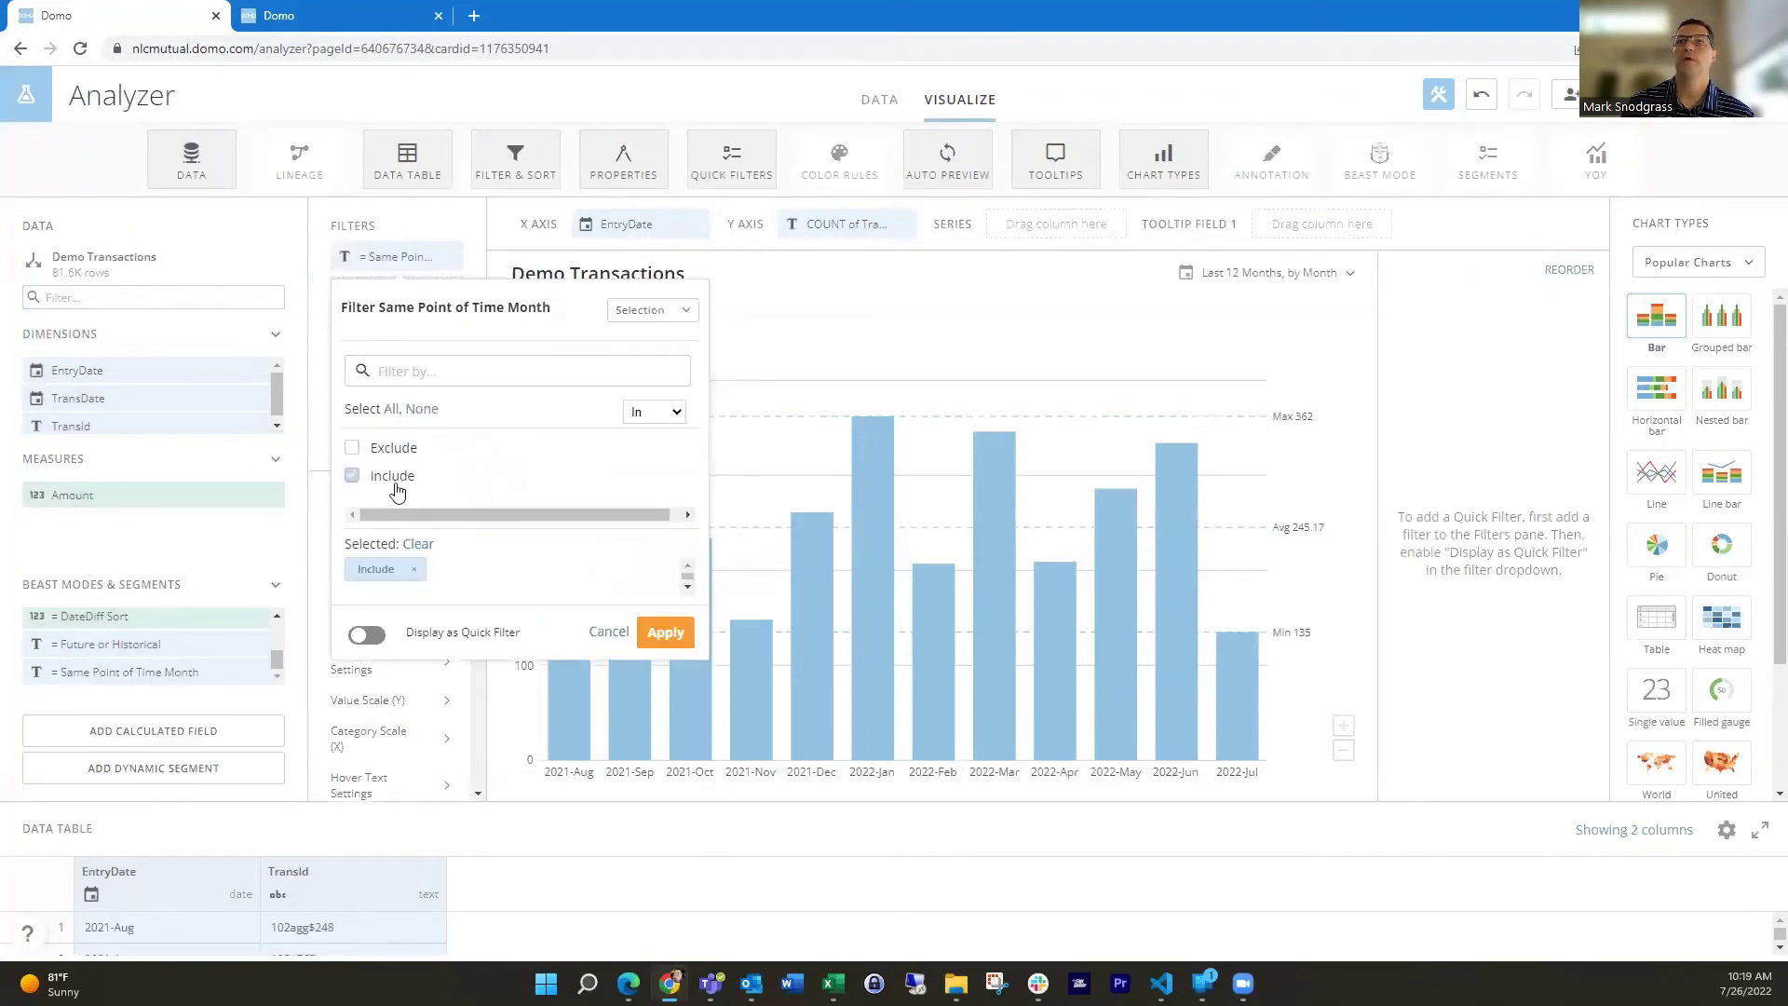
left_click(665, 633)
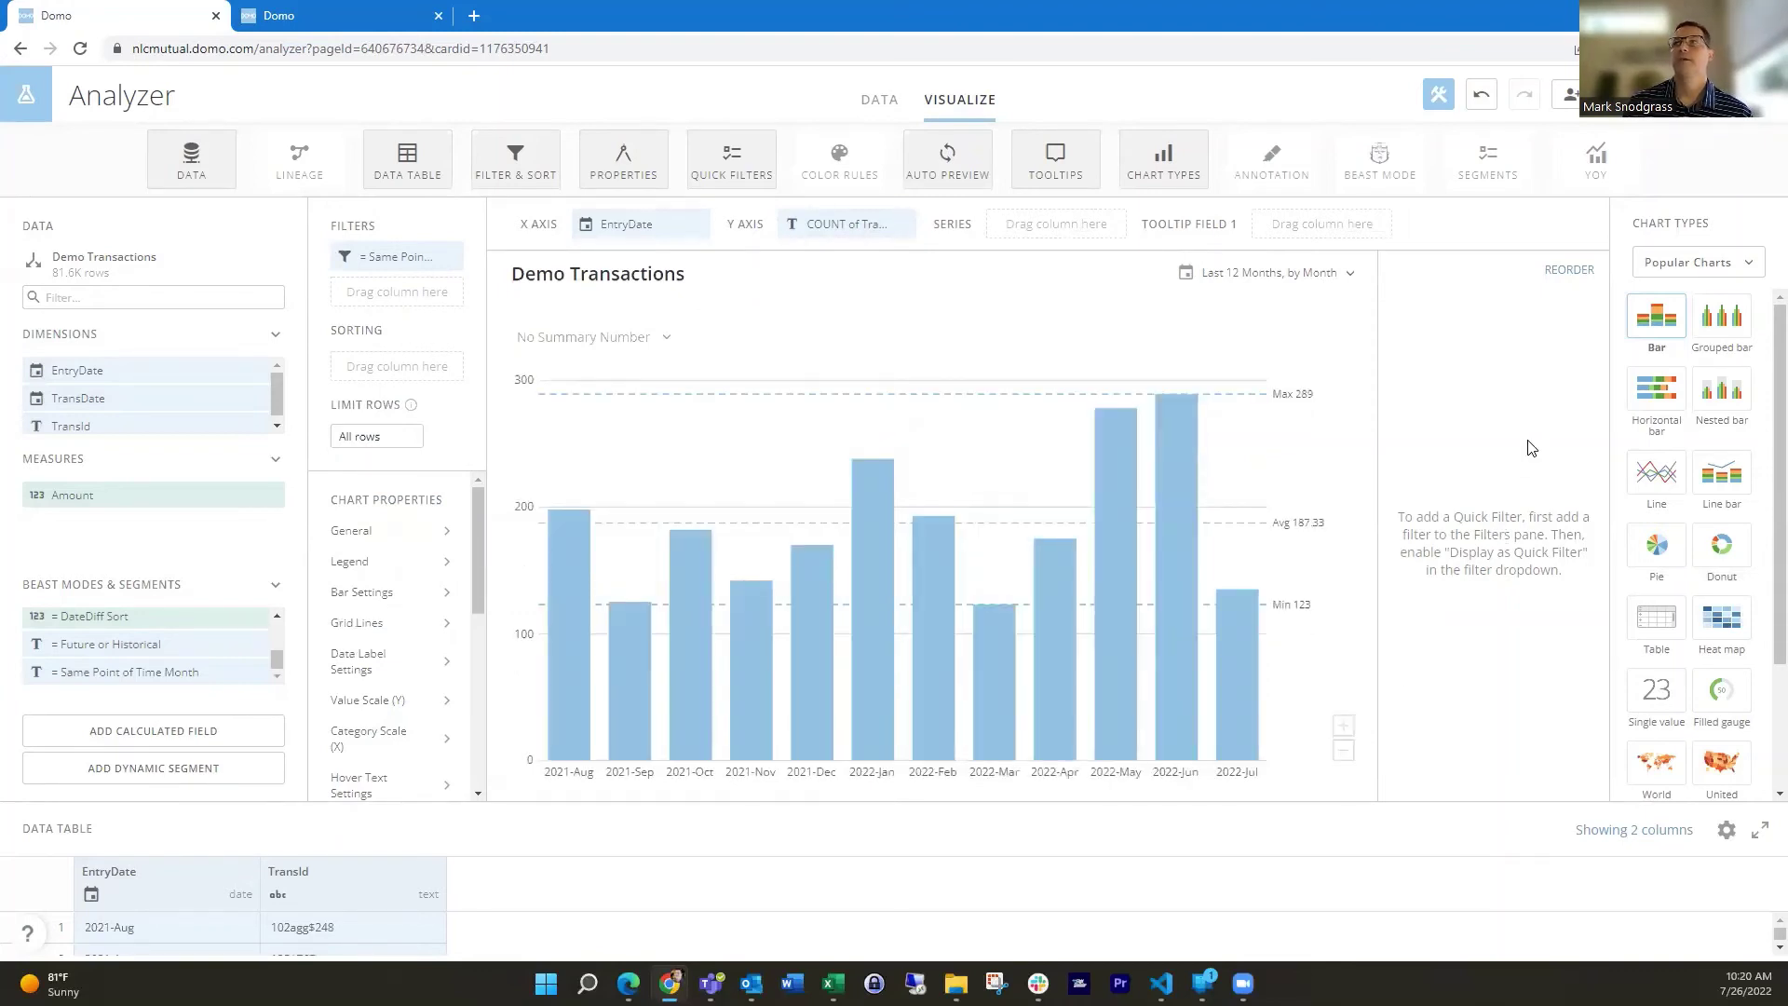
left_click(1355, 289)
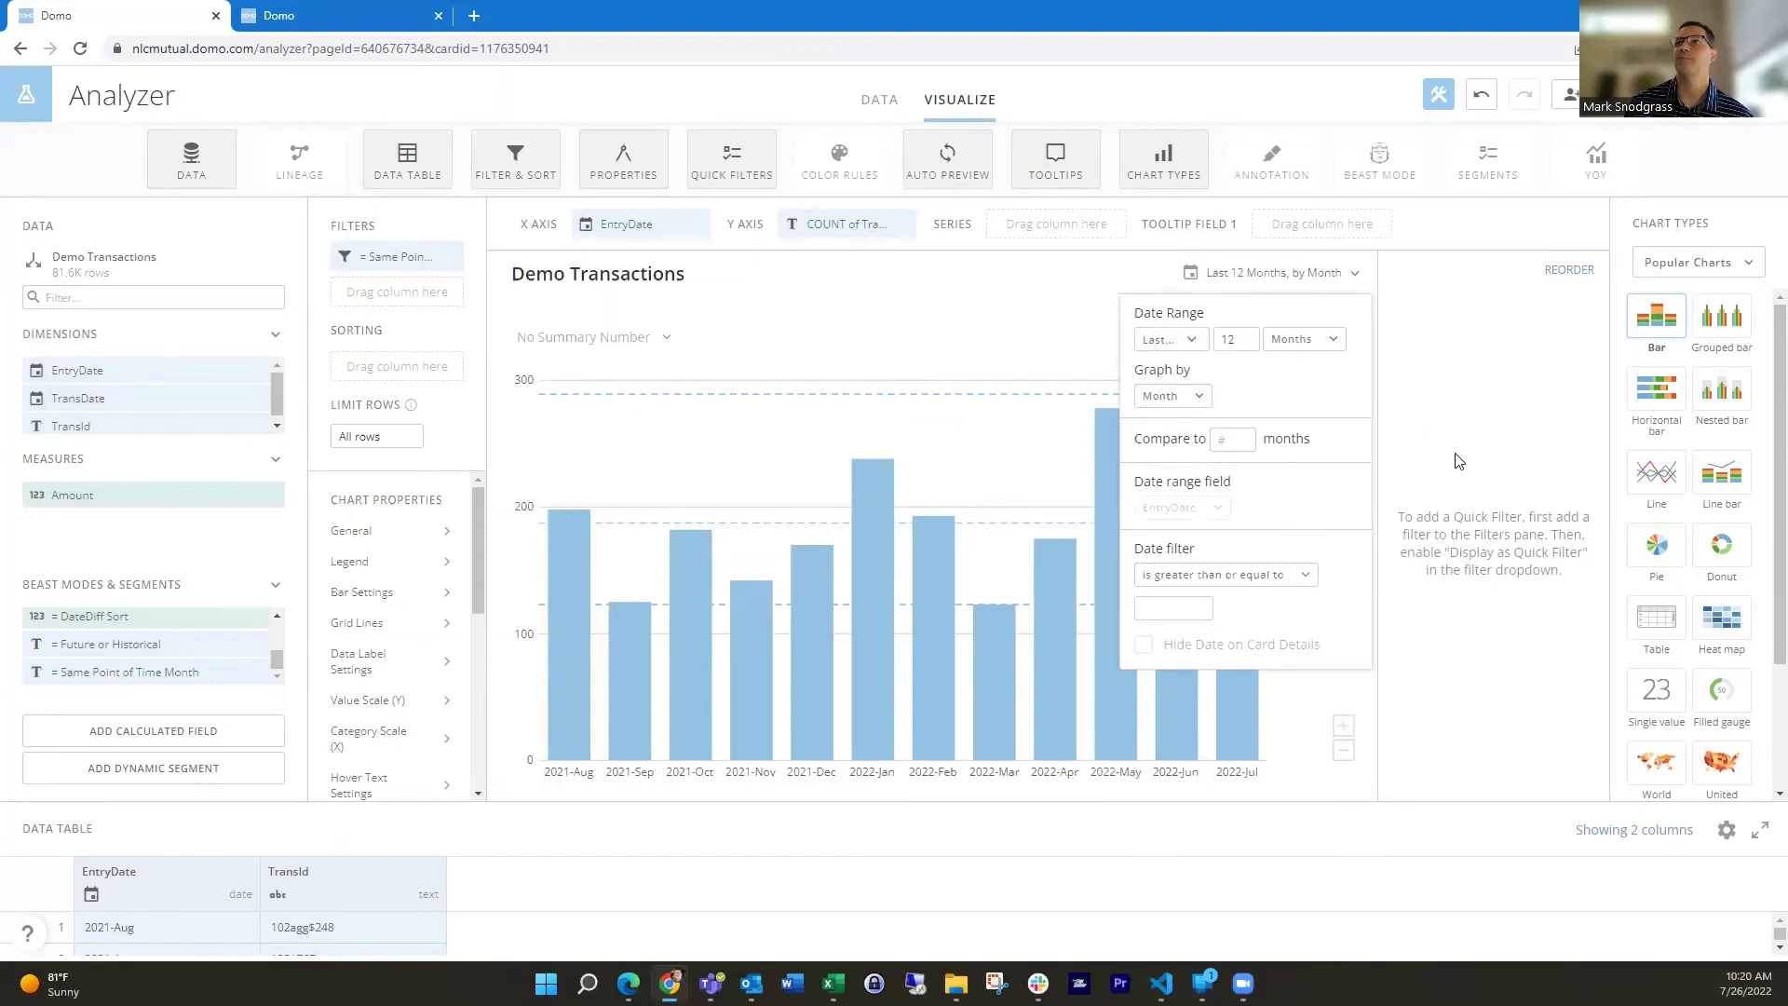
left_click(1453, 424)
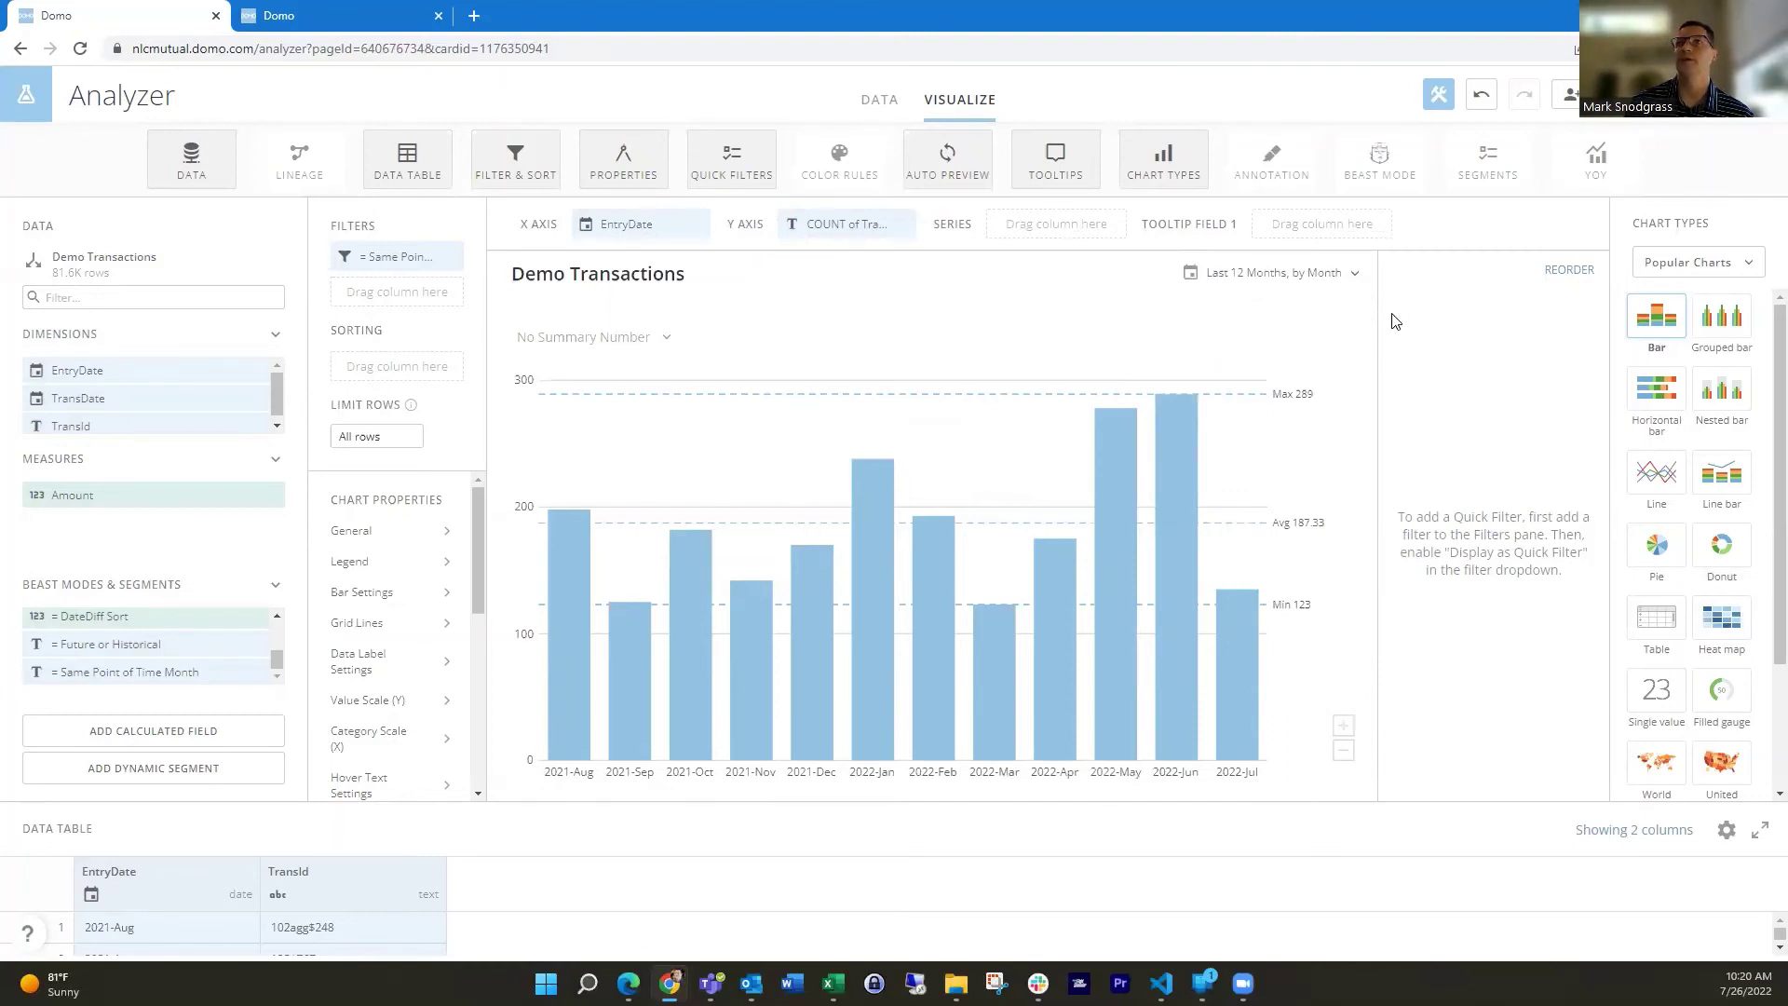
left_click(451, 259)
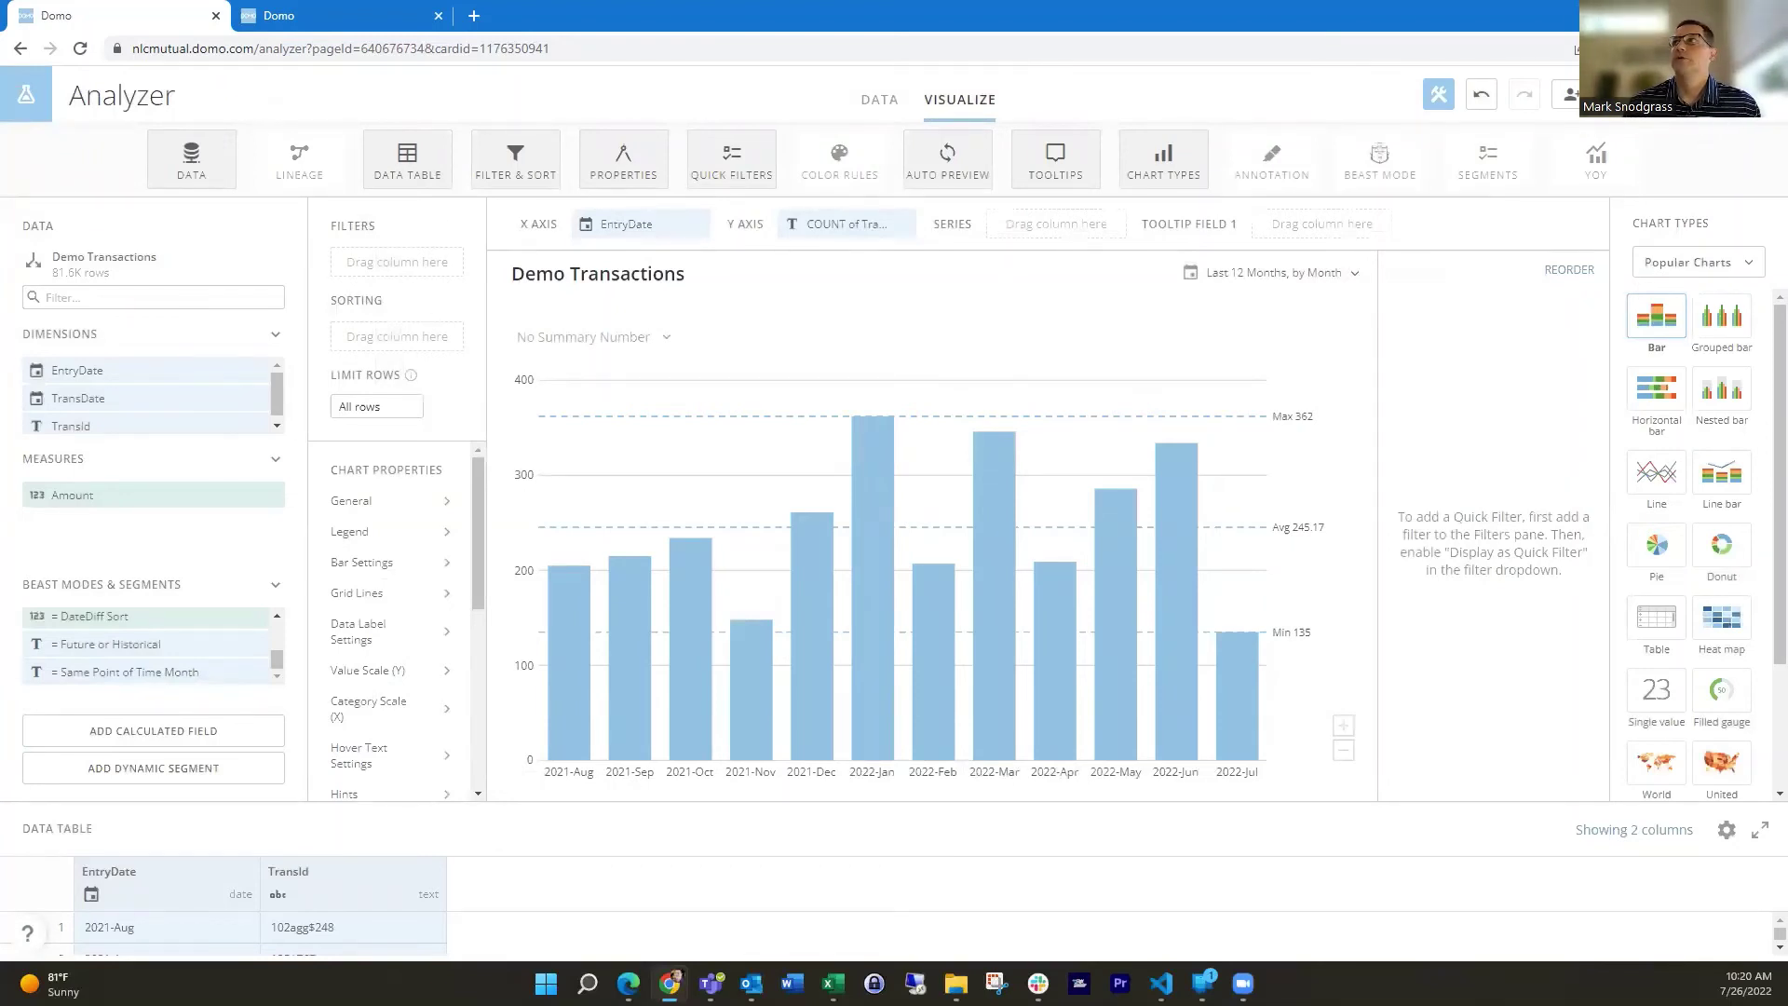
Step: Save and close the bar card, then page to Demo Transactions Diff and open it in Analyzer
left_click(1713, 94)
left_click(1644, 195)
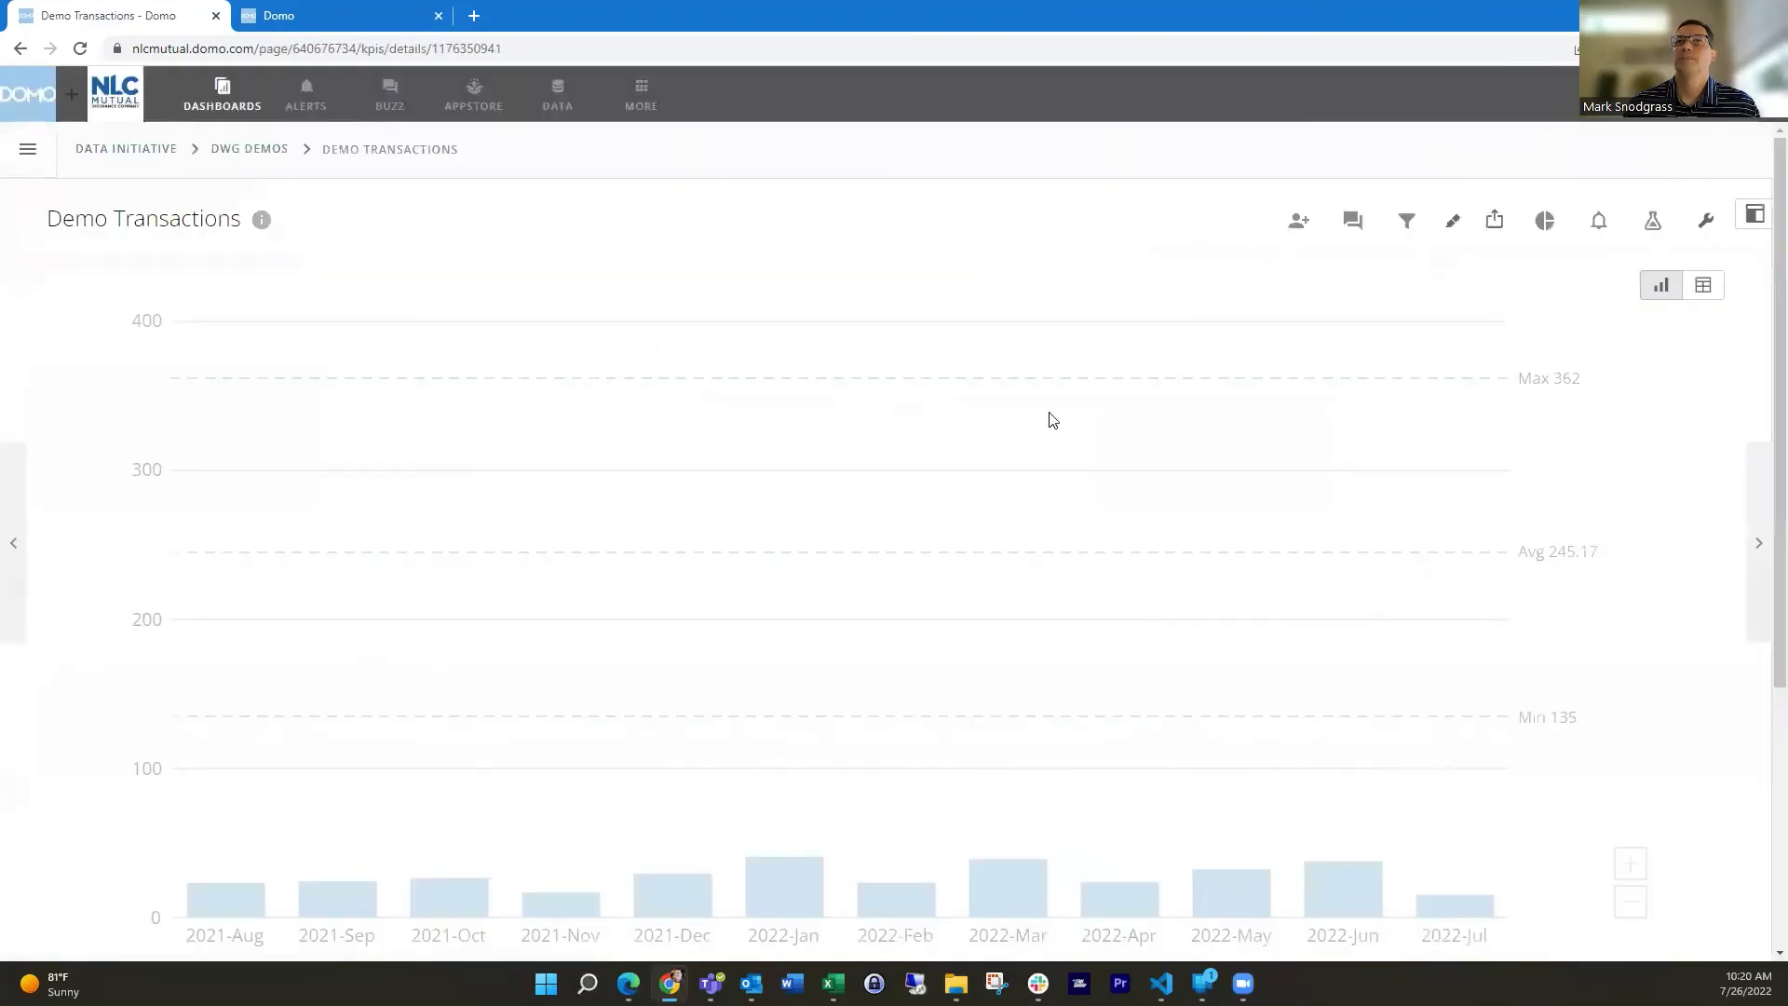
left_click(1751, 503)
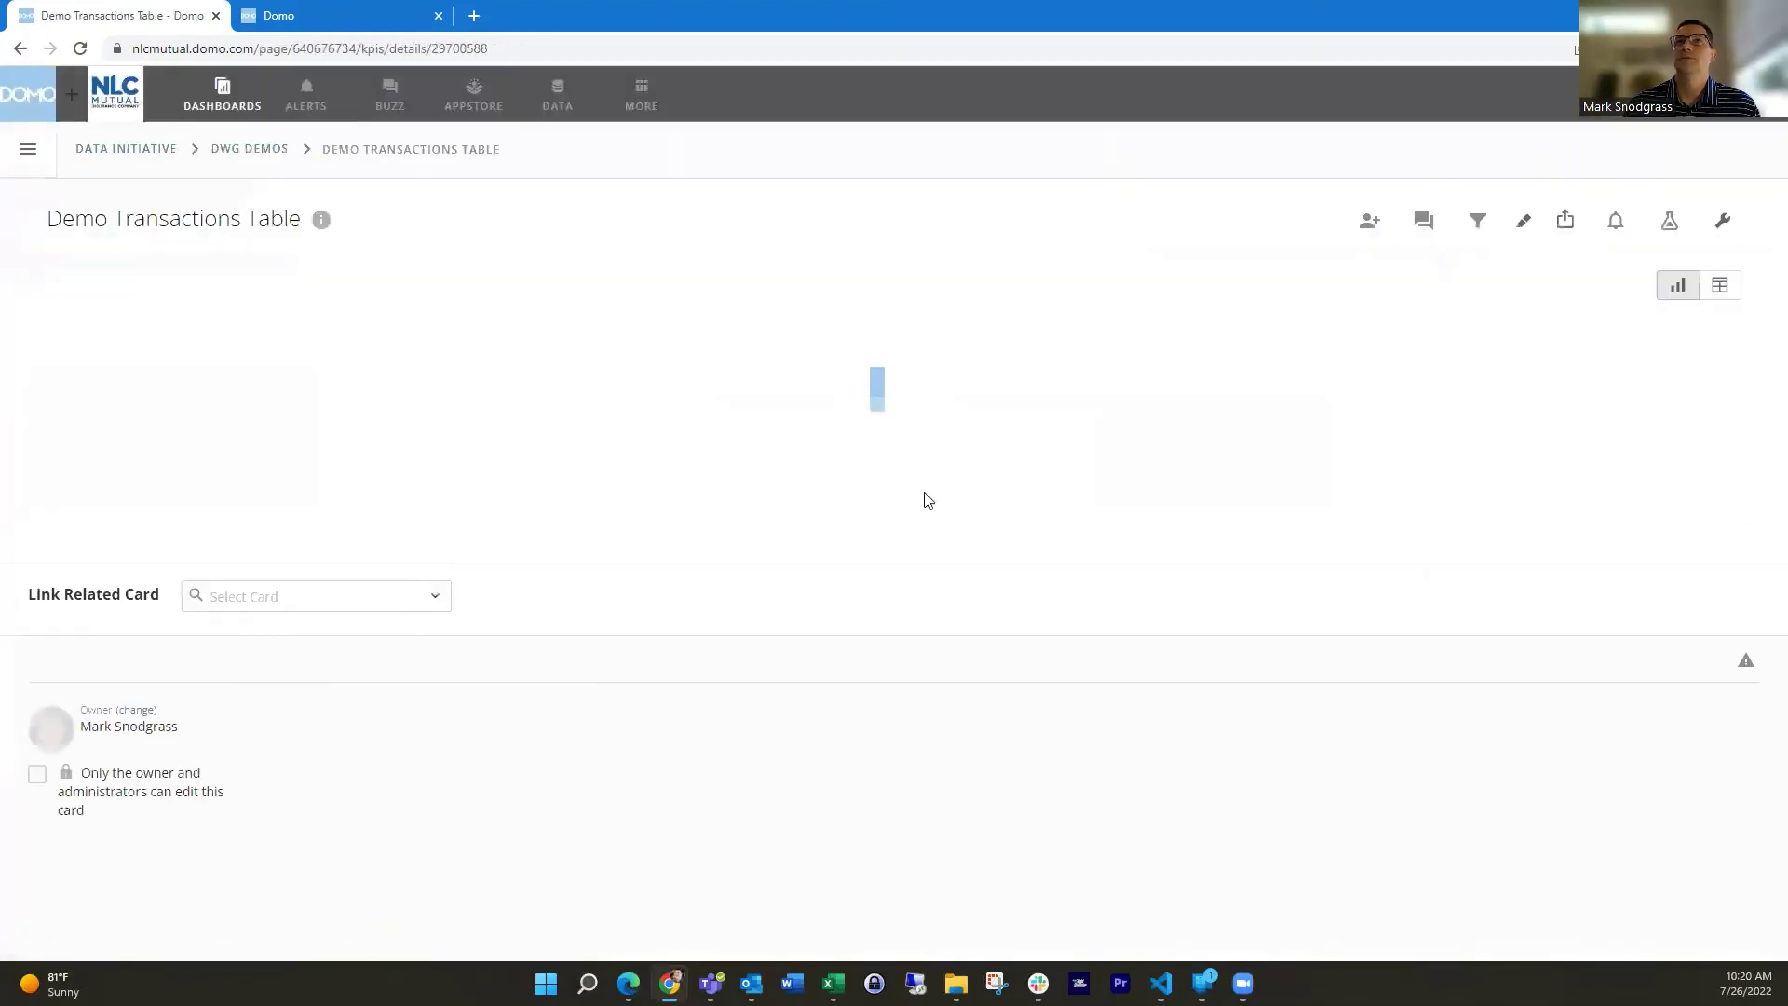
left_click(1754, 526)
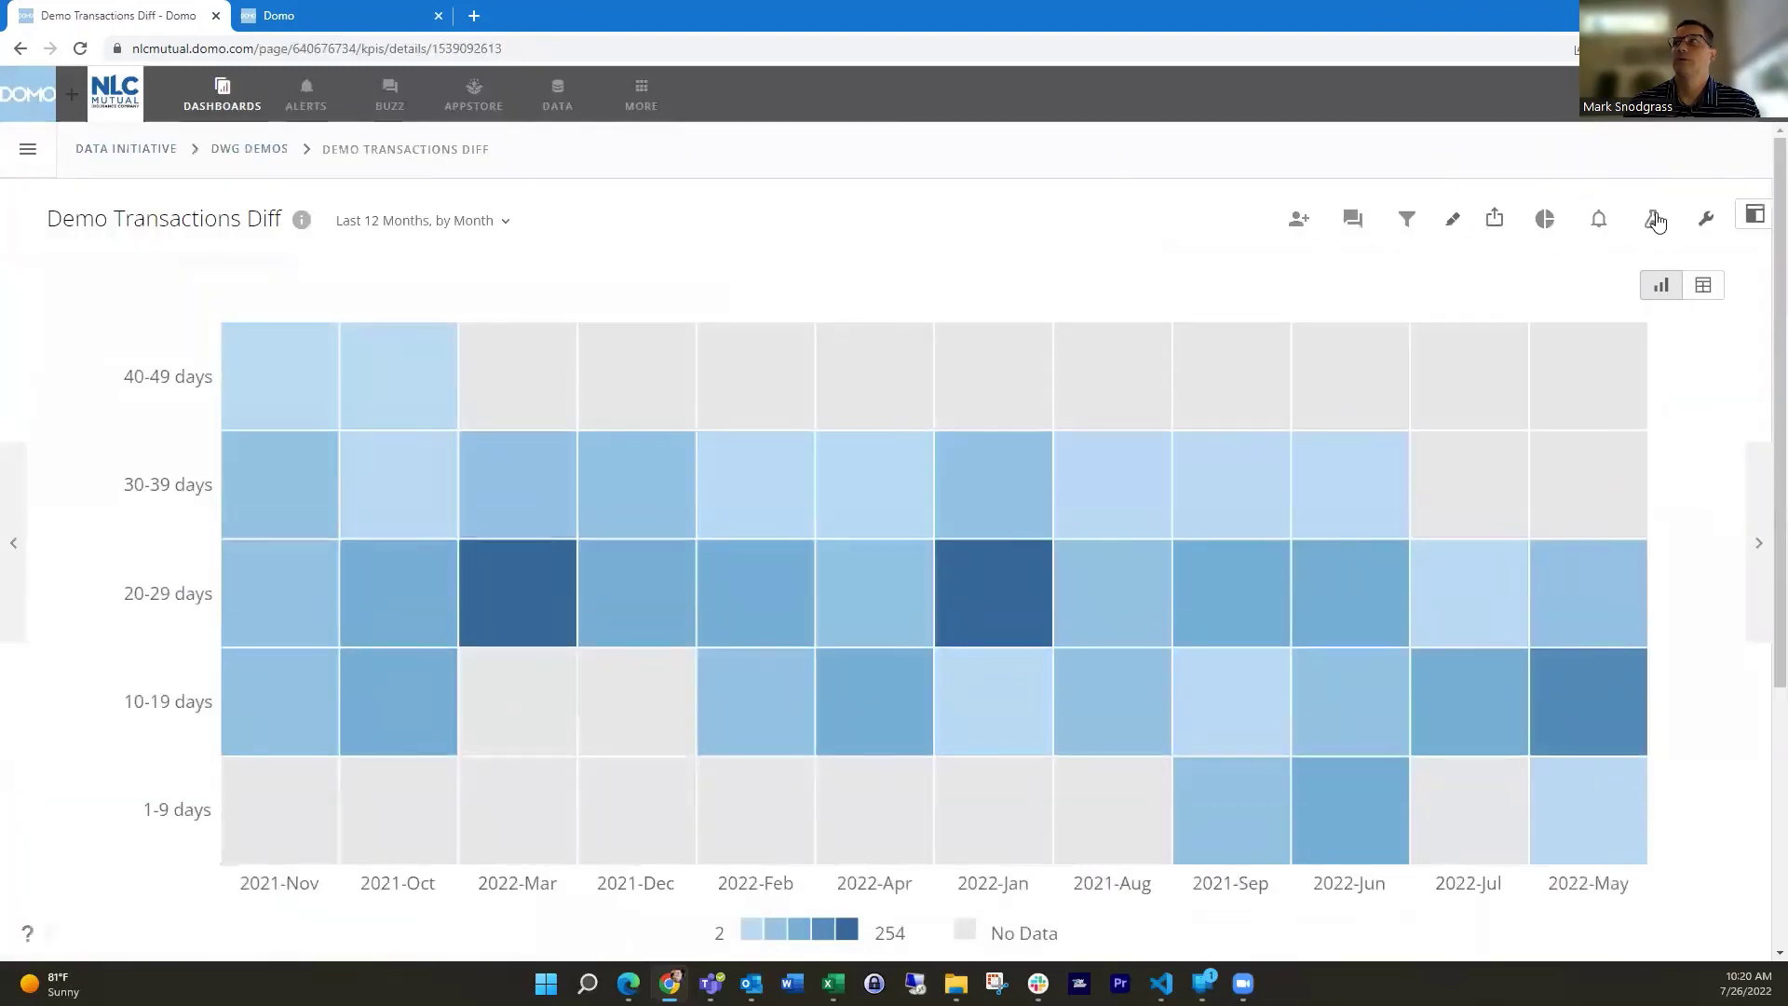
left_click(1653, 221)
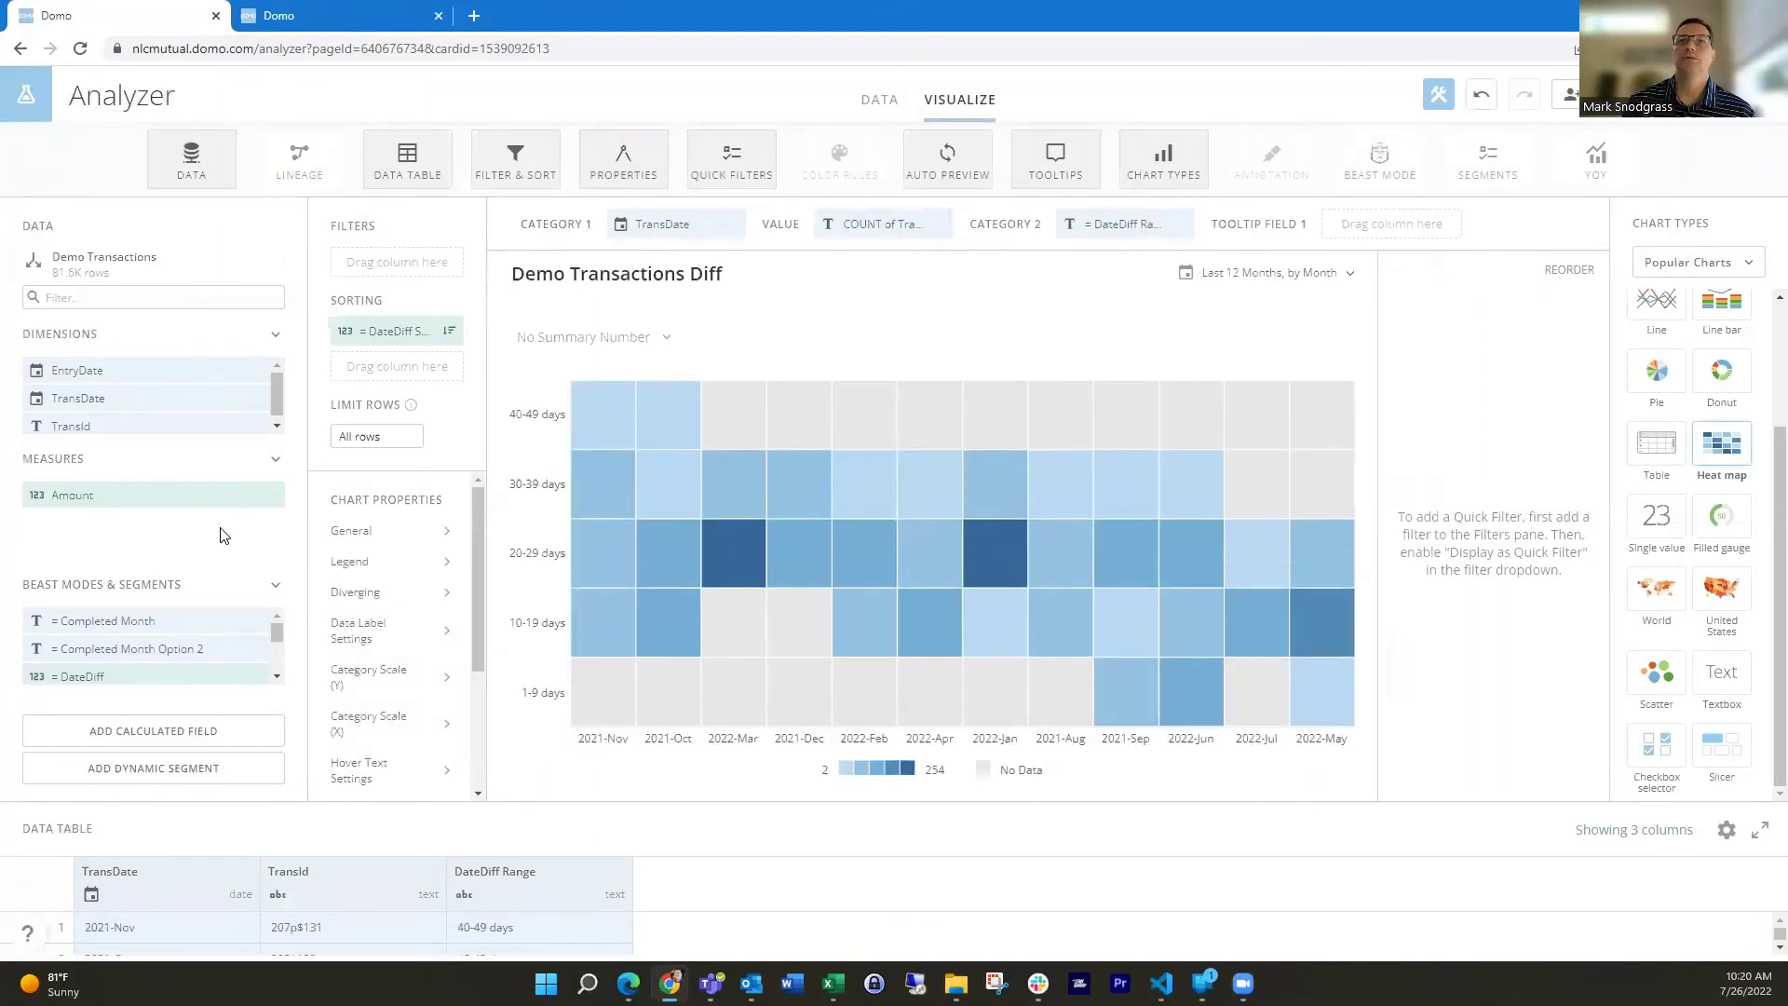
left_click(35, 677)
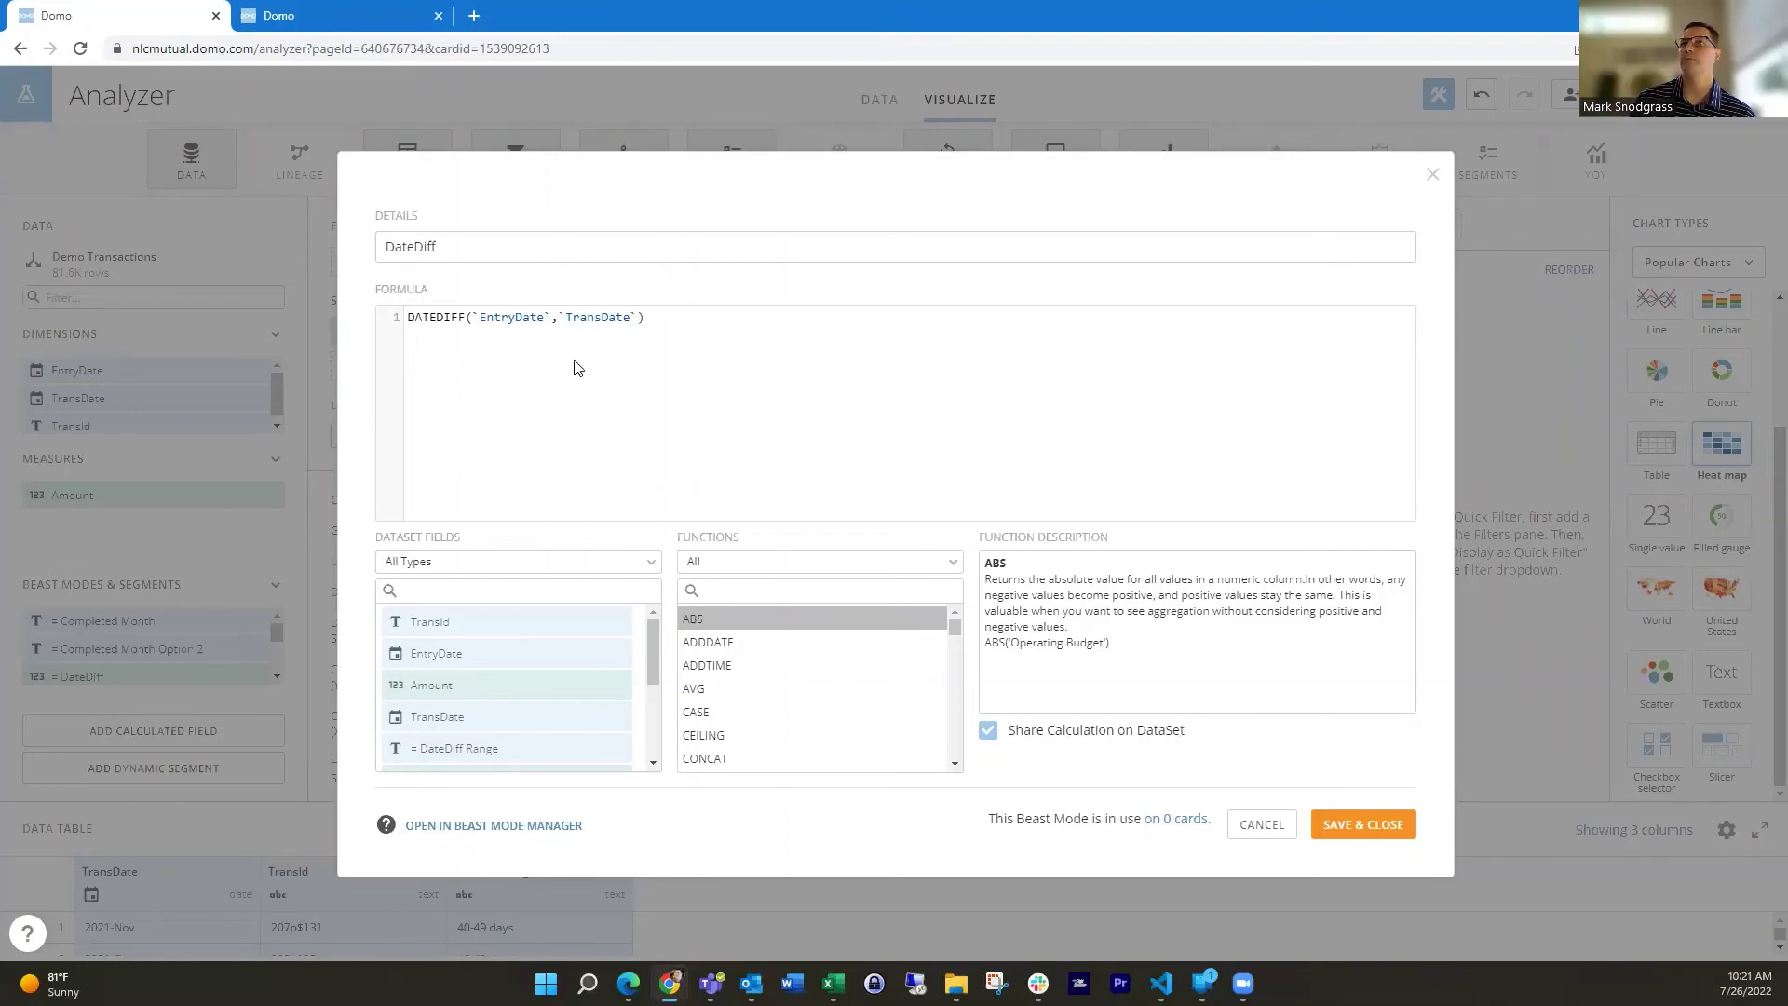
left_click(1251, 826)
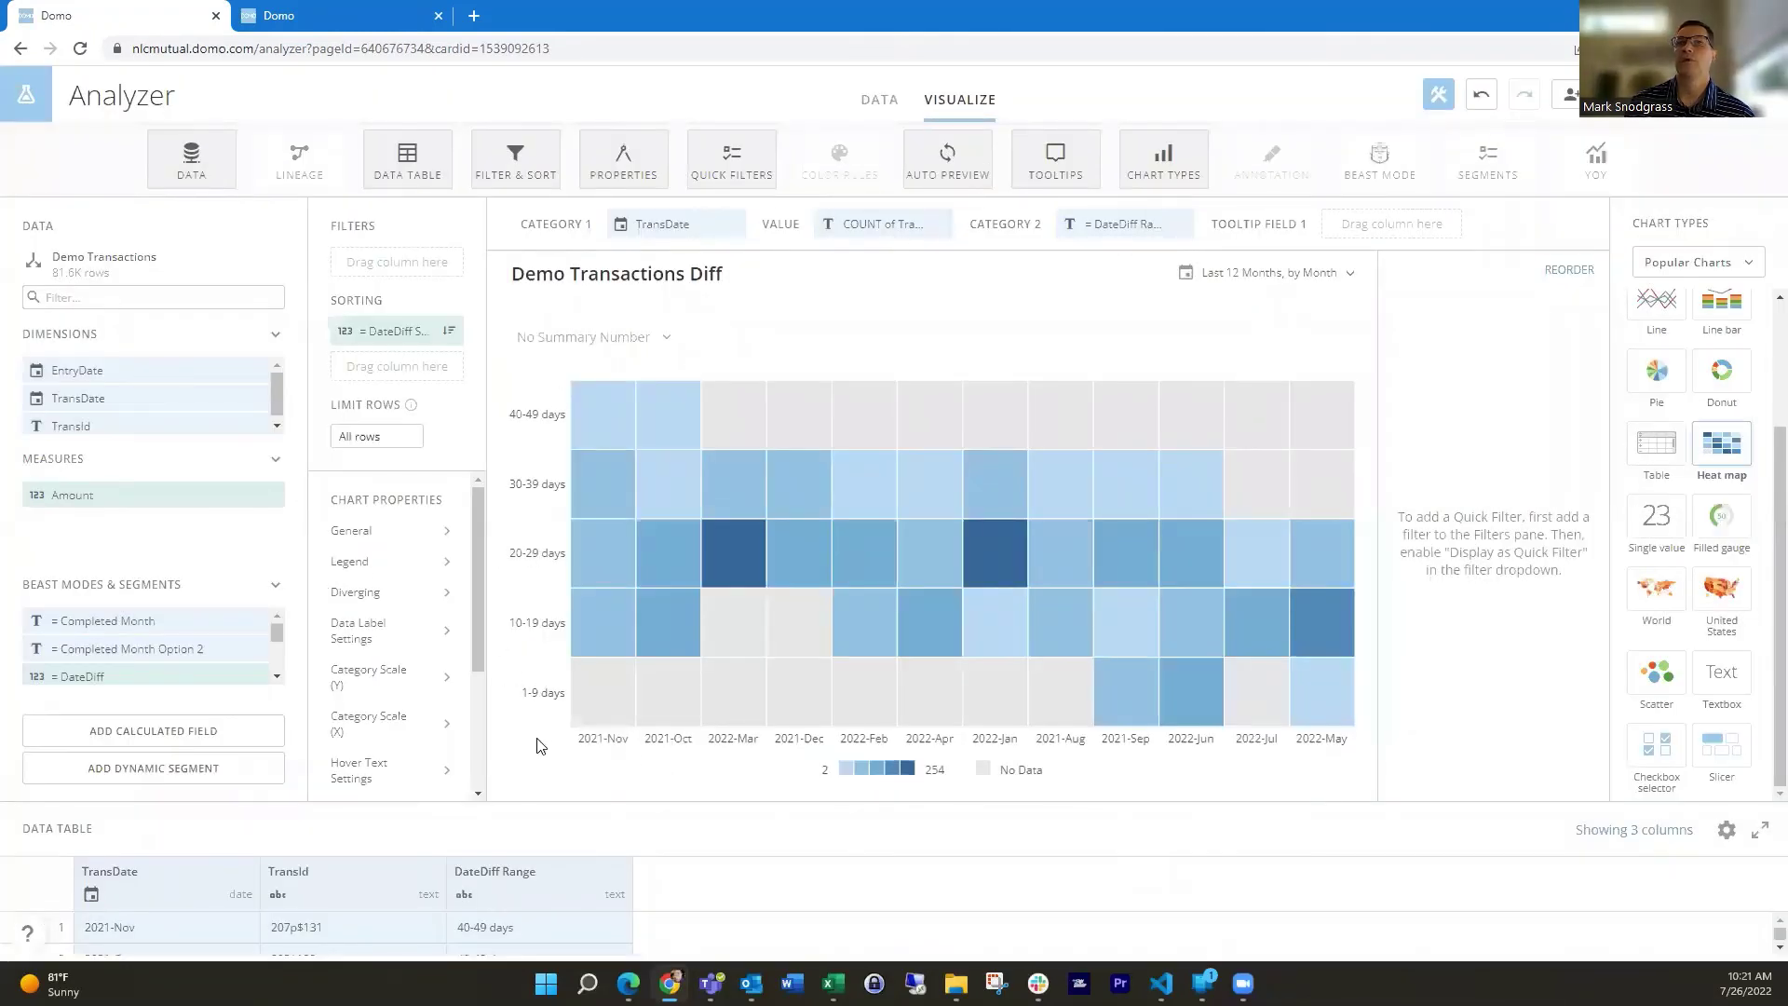
scroll(279, 680, "down", 2)
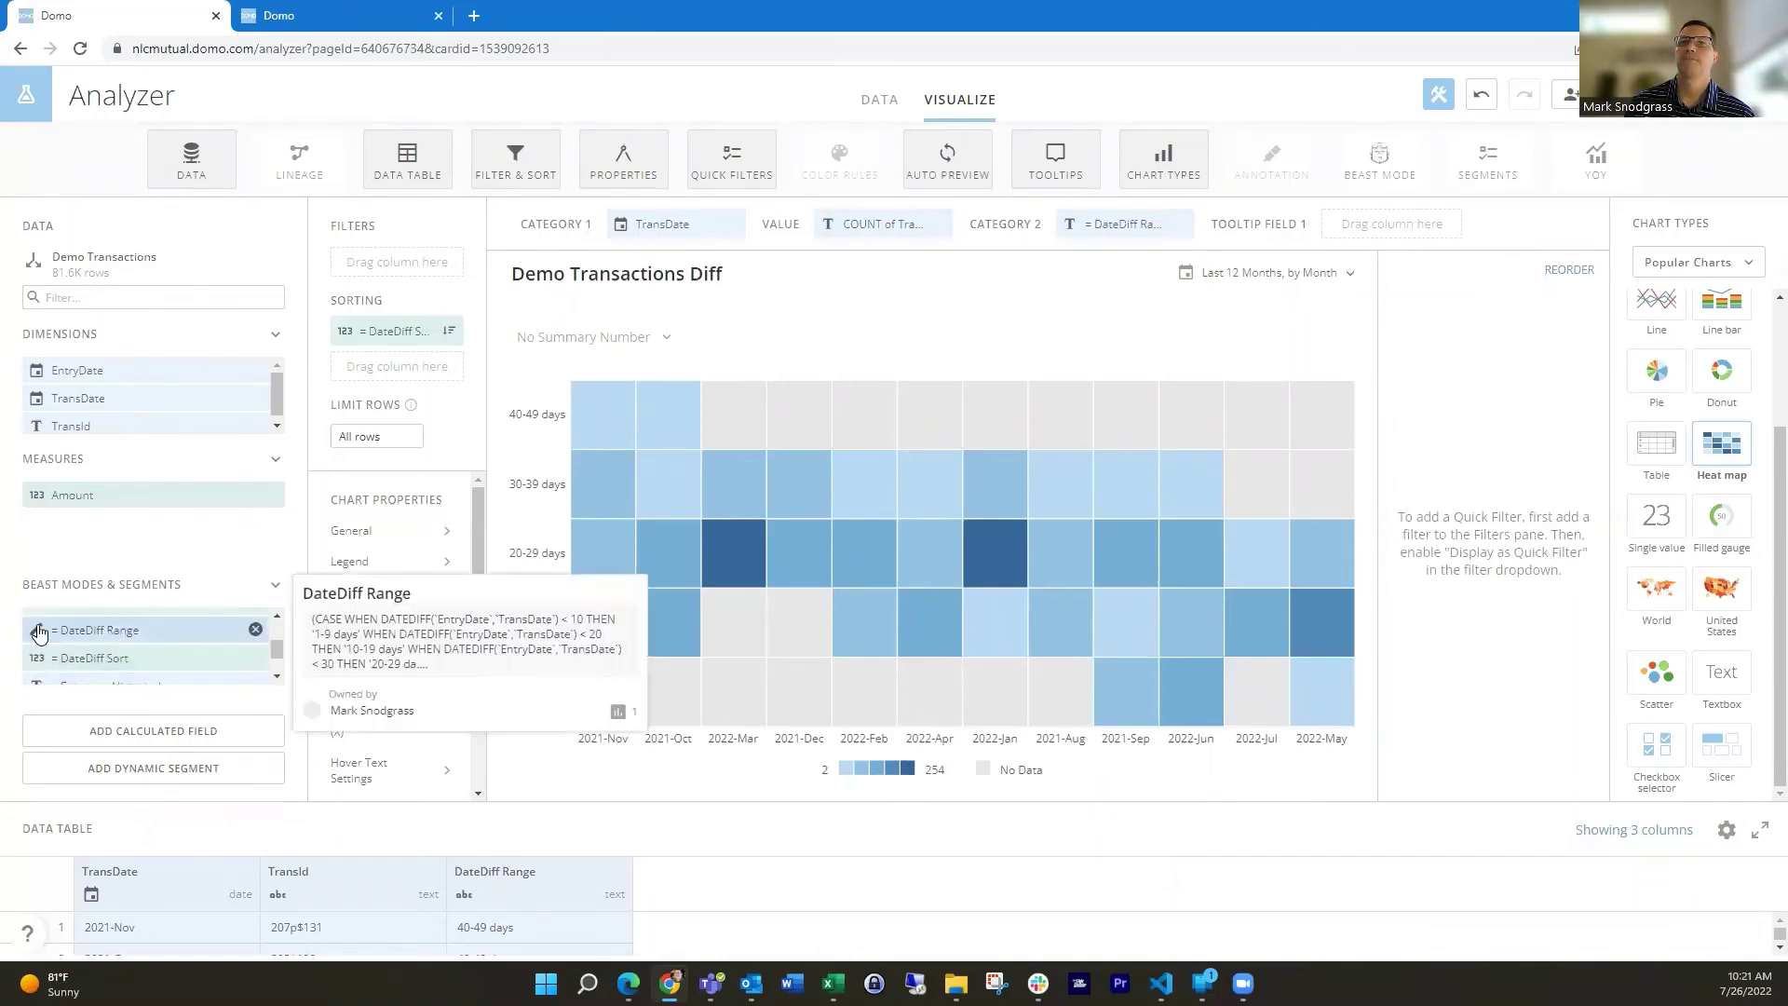
left_click(38, 631)
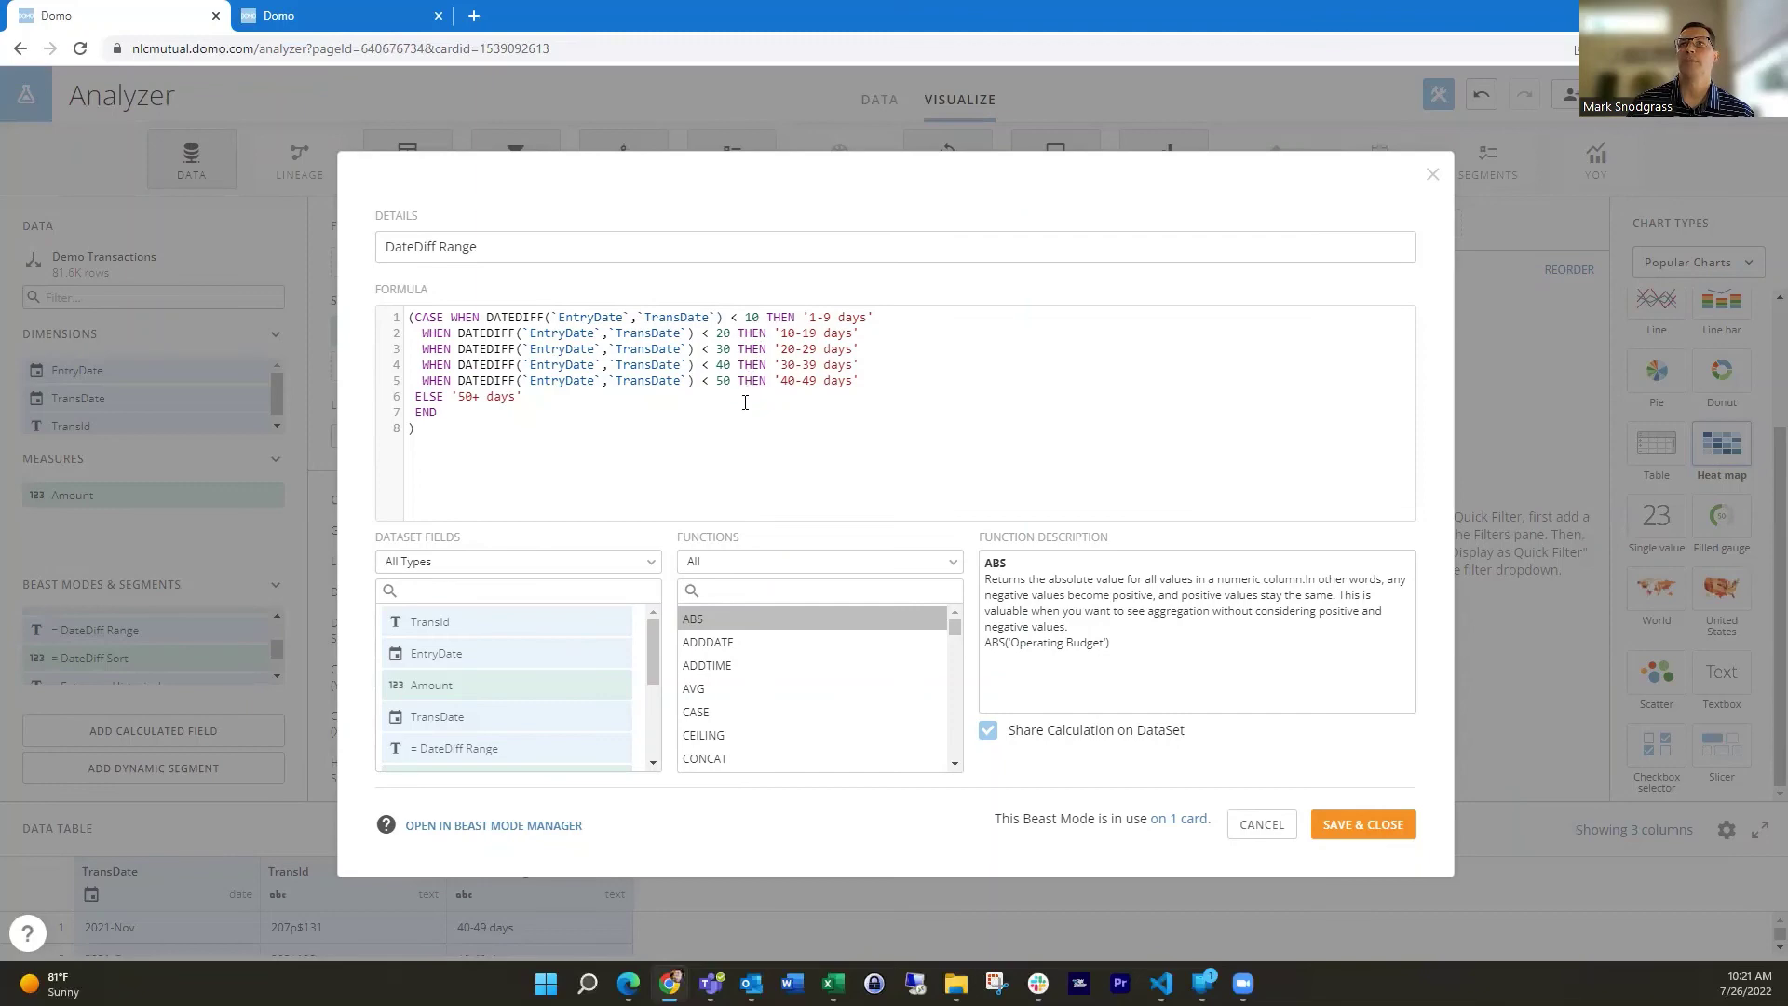
left_click(1259, 825)
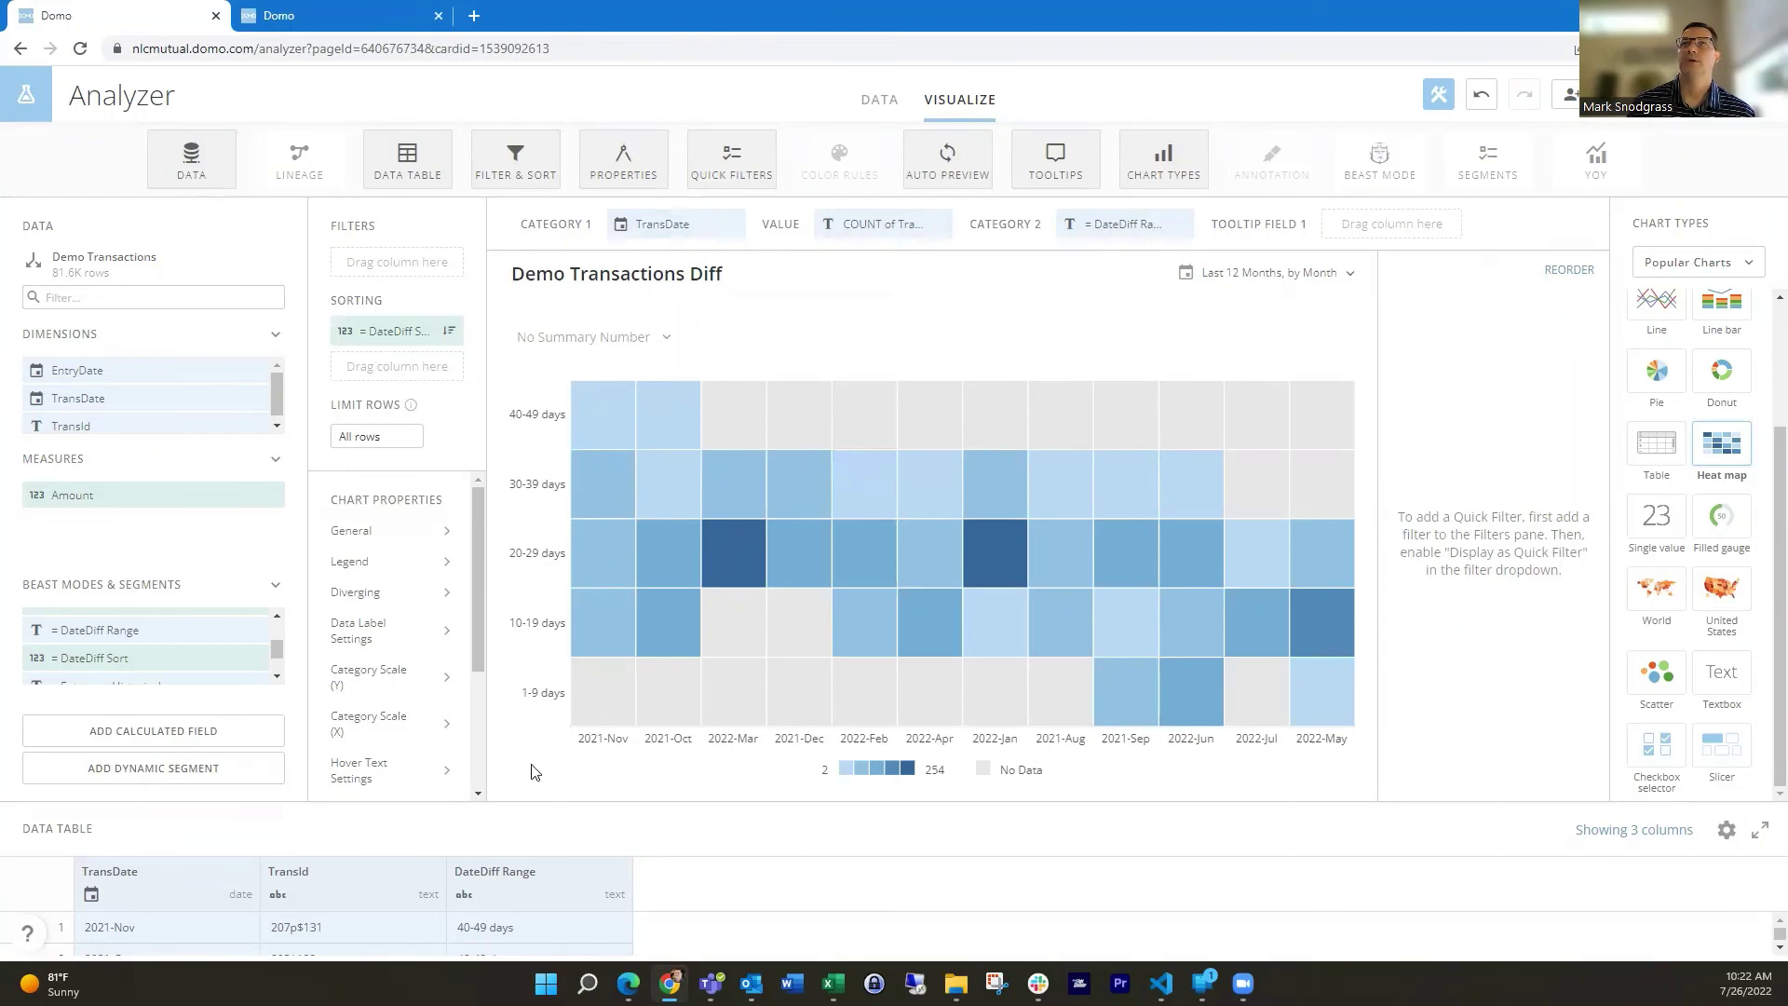
left_click(42, 658)
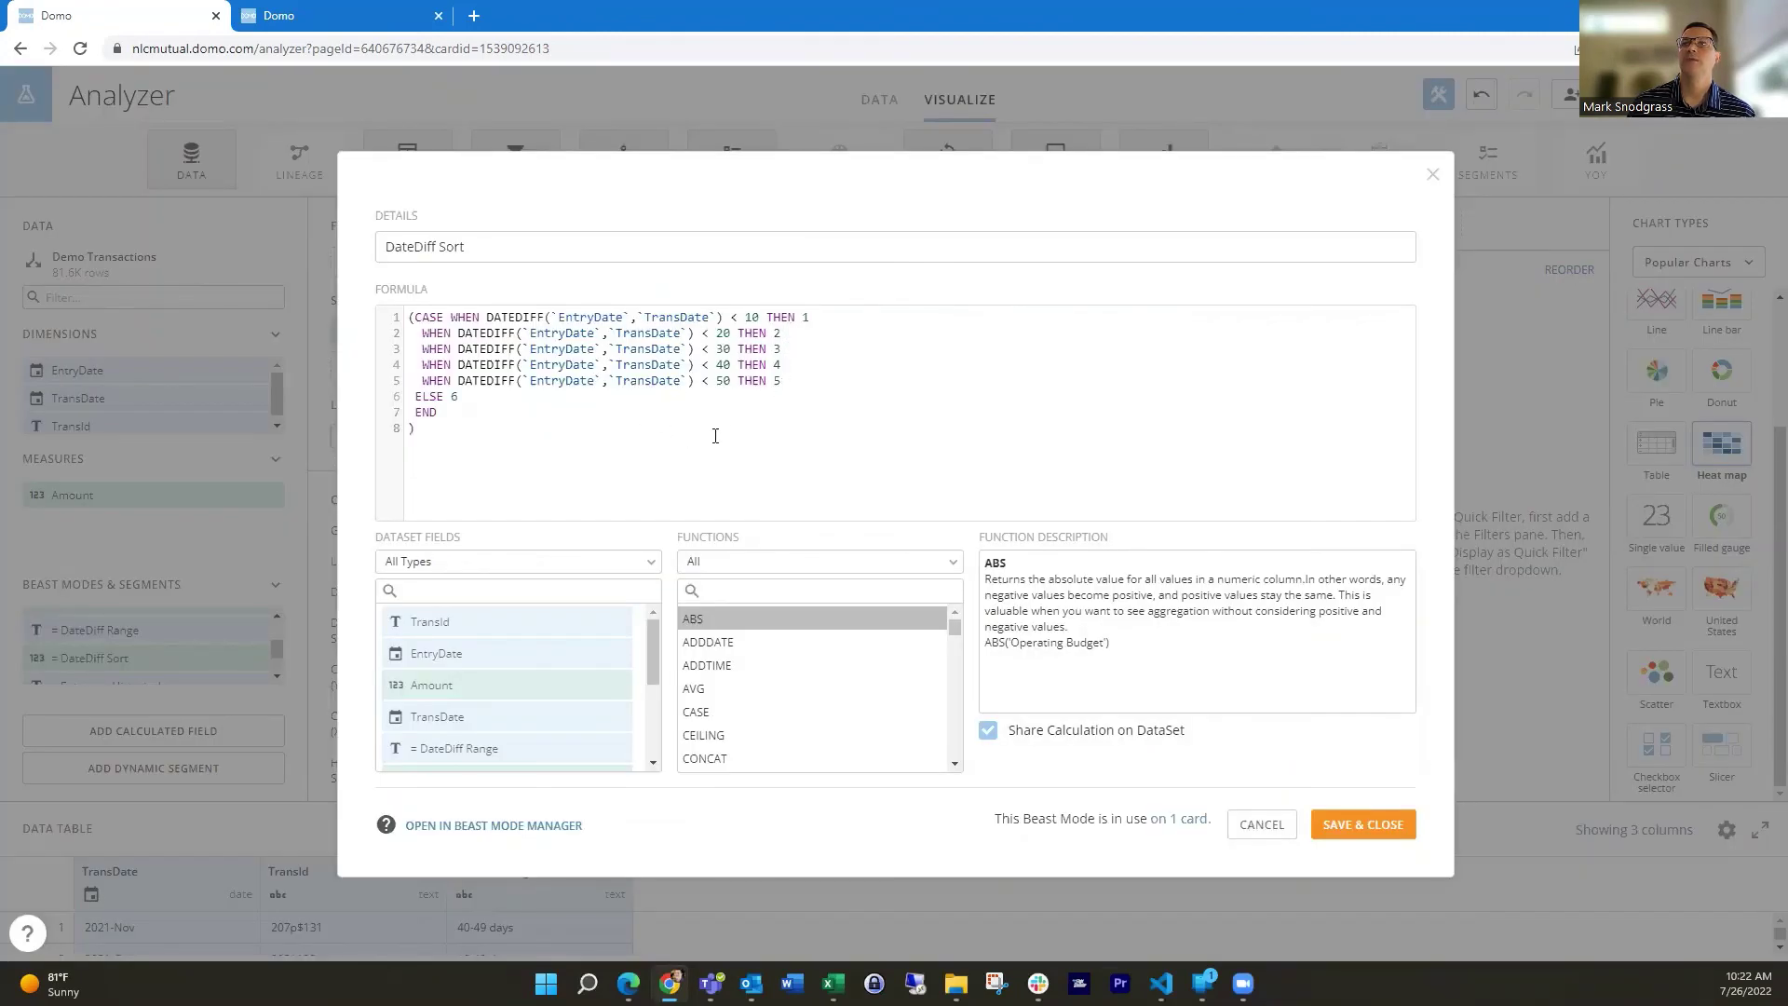
left_click(1261, 824)
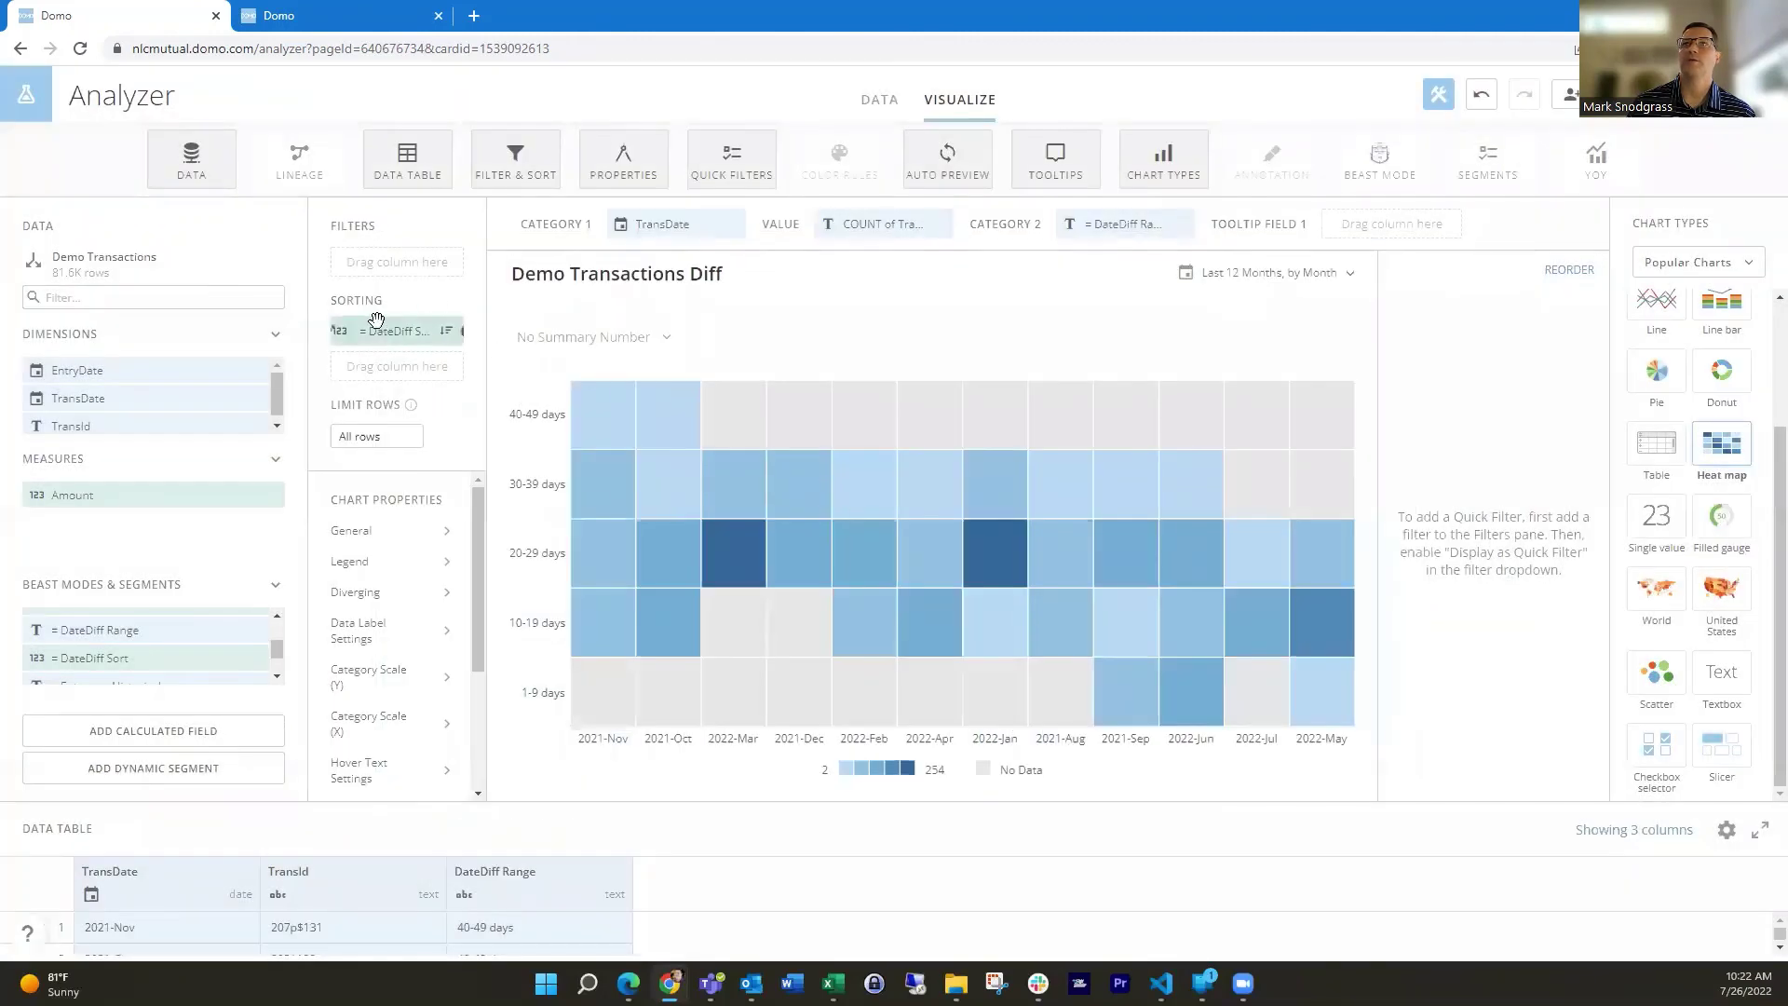
mouse_move(373, 321)
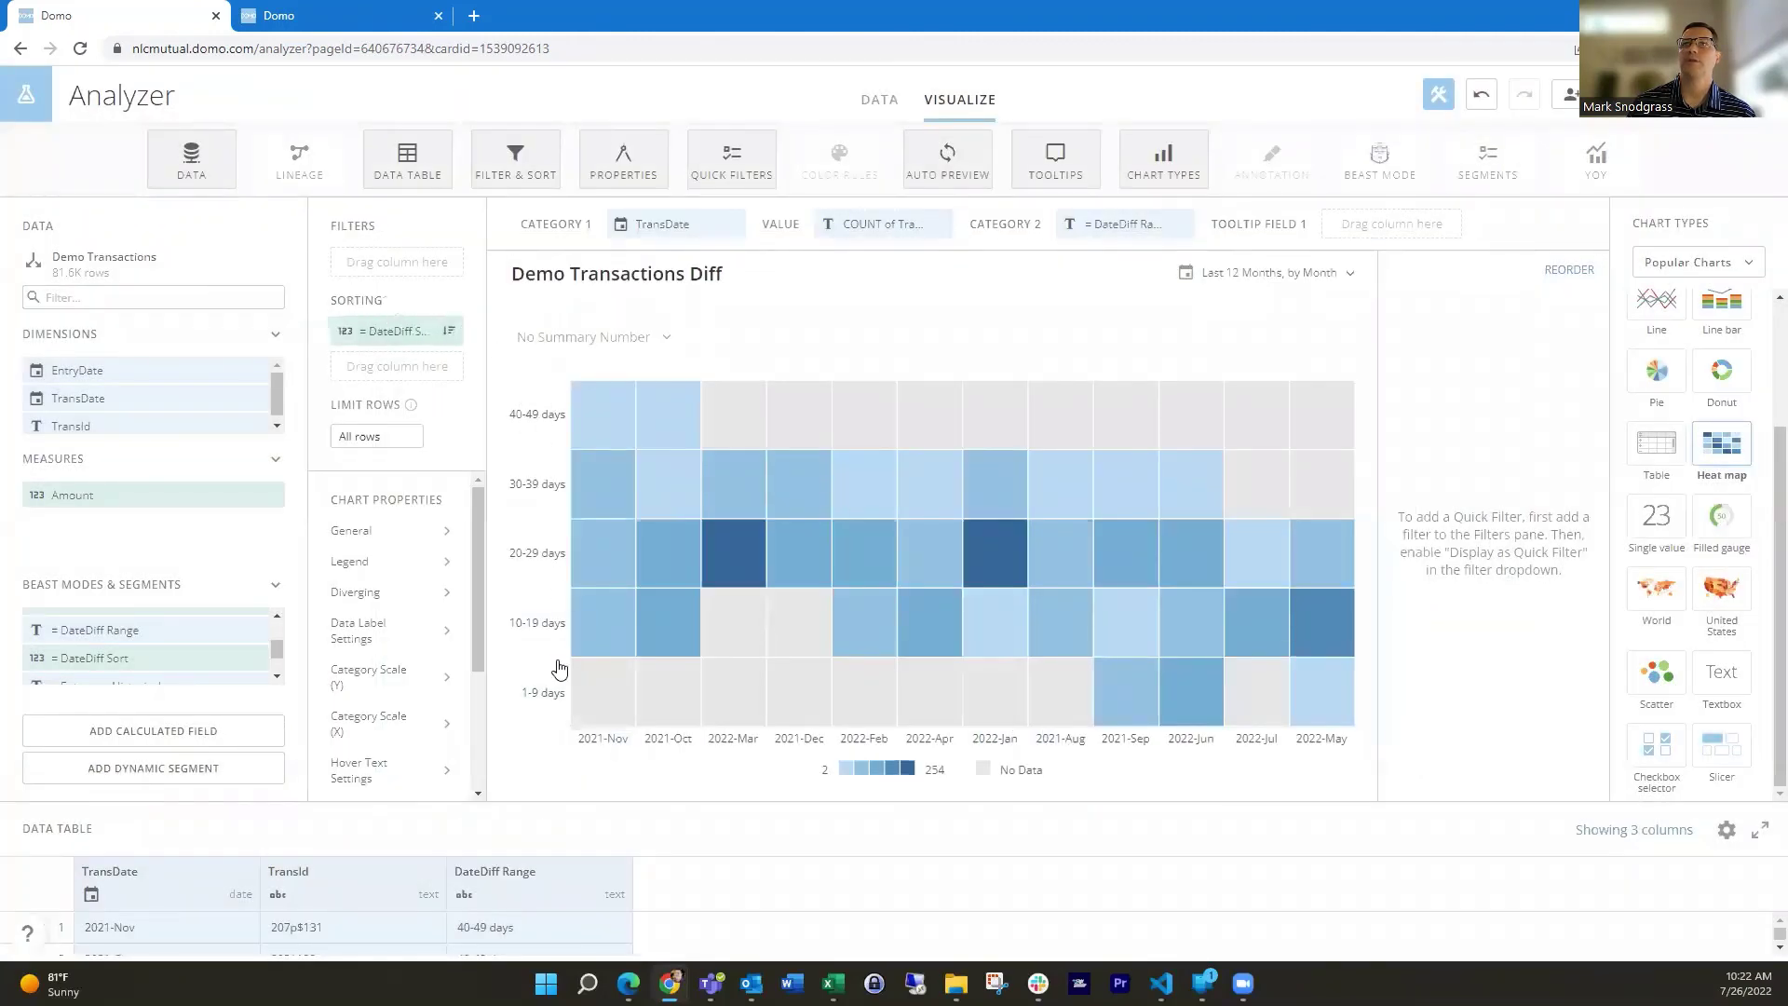
left_click(451, 331)
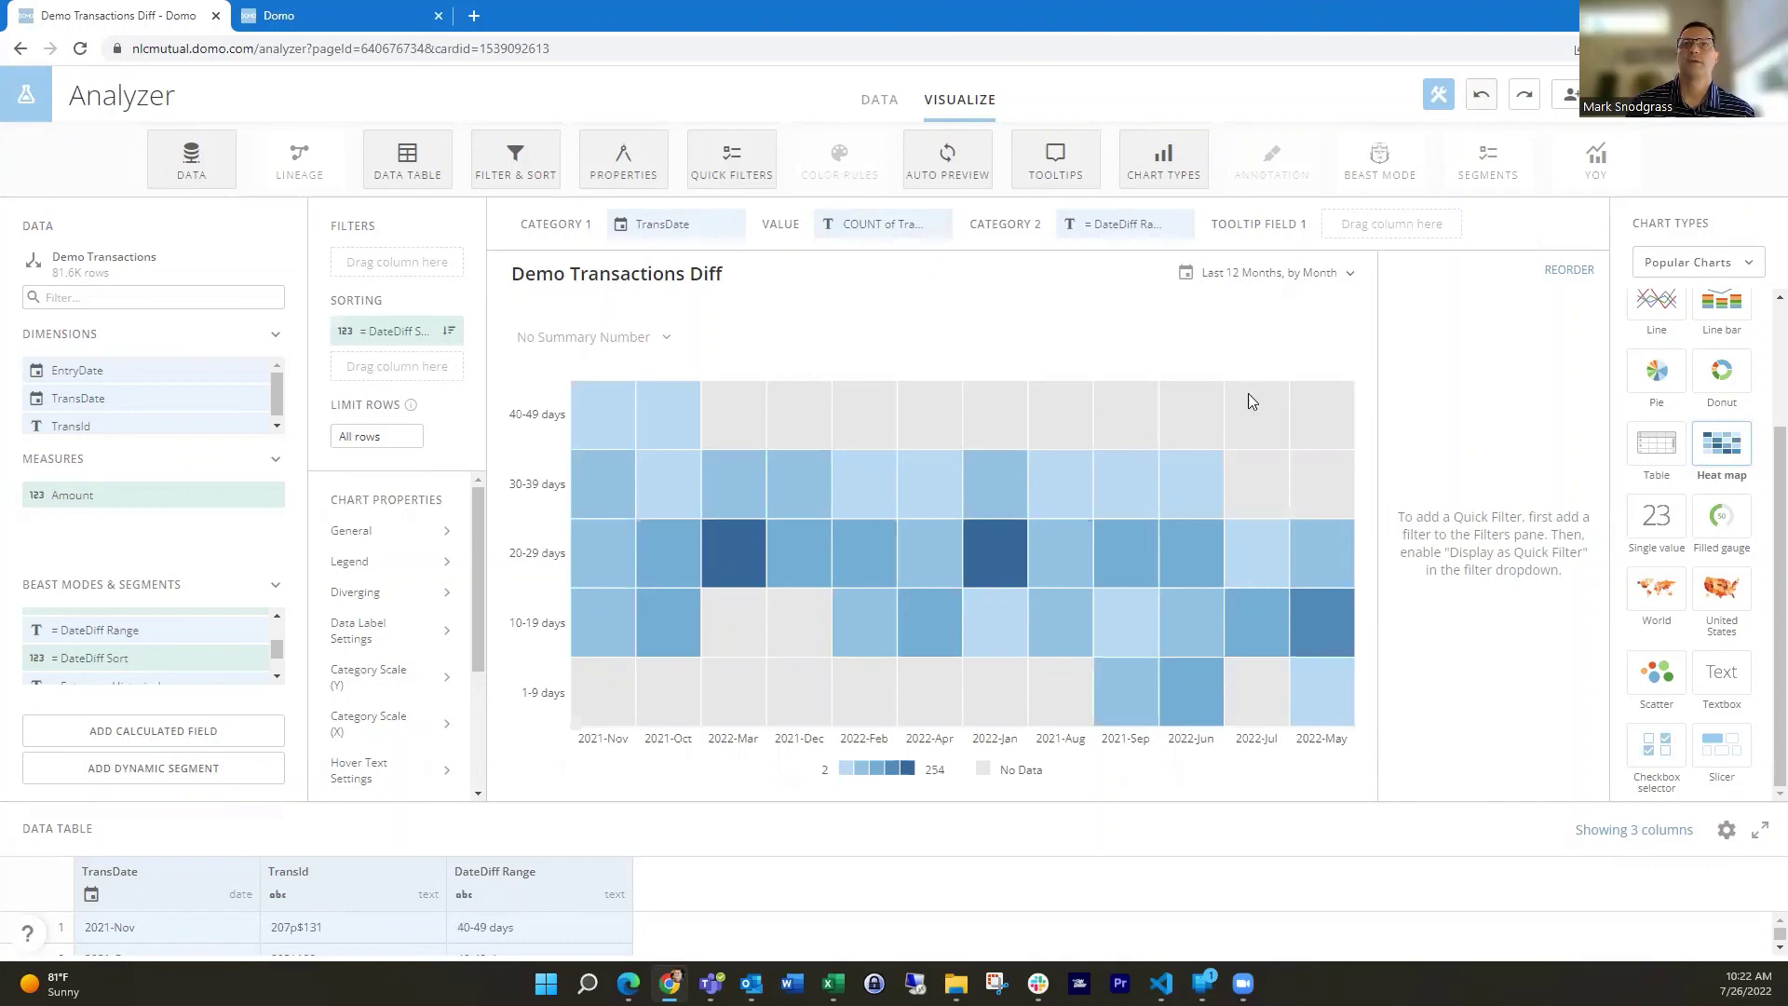
left_click(277, 676)
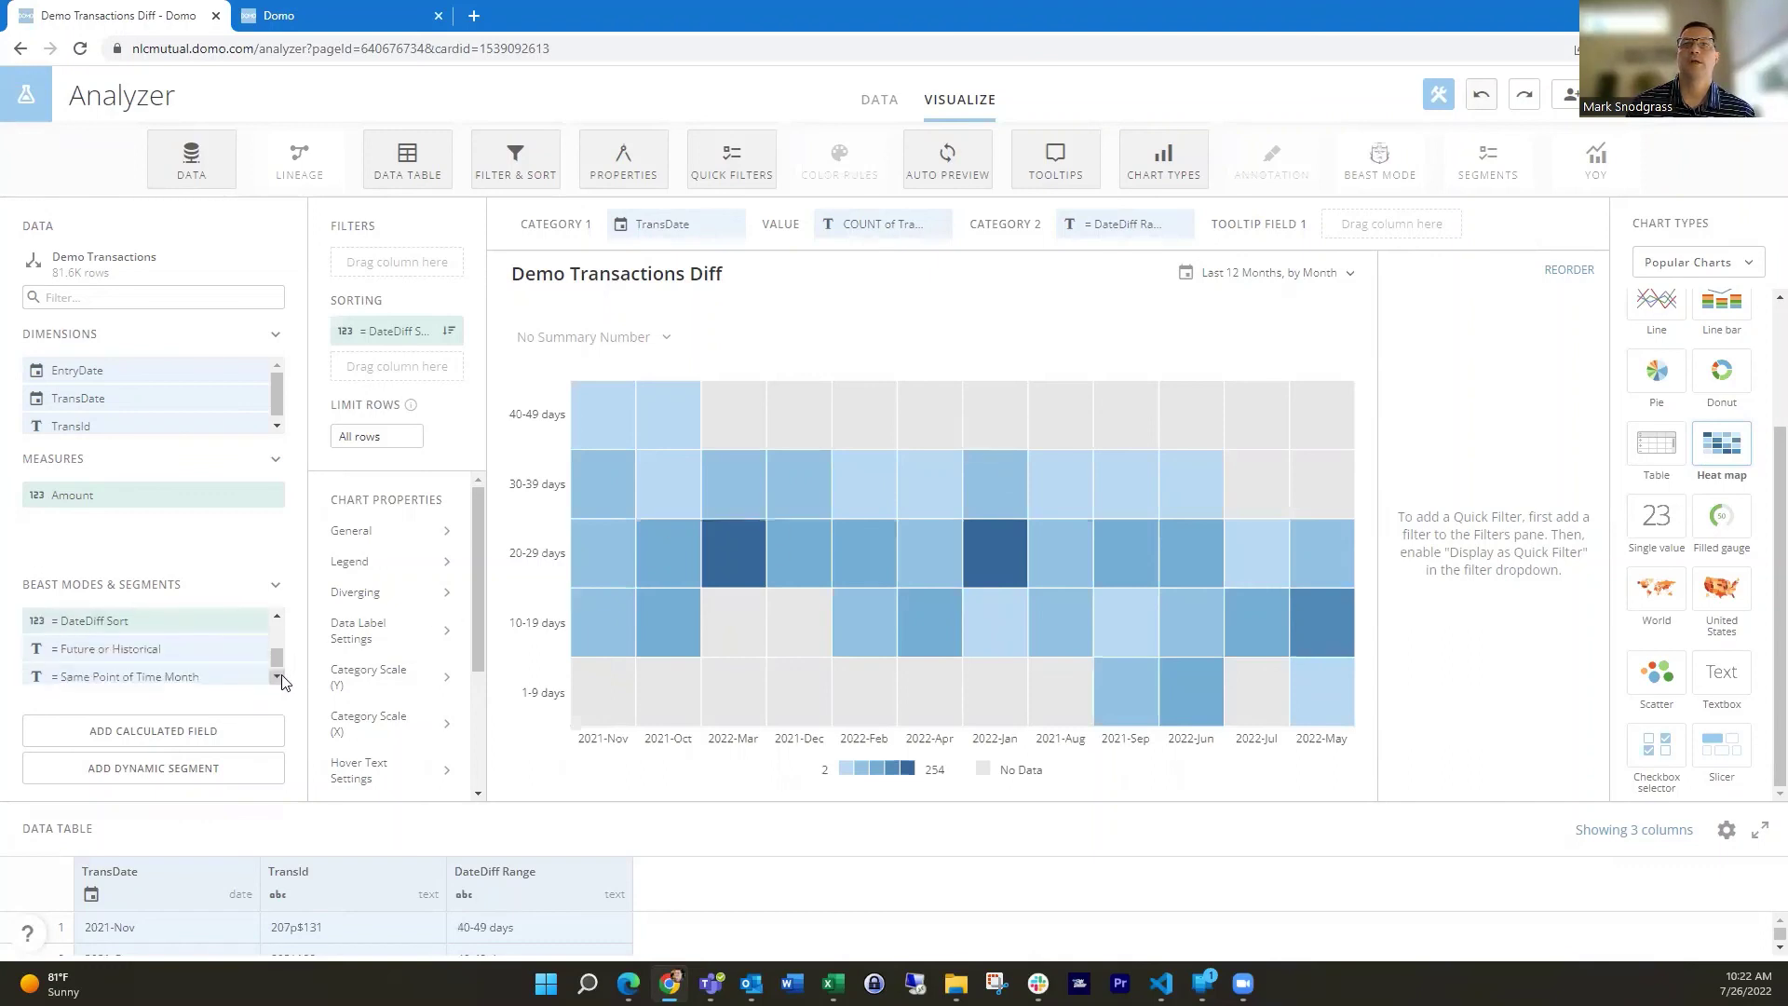
scroll(277, 616, "up", 3)
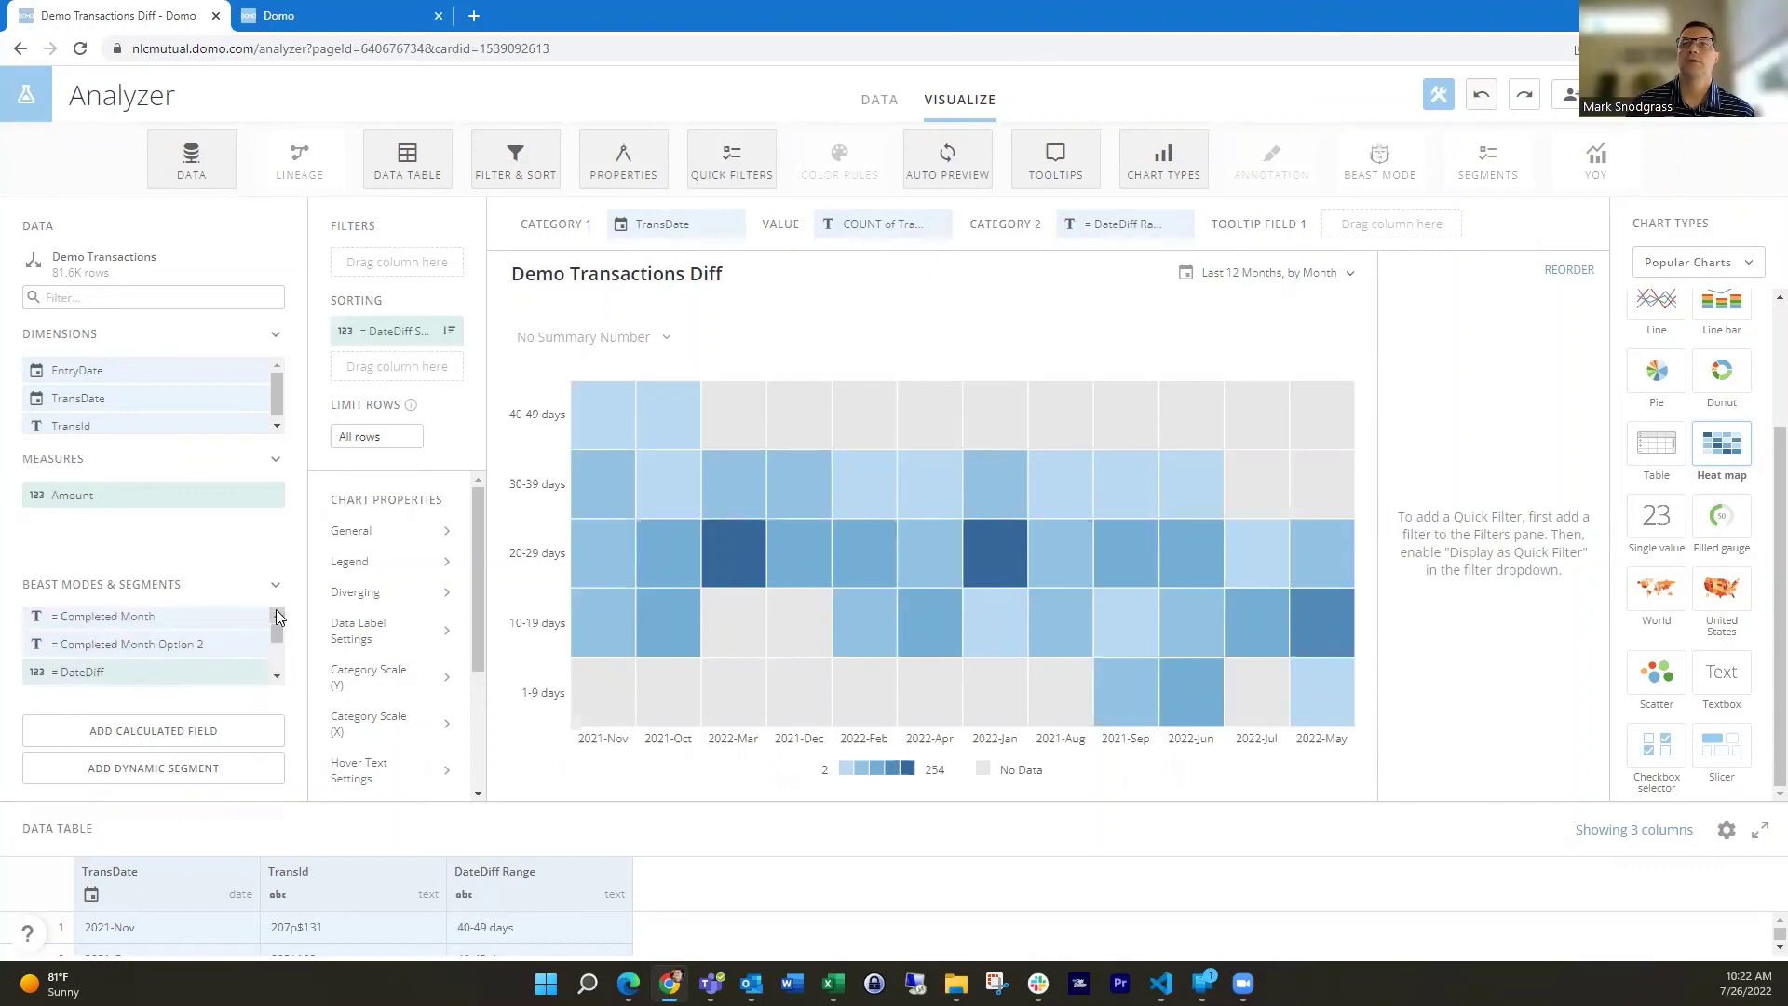